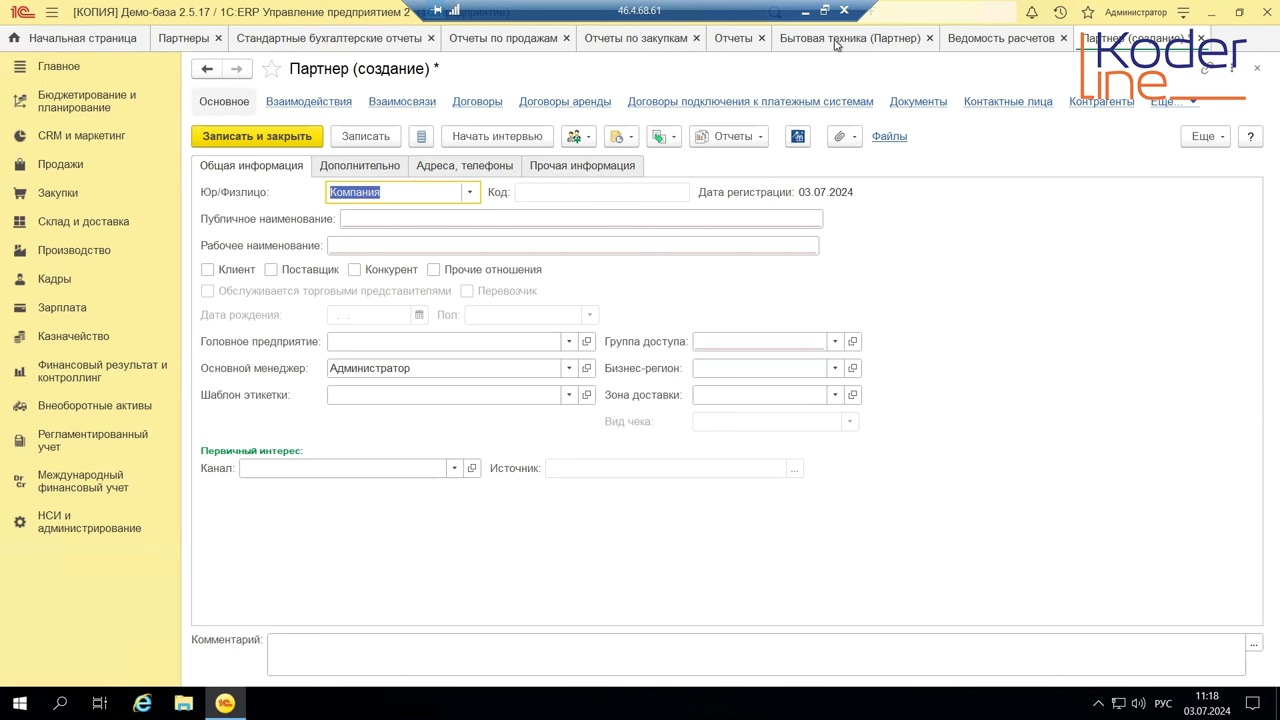
# Check the details of the partner Антор in the partners list and return to the new partner form
pyautogui.click(190, 40)
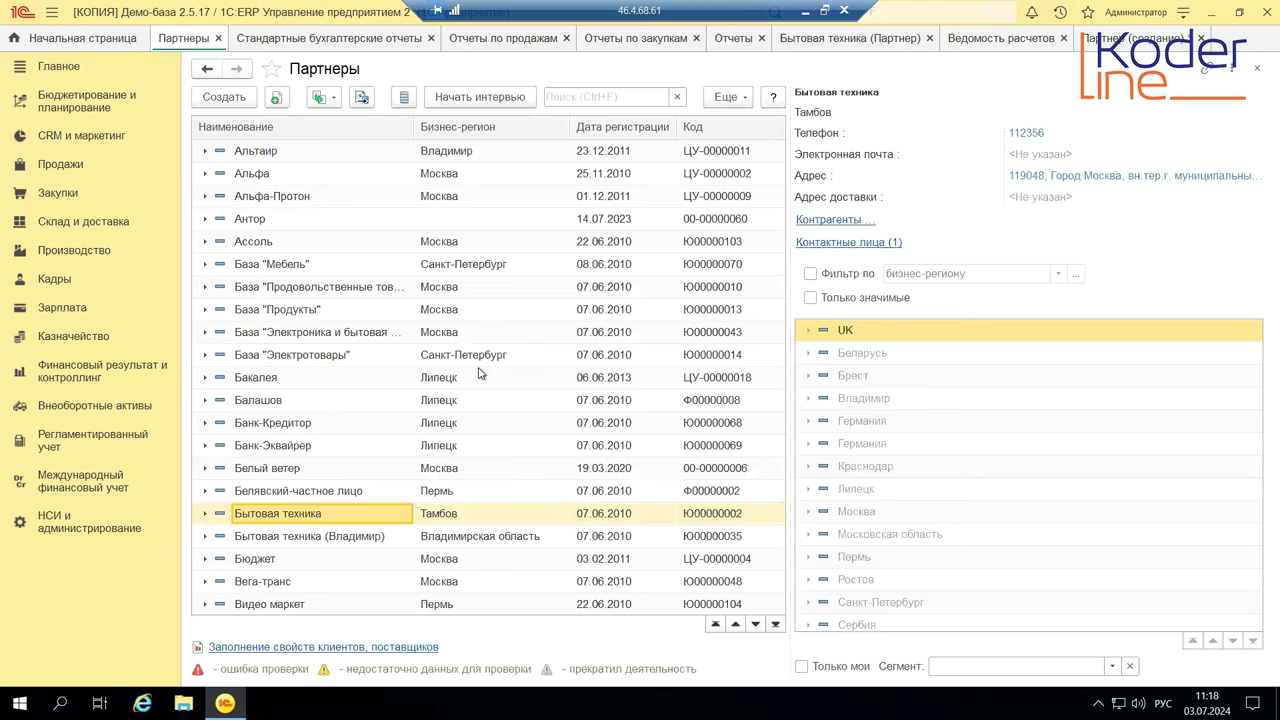
pyautogui.click(242, 222)
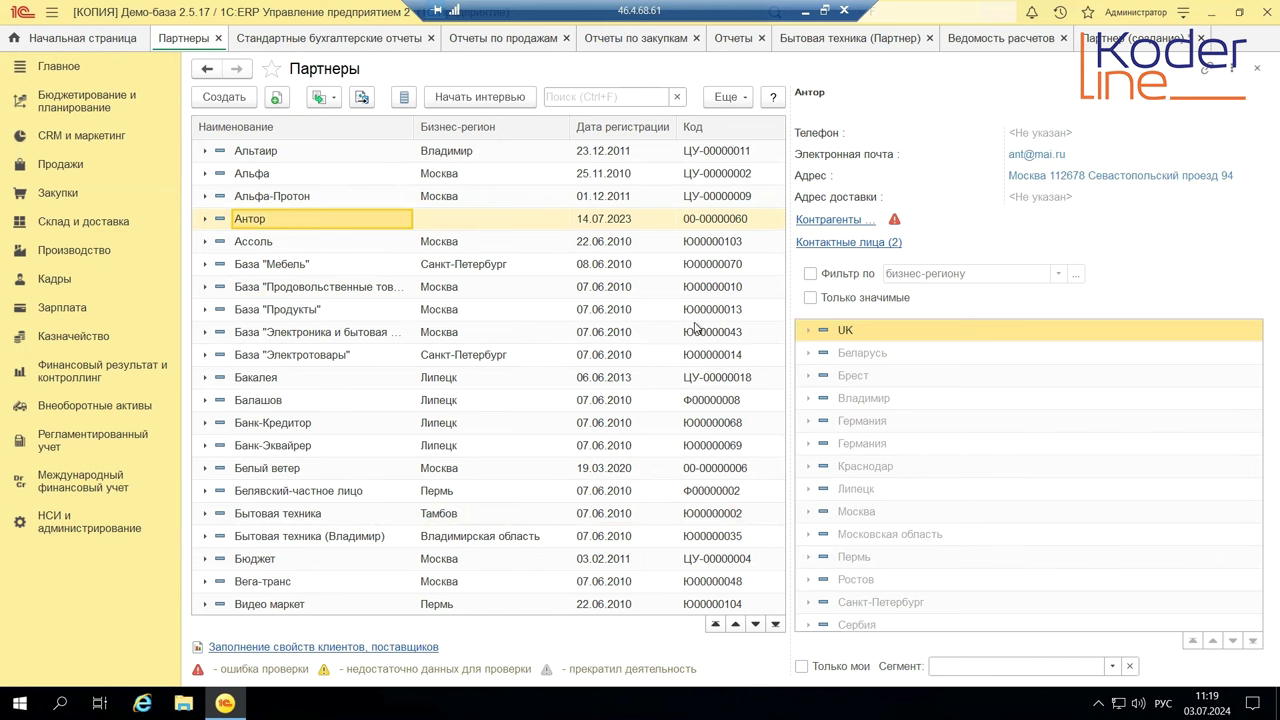
pyautogui.click(1119, 45)
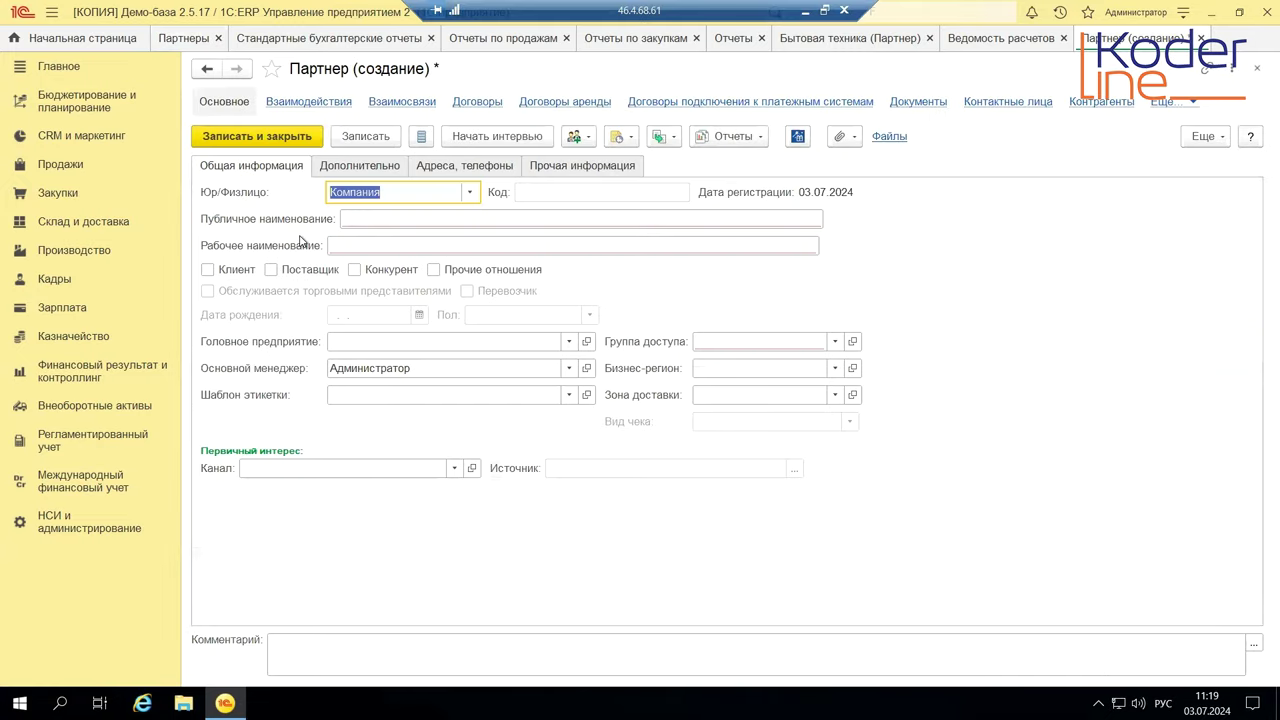
# Enter "металсервис" as the new partner's public name and carry it over to the working name
pyautogui.click(363, 219)
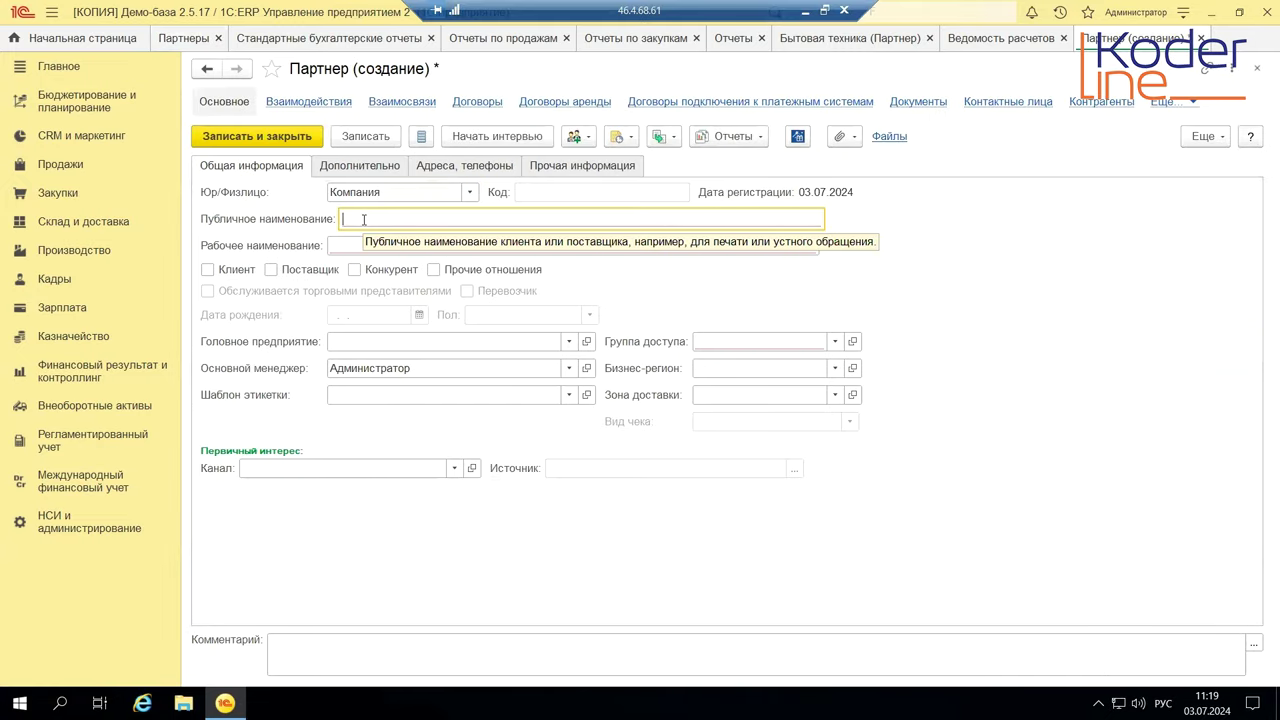
pyautogui.write('мет')
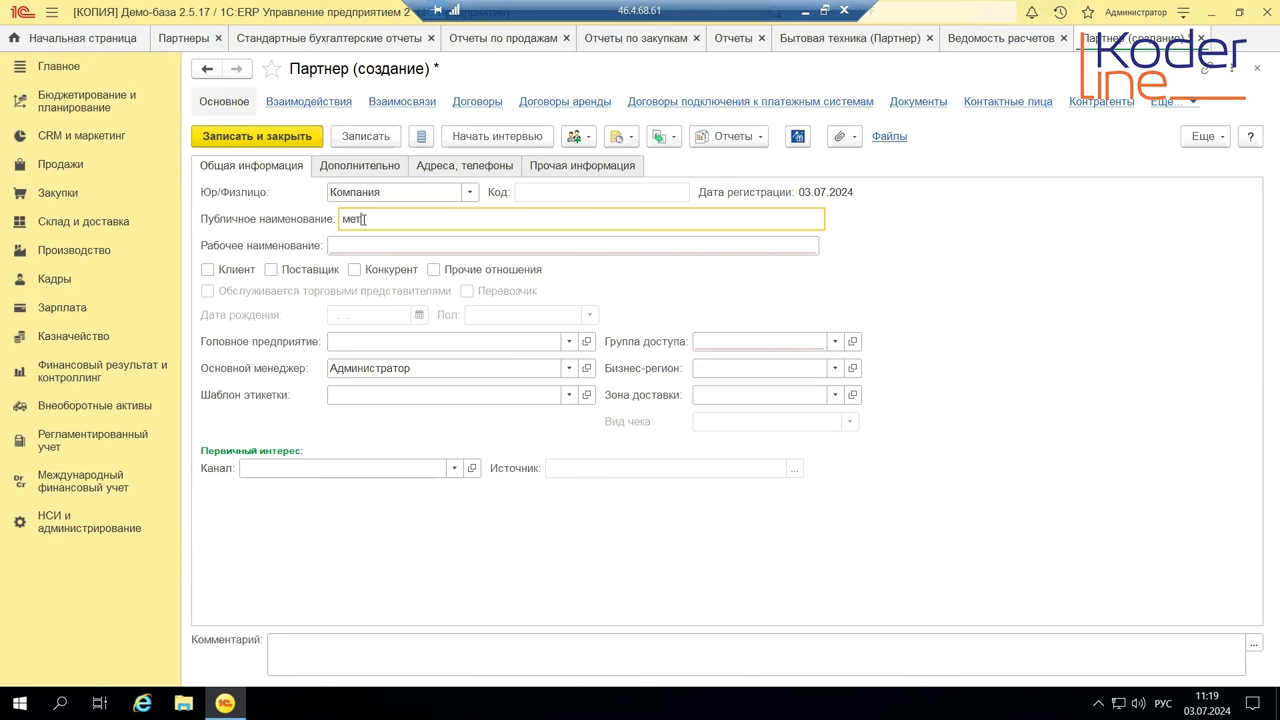
pyautogui.write('алсервис')
pyautogui.press('Tab')
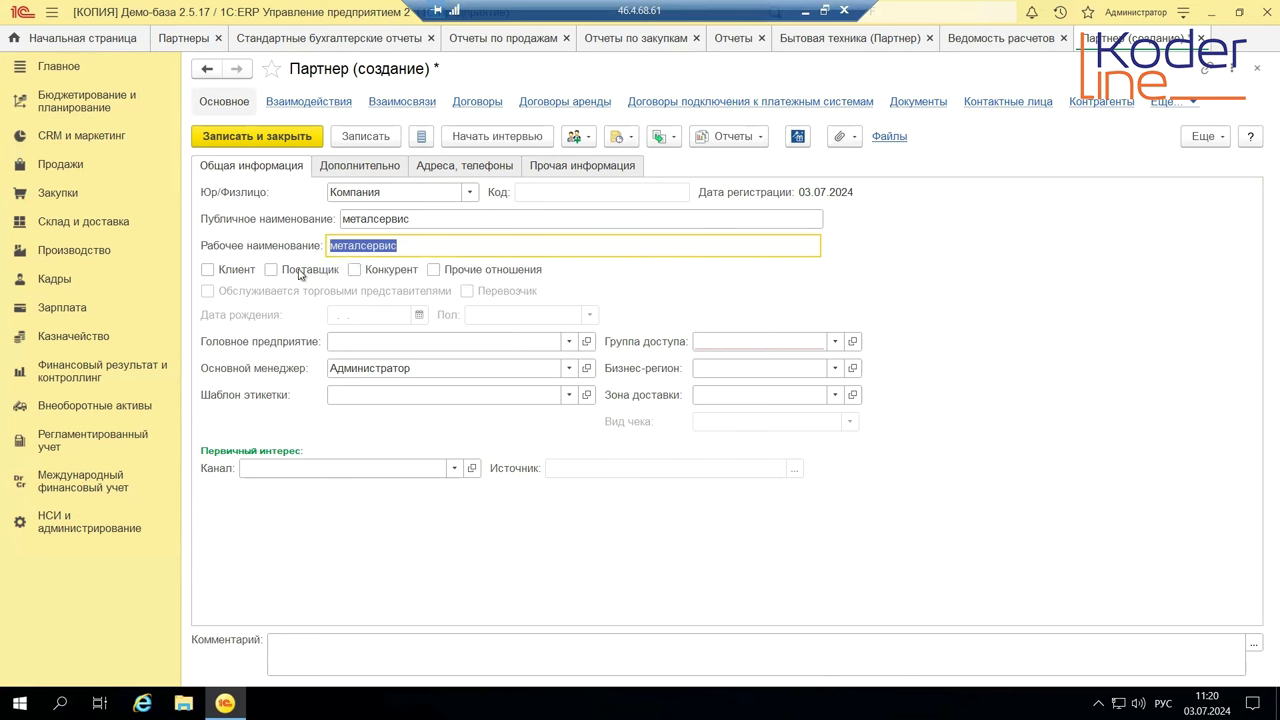
# Mark the new partner's relationship types as Клиент, Поставщик and Прочие отношения
pyautogui.click(206, 271)
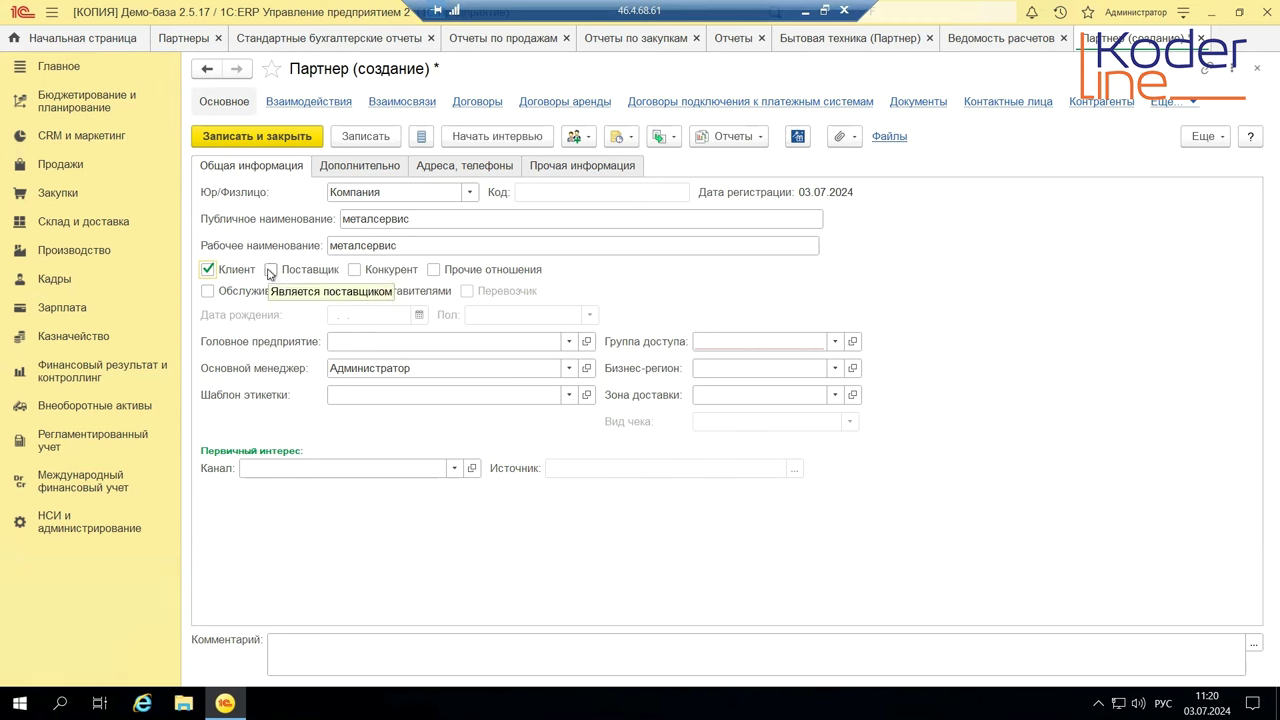
pyautogui.click(270, 270)
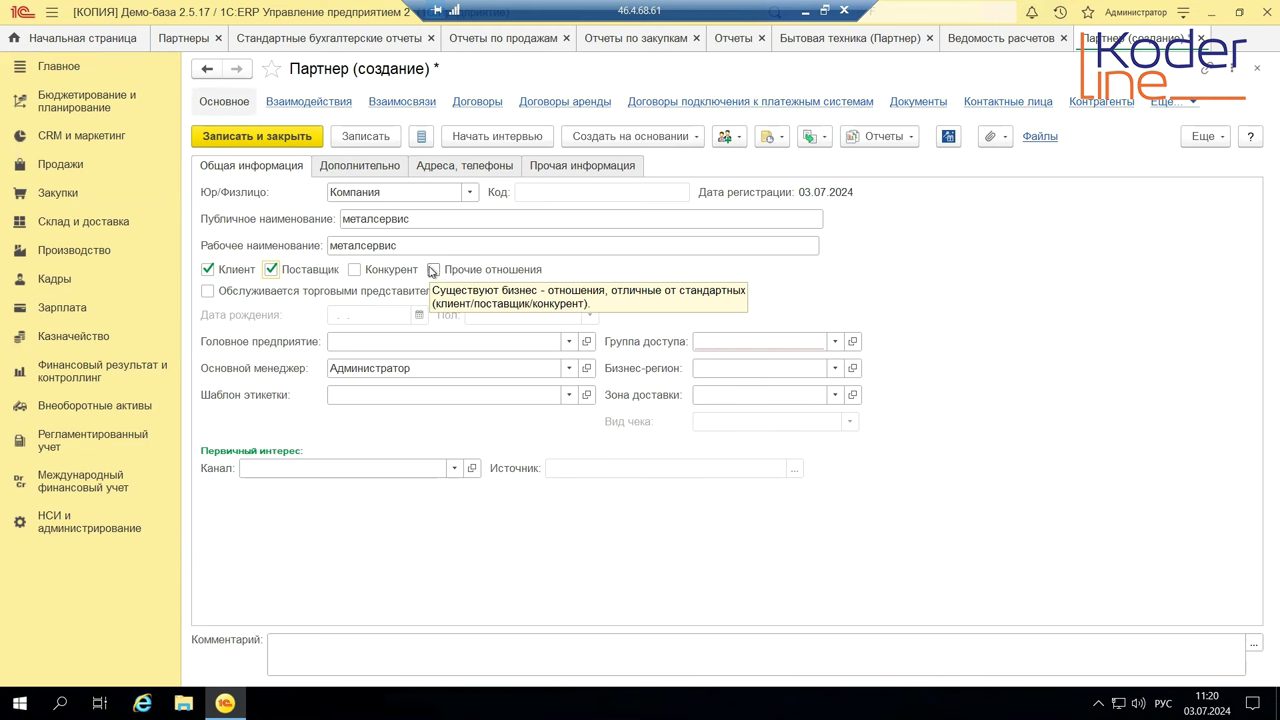
pyautogui.click(433, 270)
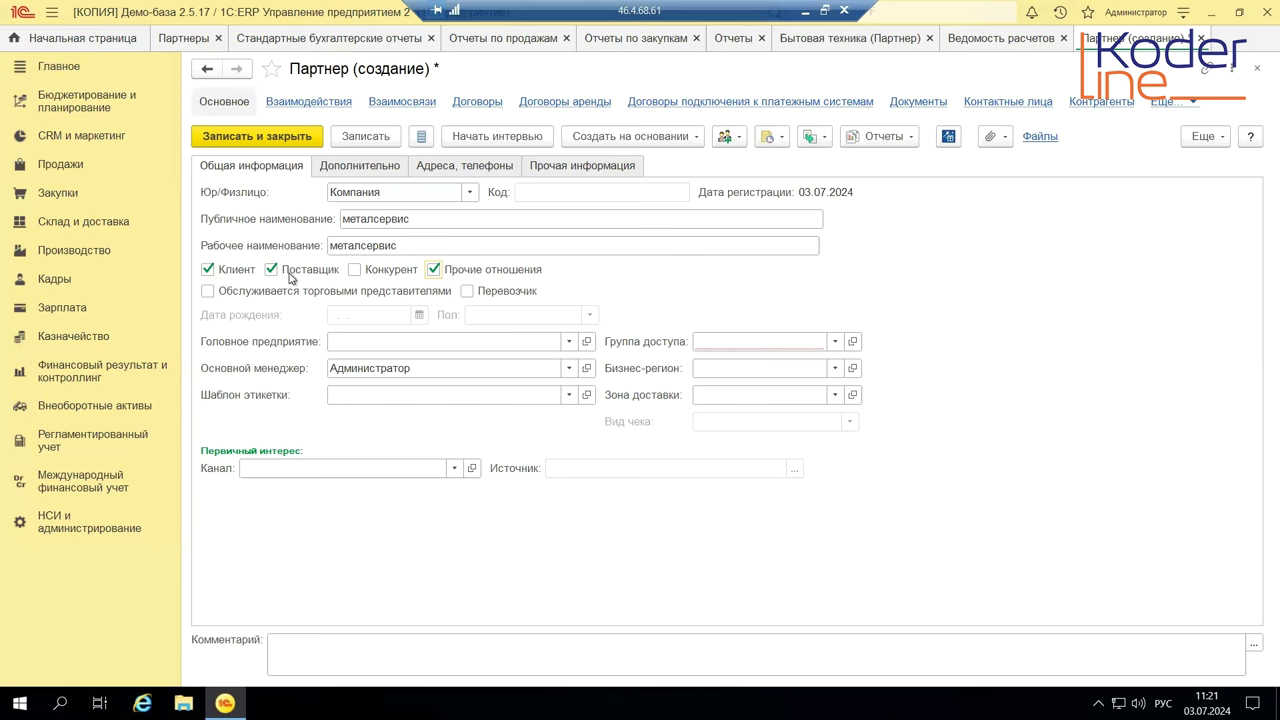
# Review the primary interest channels and the full list of Макрорегион values without choosing any
pyautogui.click(454, 468)
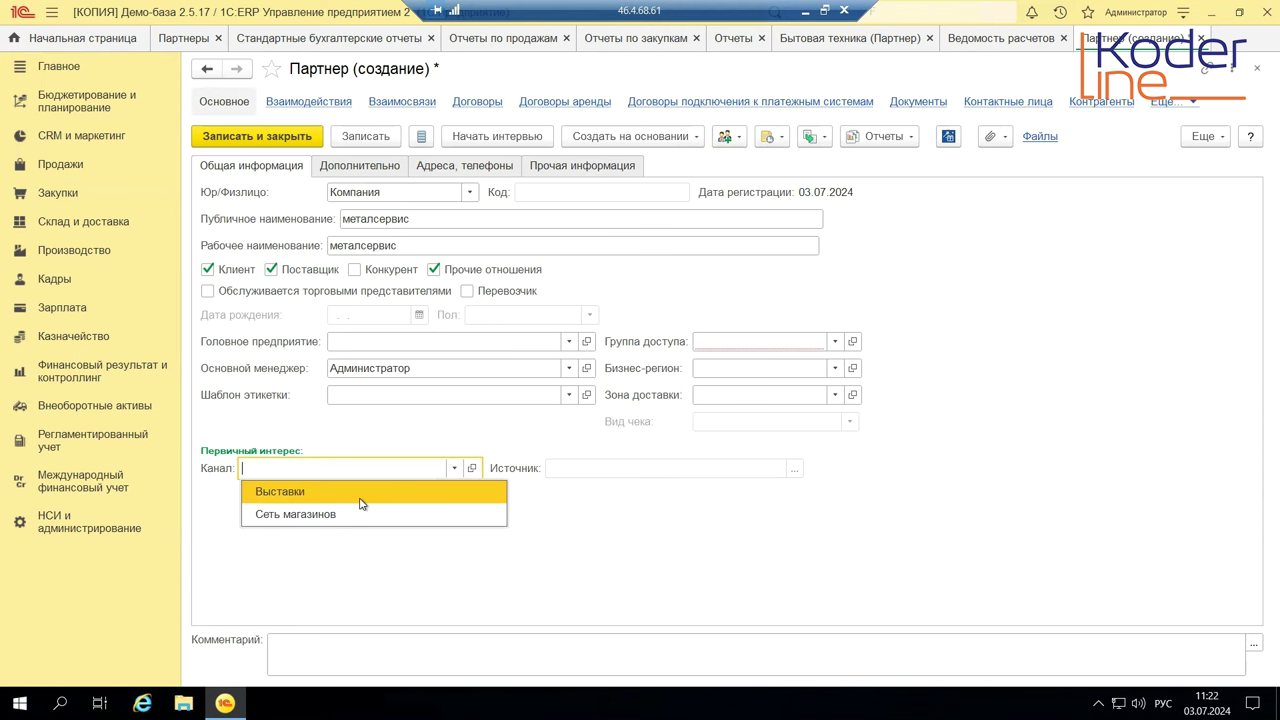
pyautogui.press('Escape')
pyautogui.click(370, 170)
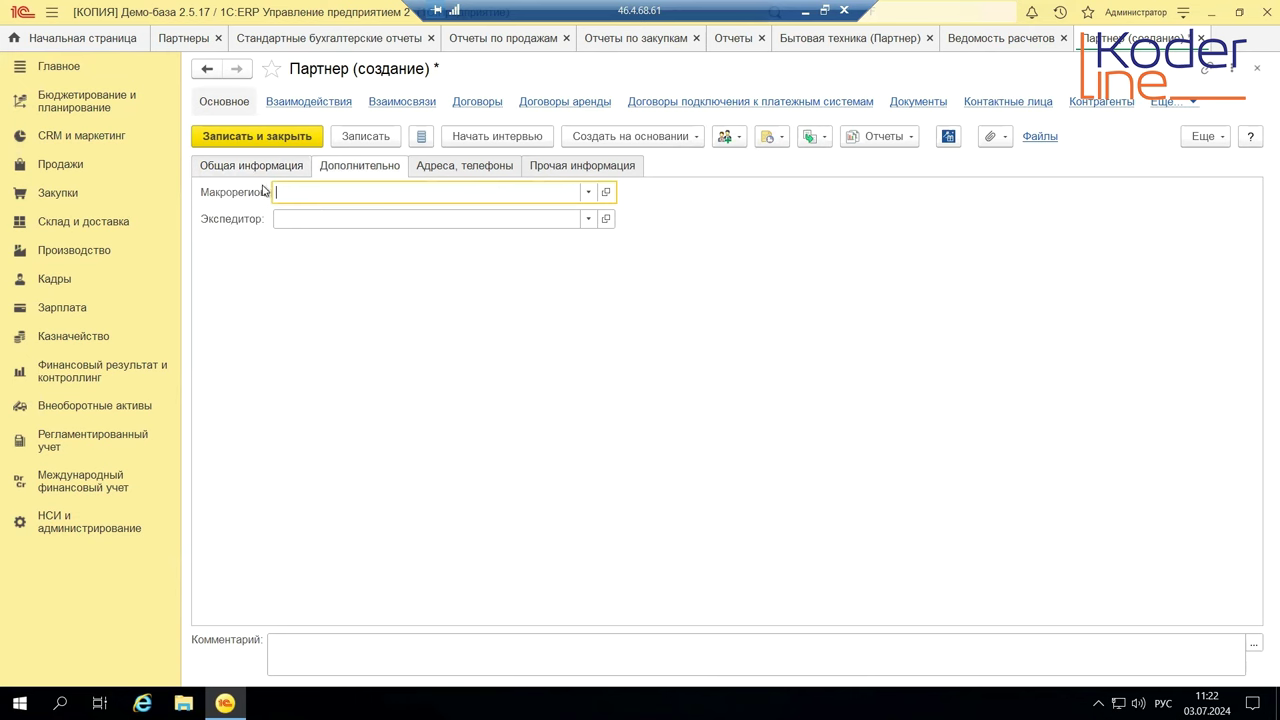
pyautogui.click(591, 193)
pyautogui.click(323, 250)
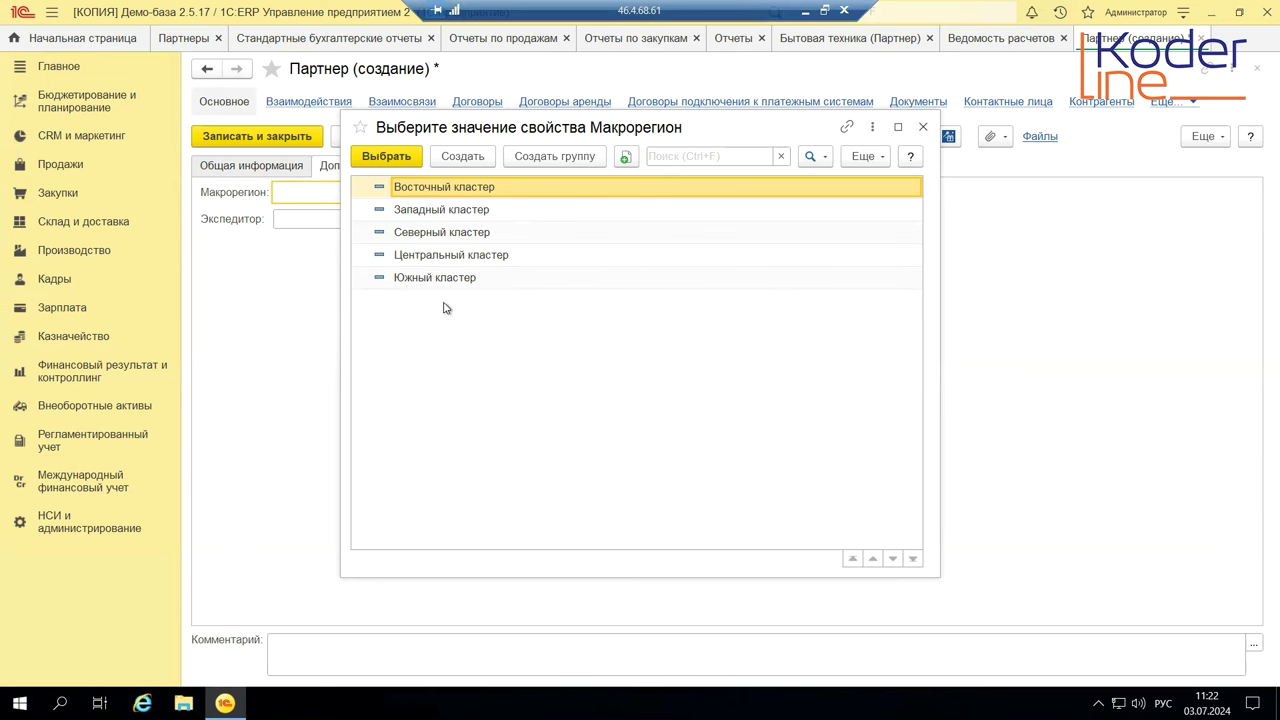
pyautogui.click(924, 130)
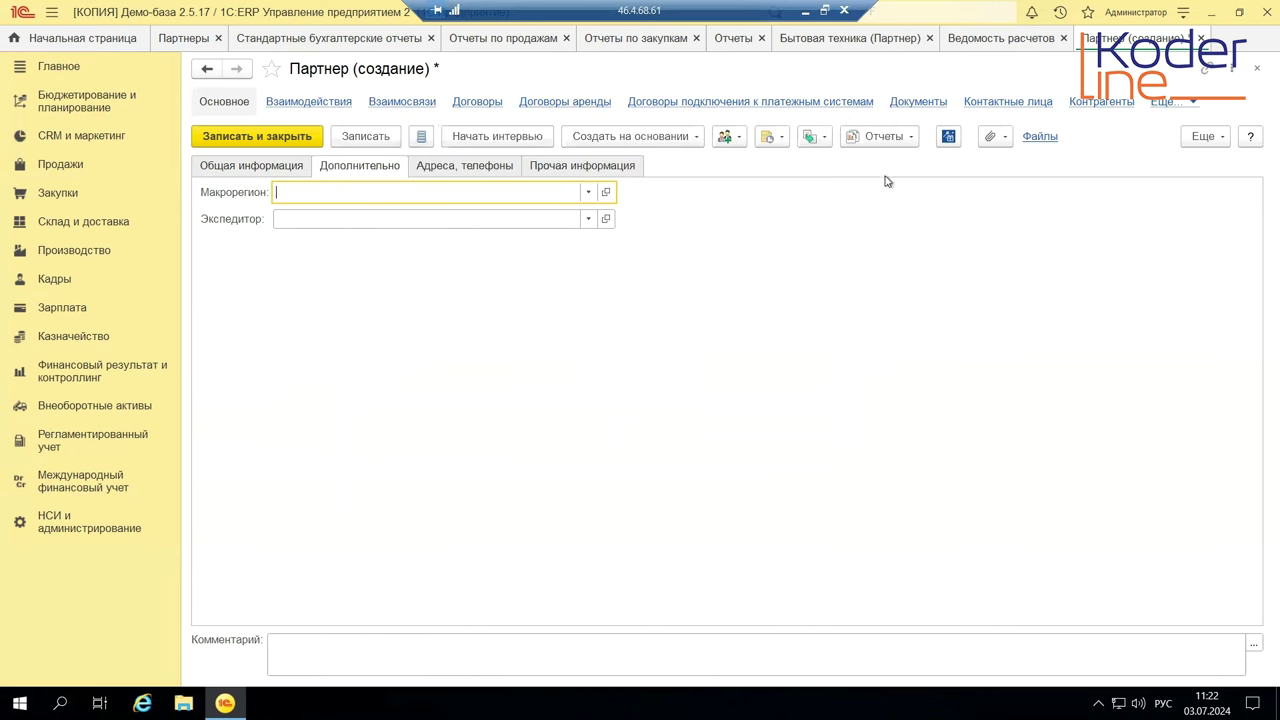
# Examine the Экспедитор values and the form for a new value, including its multilingual name and group fields, without saving anything
pyautogui.click(588, 219)
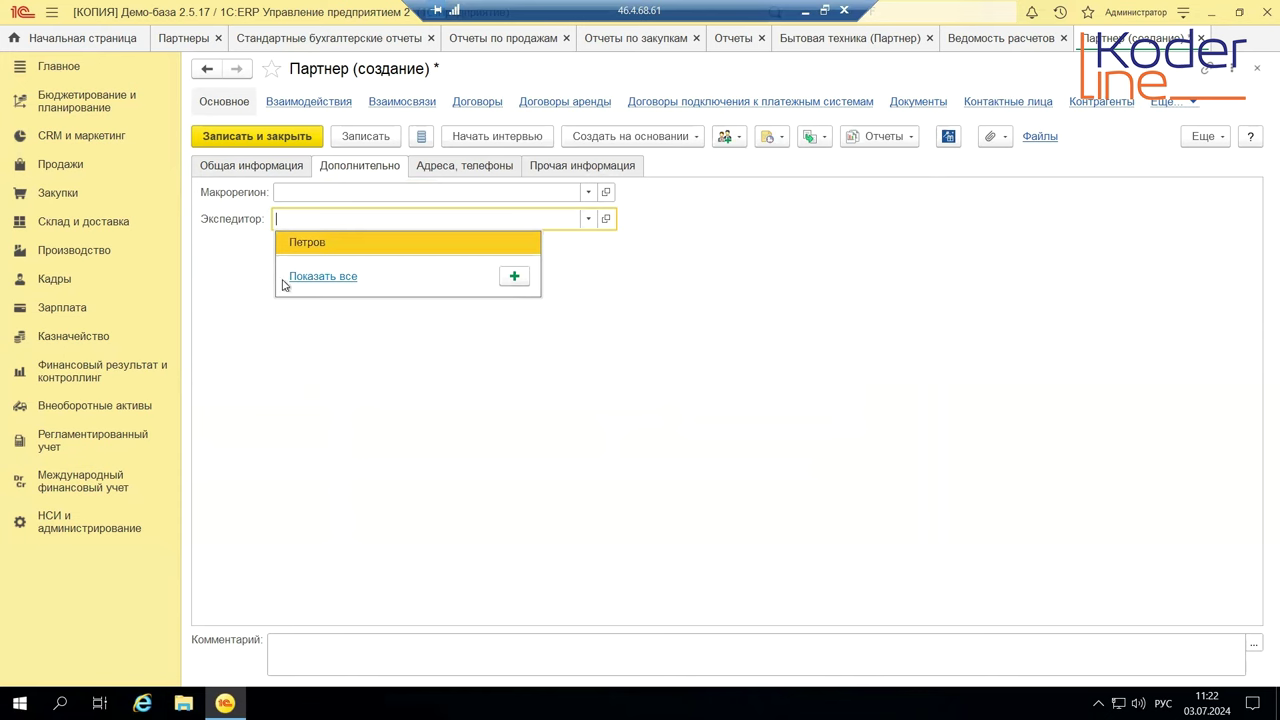
pyautogui.click(318, 284)
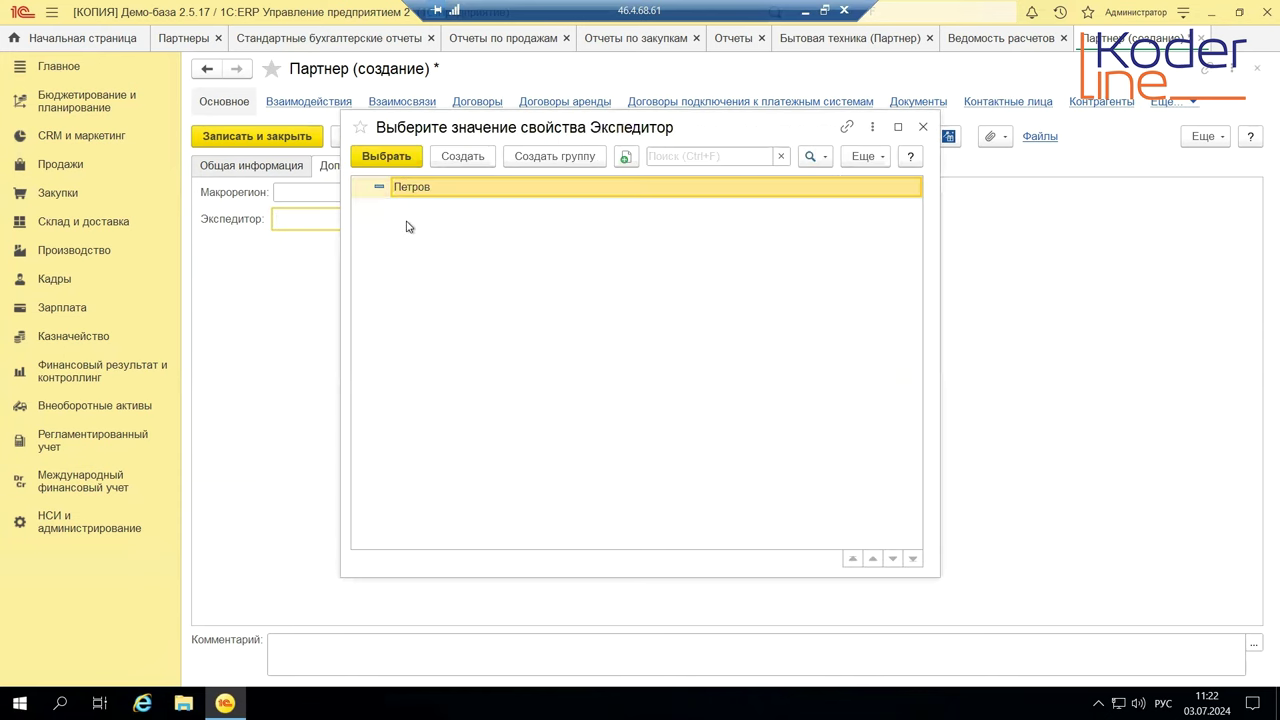
pyautogui.click(477, 160)
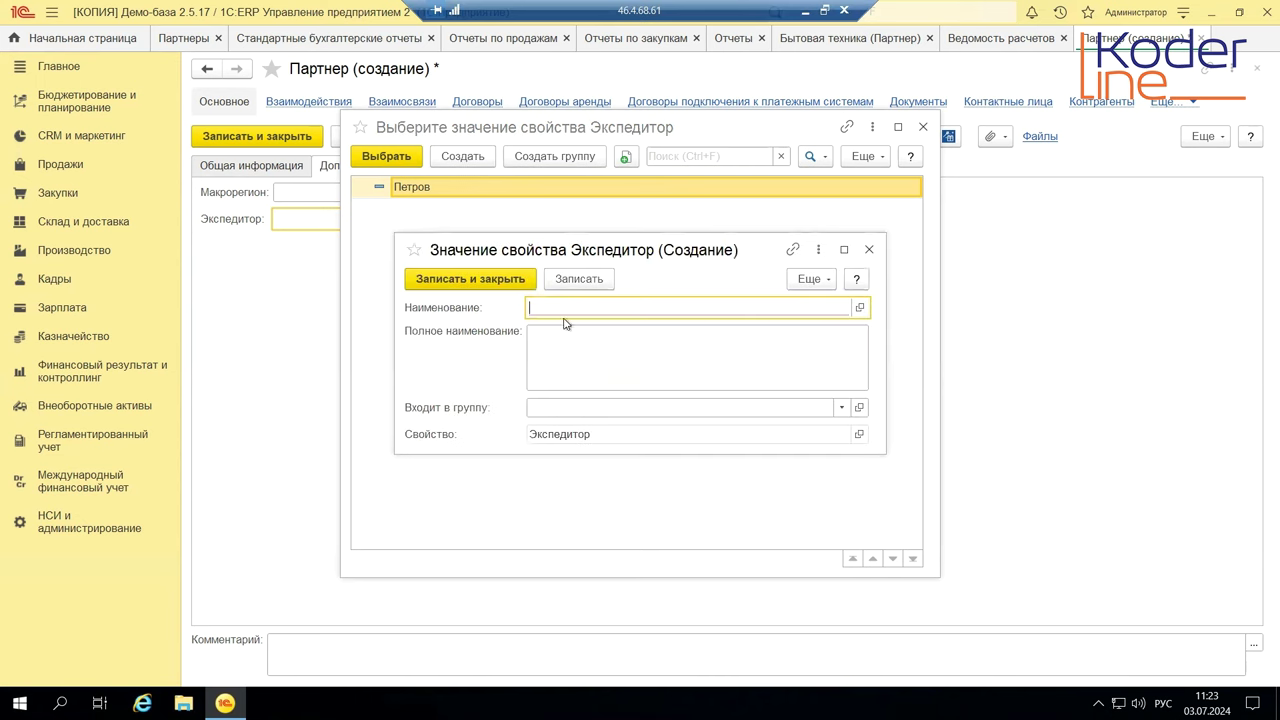
pyautogui.click(859, 311)
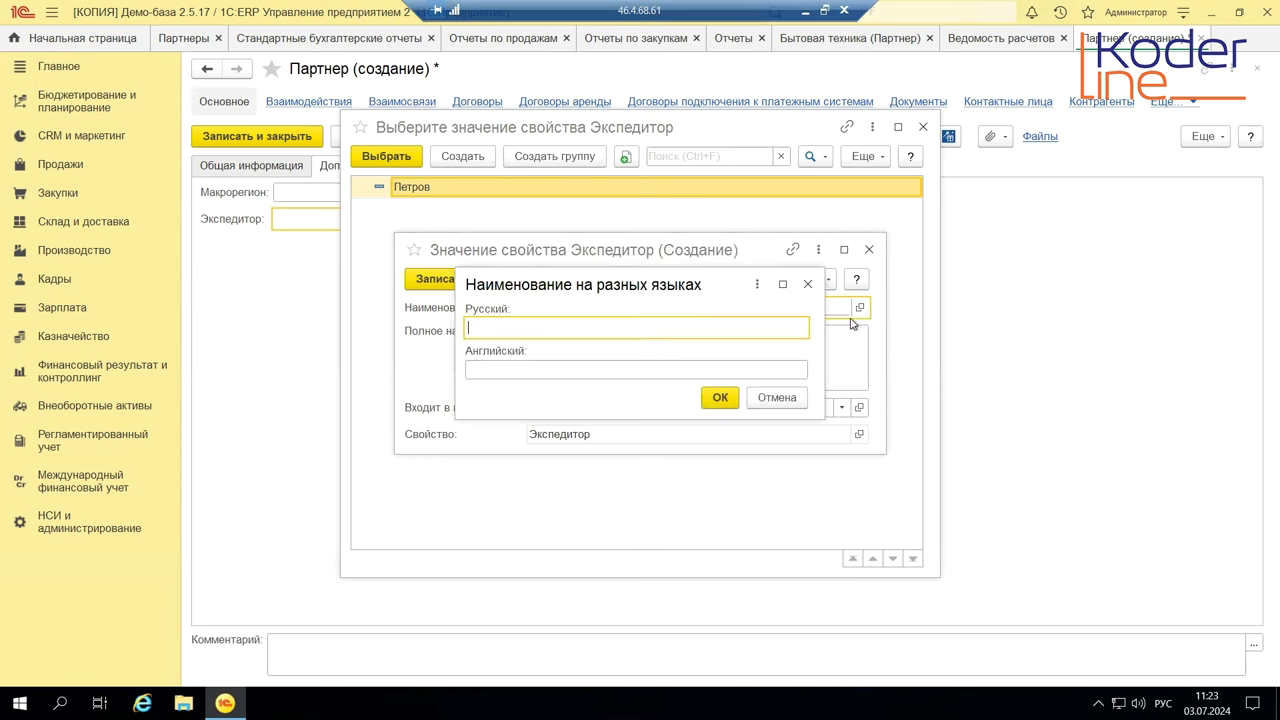
pyautogui.click(807, 285)
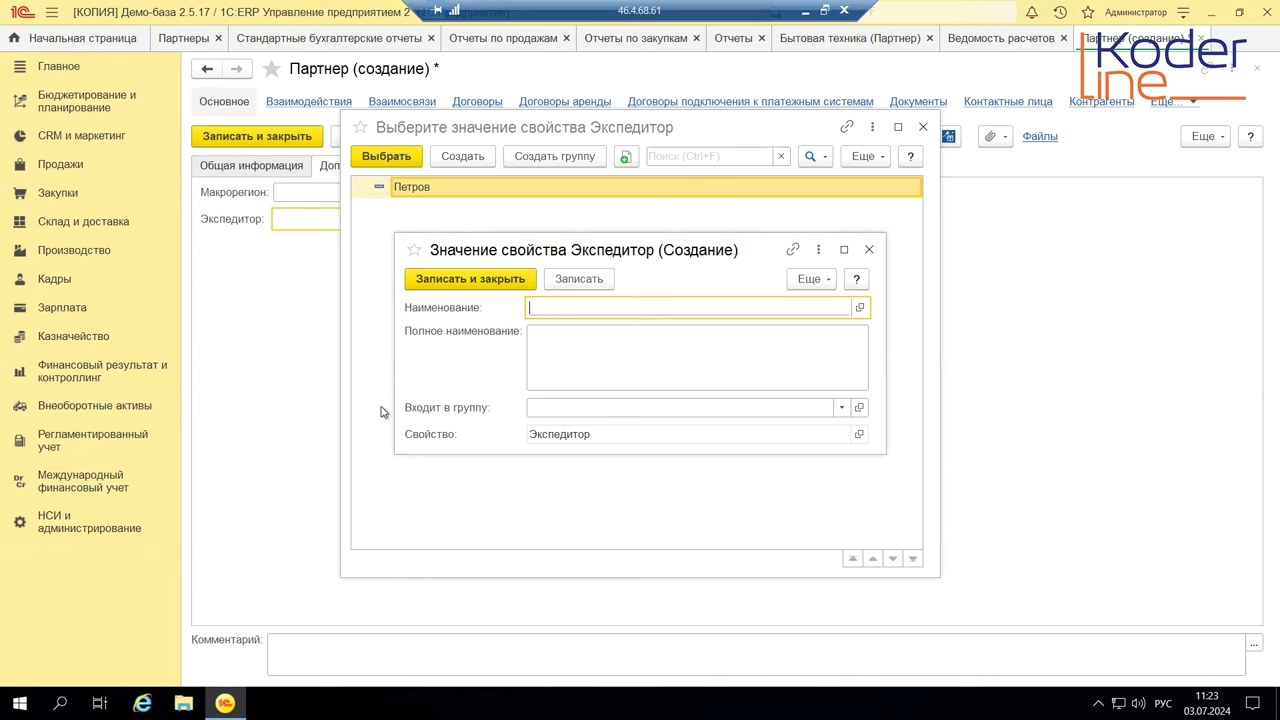
pyautogui.click(843, 409)
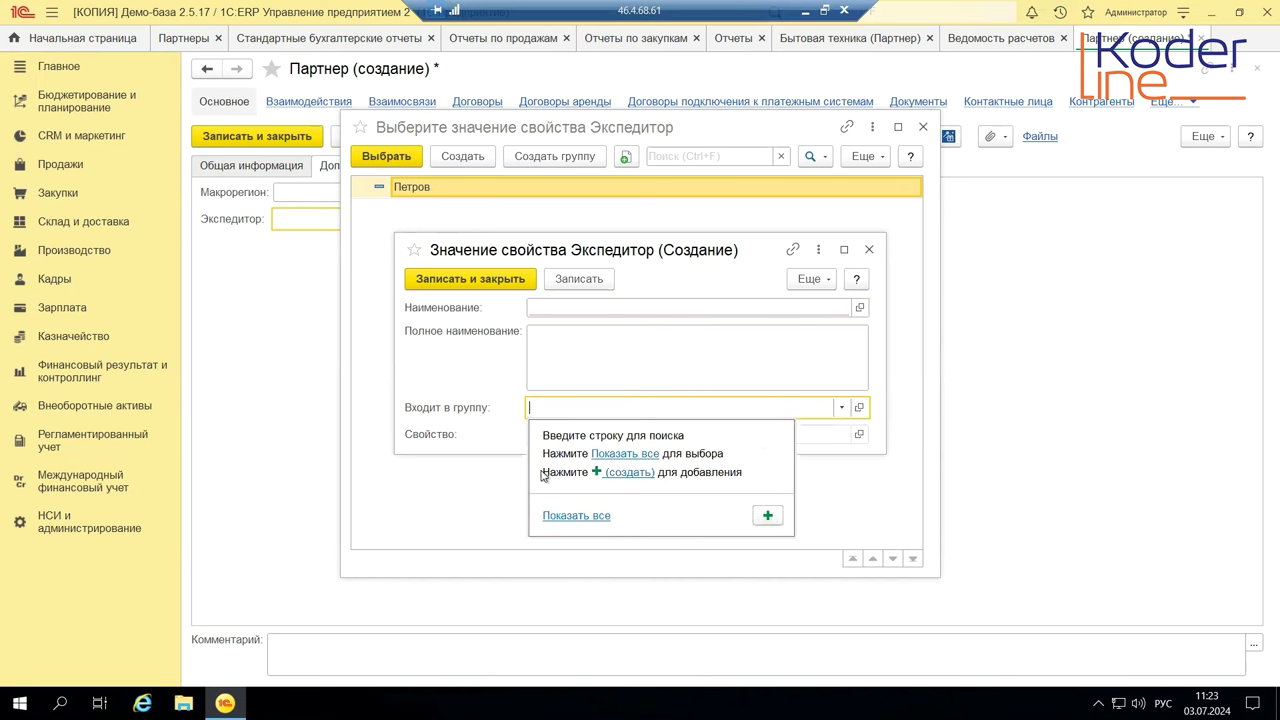
pyautogui.click(484, 373)
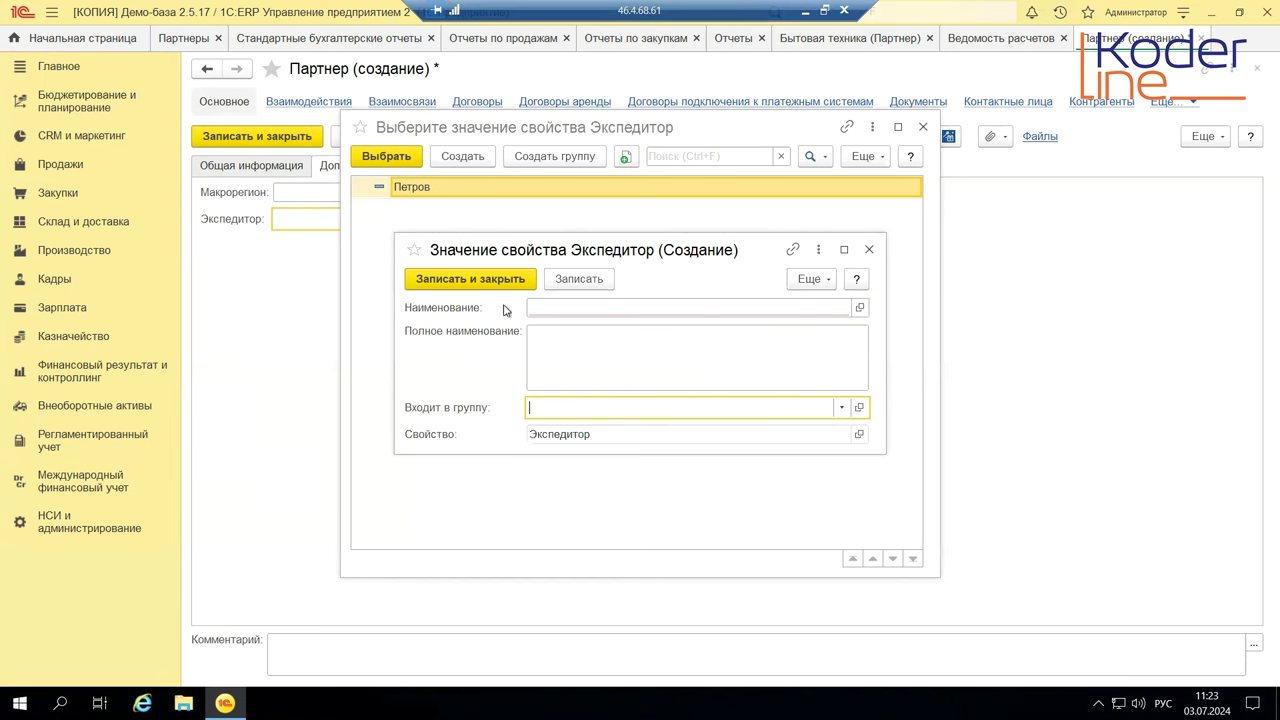
pyautogui.click(869, 250)
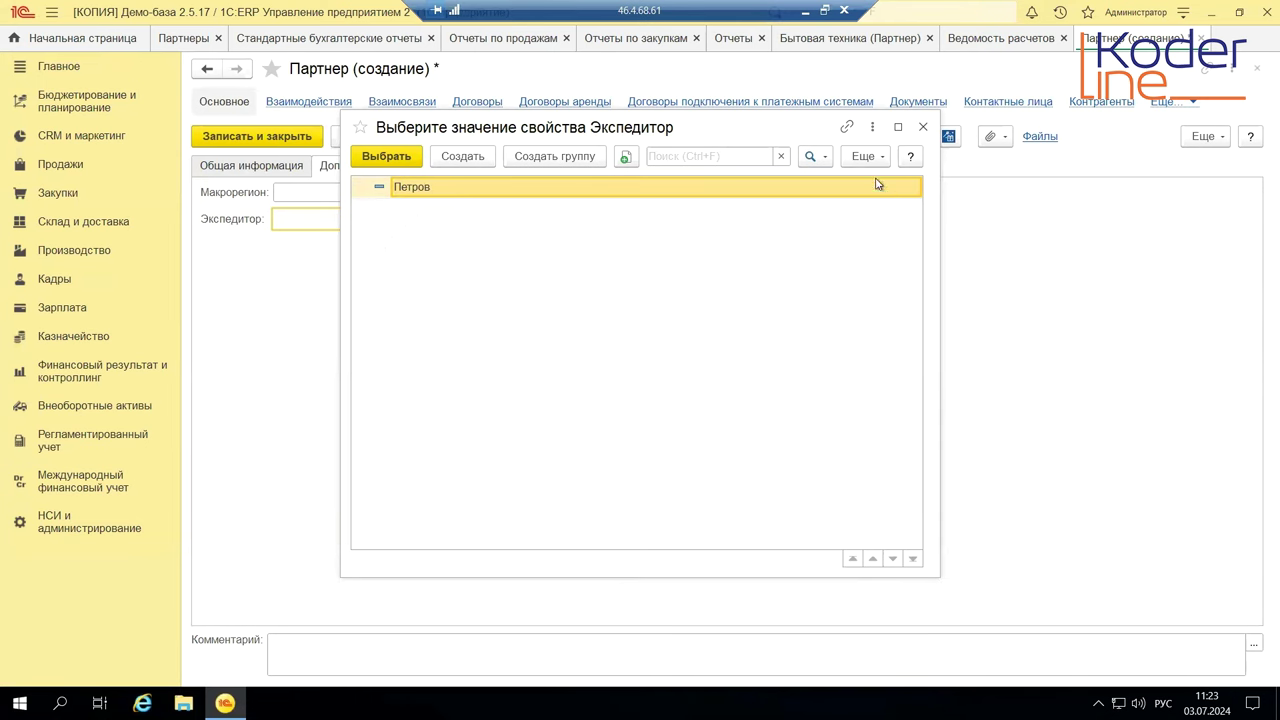
pyautogui.click(925, 127)
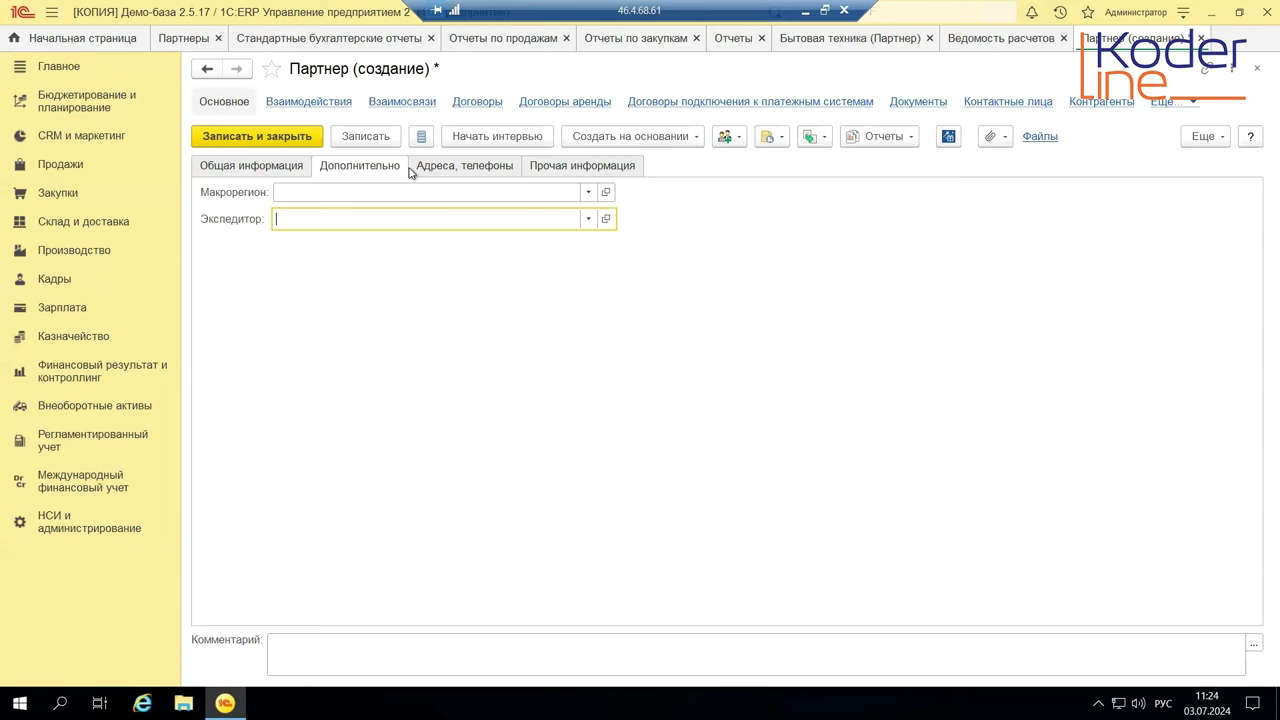
# Review the new partner's address and phone fields, the delivery address map options and the other information page
pyautogui.click(490, 170)
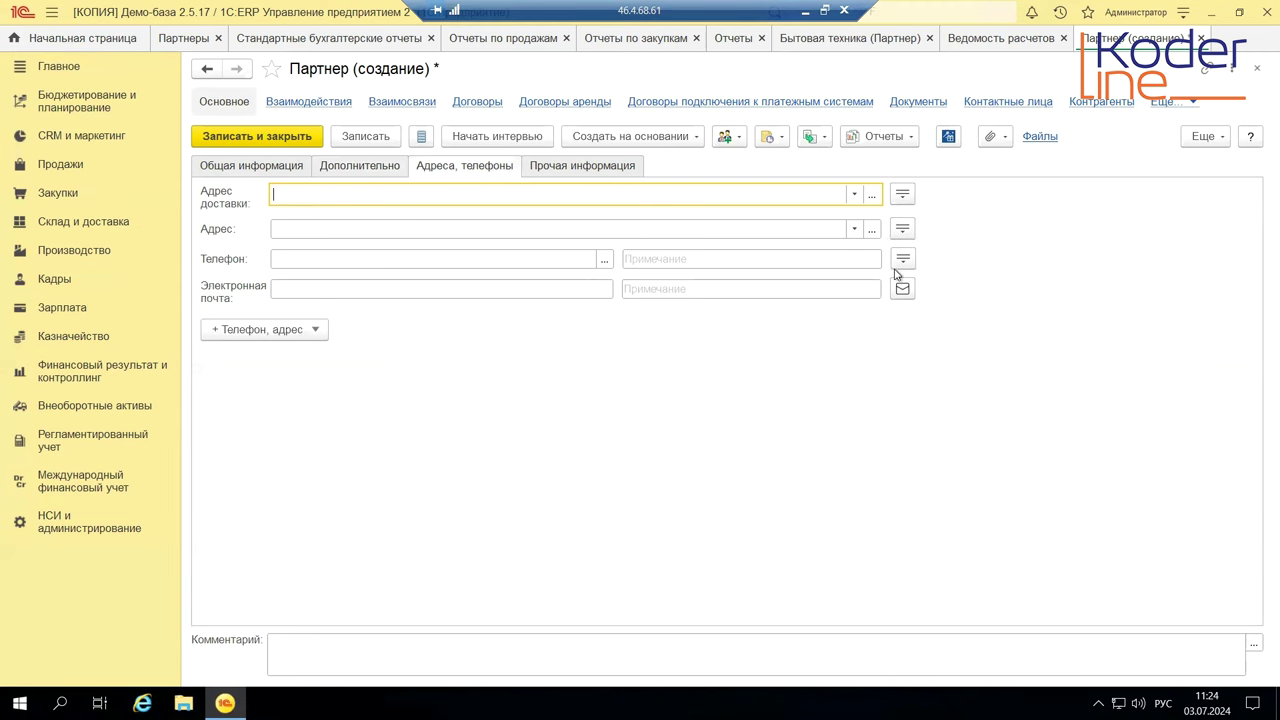
pyautogui.click(901, 197)
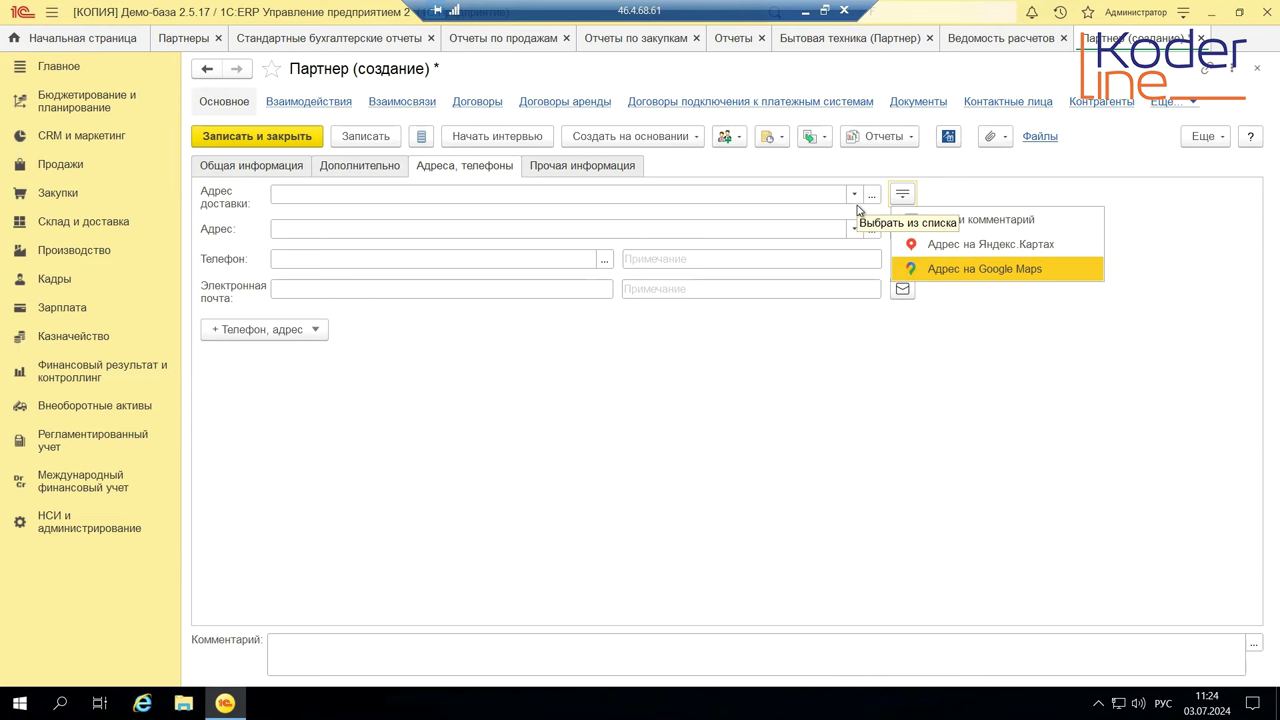
pyautogui.click(304, 193)
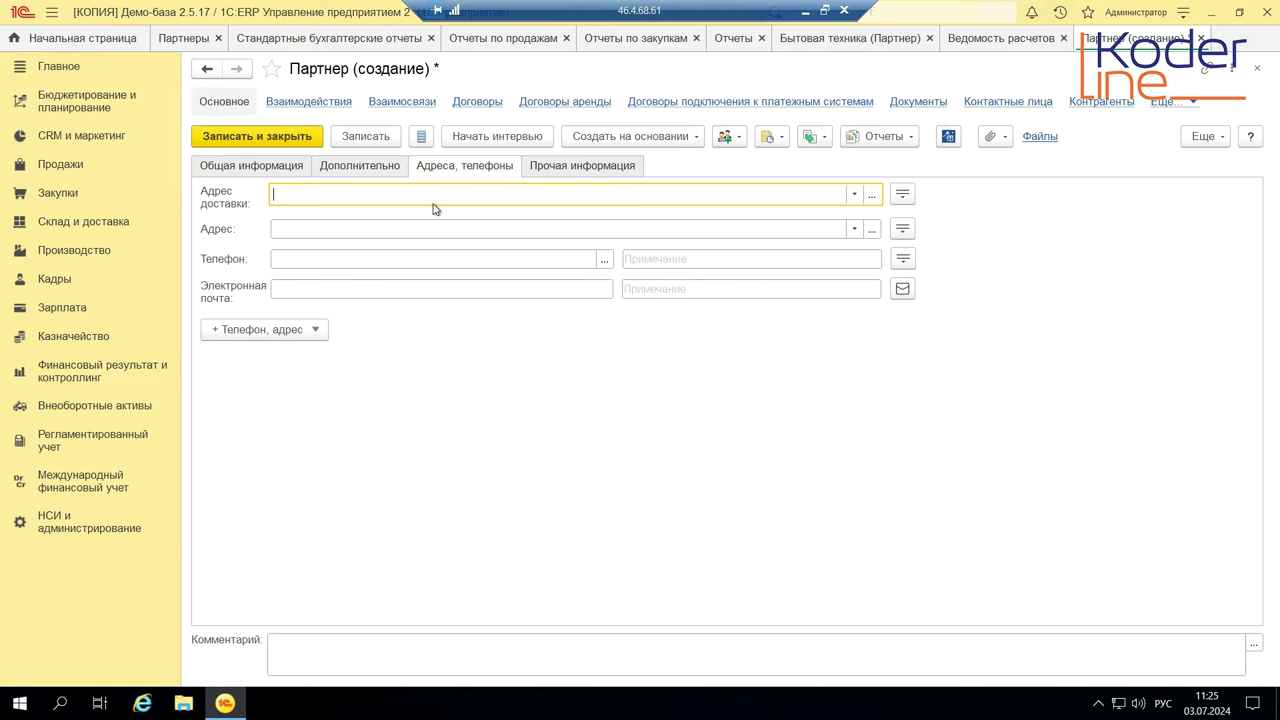
pyautogui.click(585, 167)
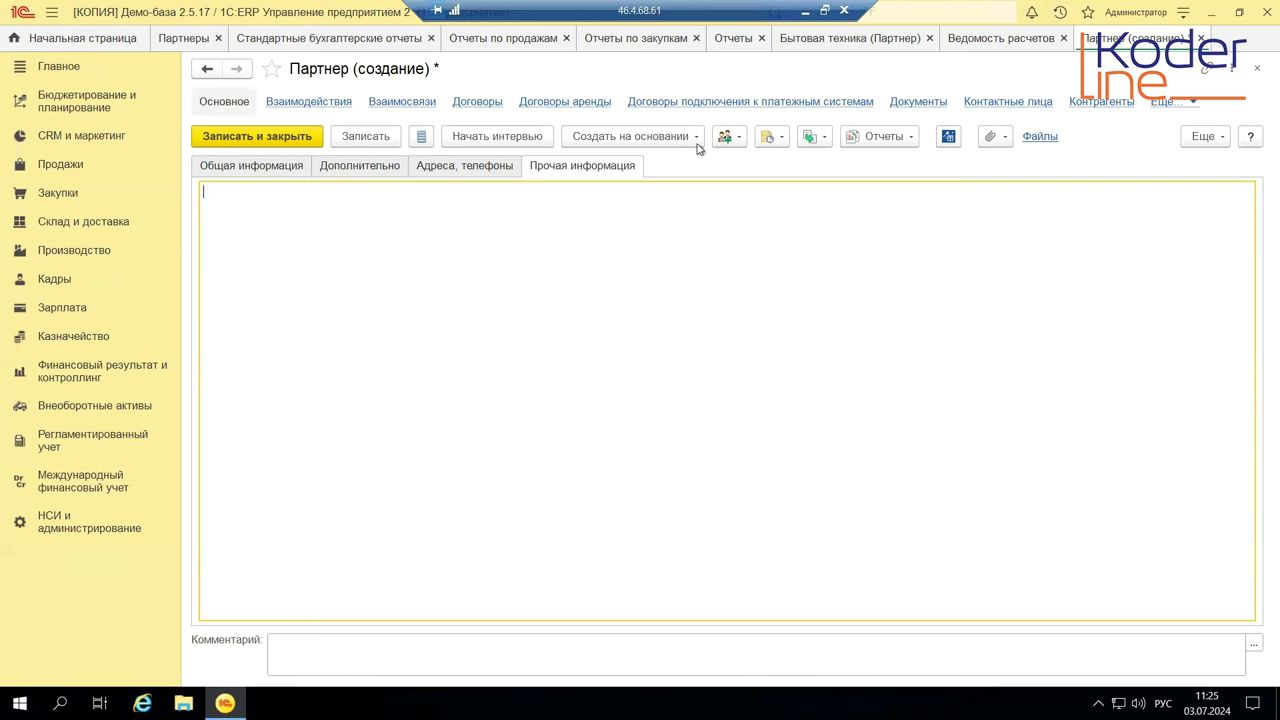
# Set the new partner's Головное предприятие to Koenig Holding GmbH and look at that company's partner card
pyautogui.click(218, 165)
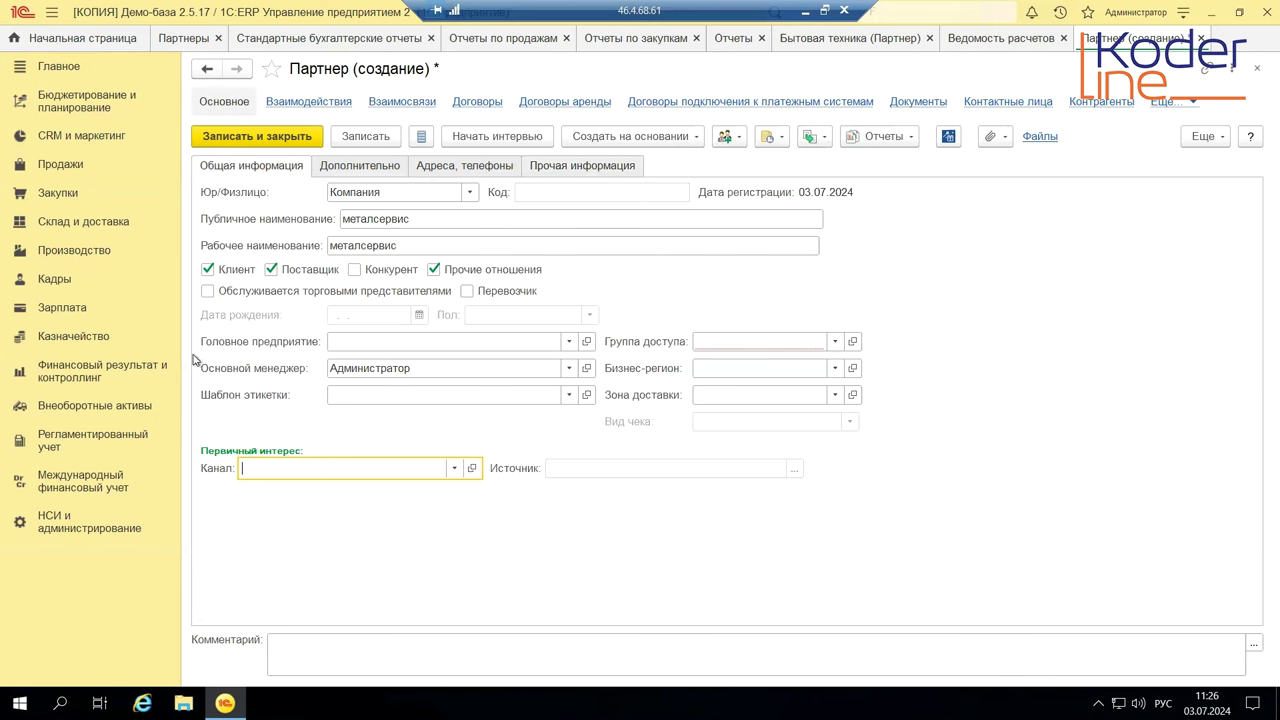
pyautogui.click(568, 342)
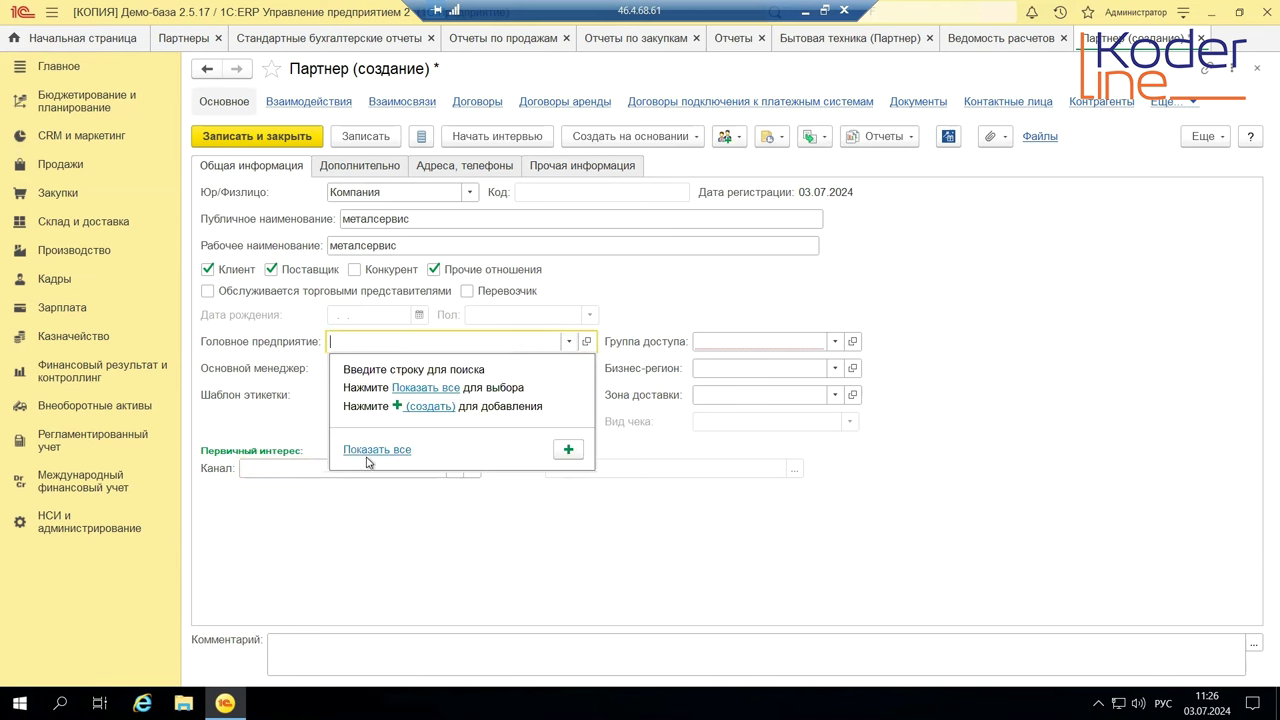
pyautogui.click(414, 391)
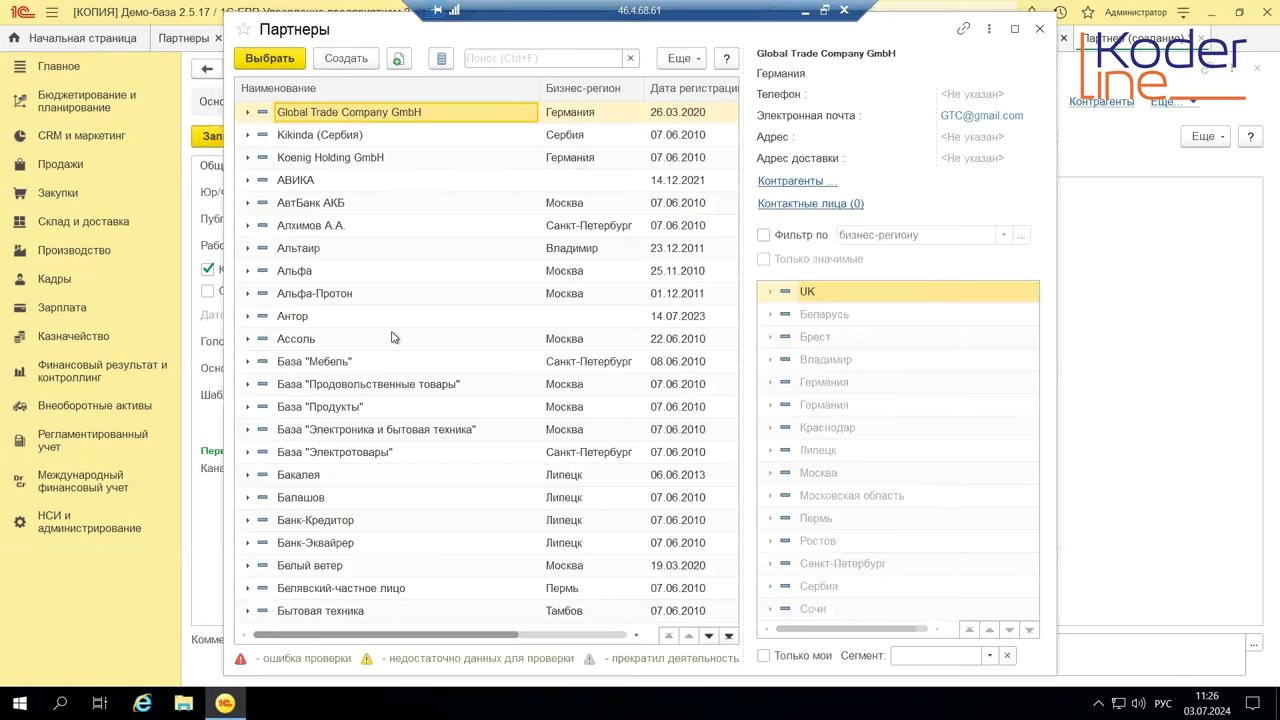
pyautogui.doubleClick(304, 163)
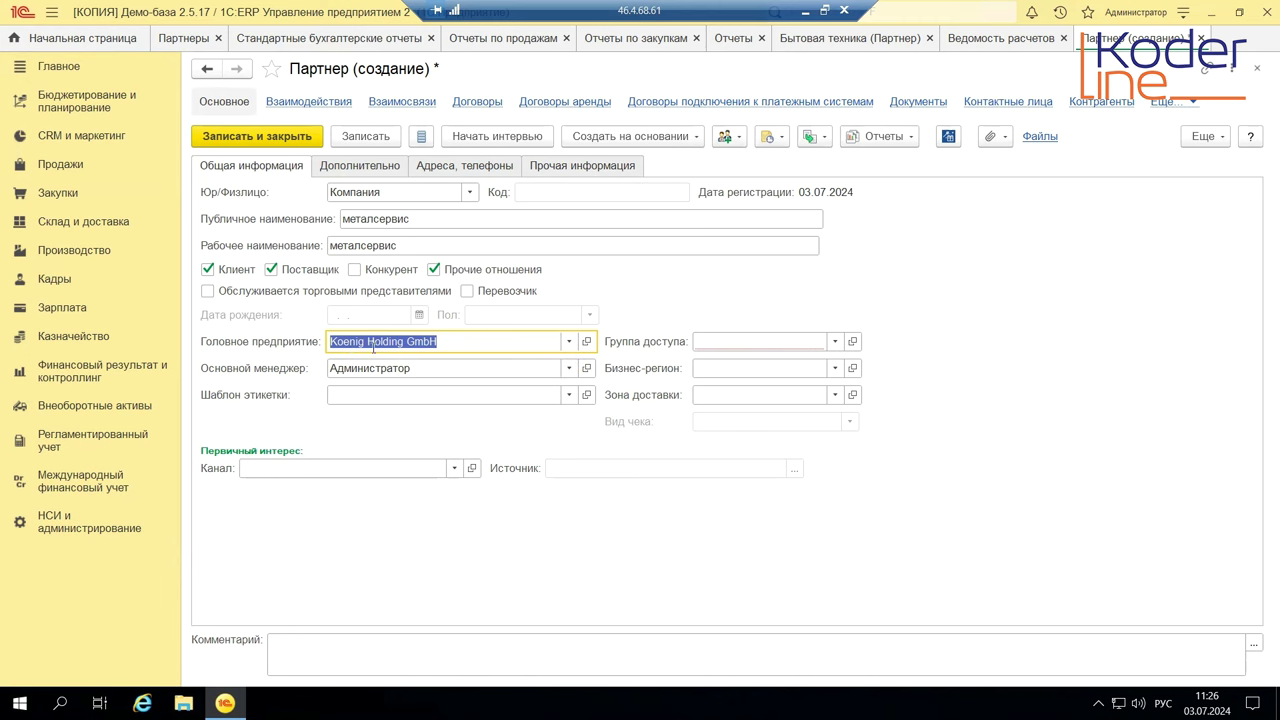
pyautogui.click(587, 342)
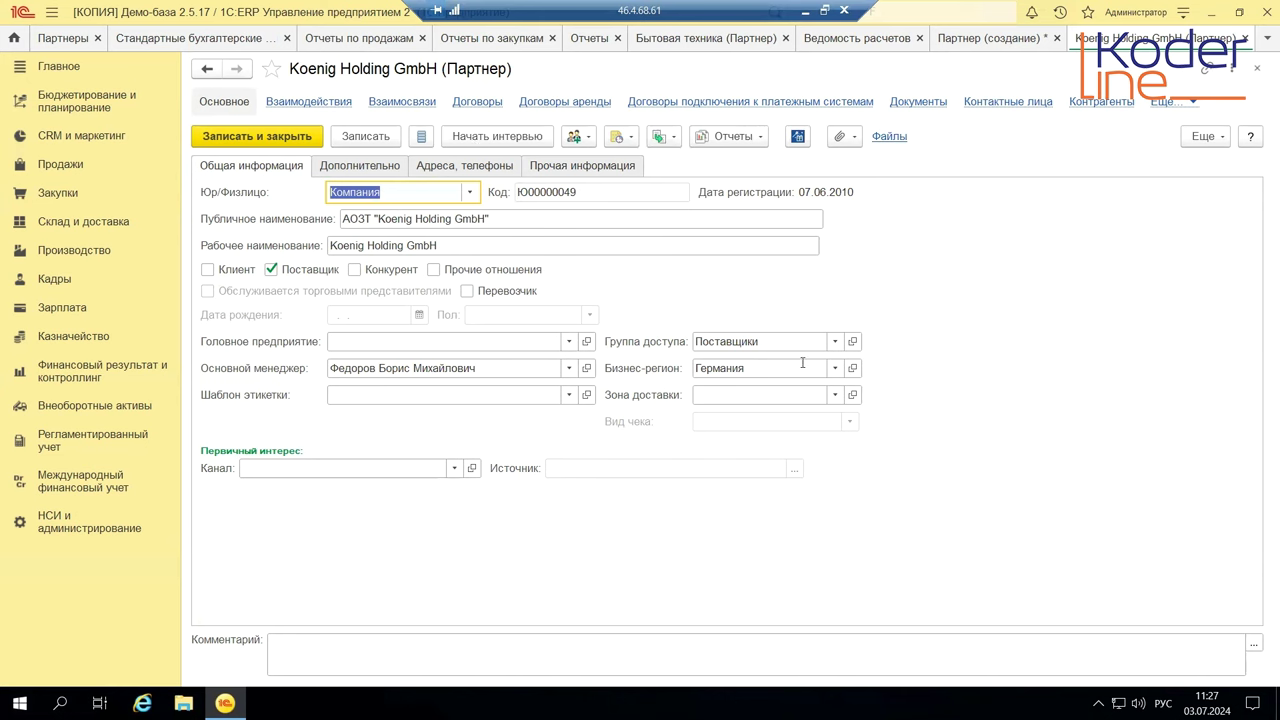
pyautogui.click(1259, 72)
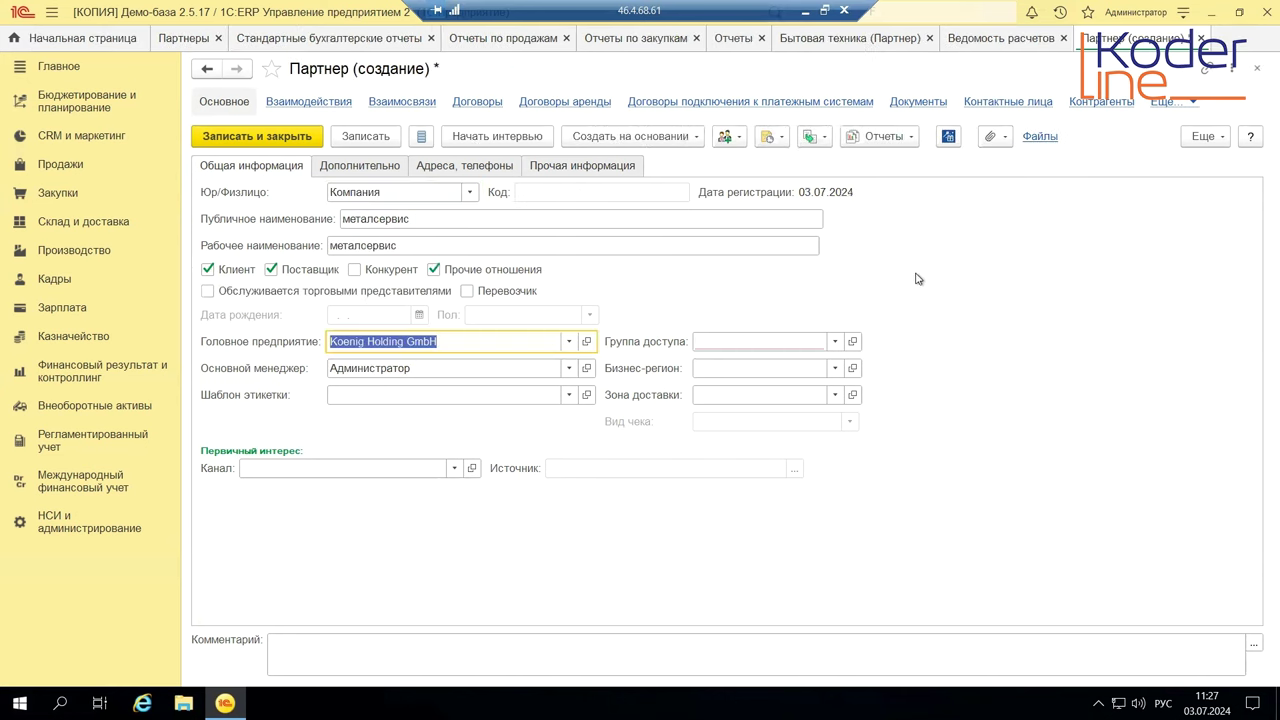
# Close the new partner form without saving the changes
pyautogui.click(1259, 72)
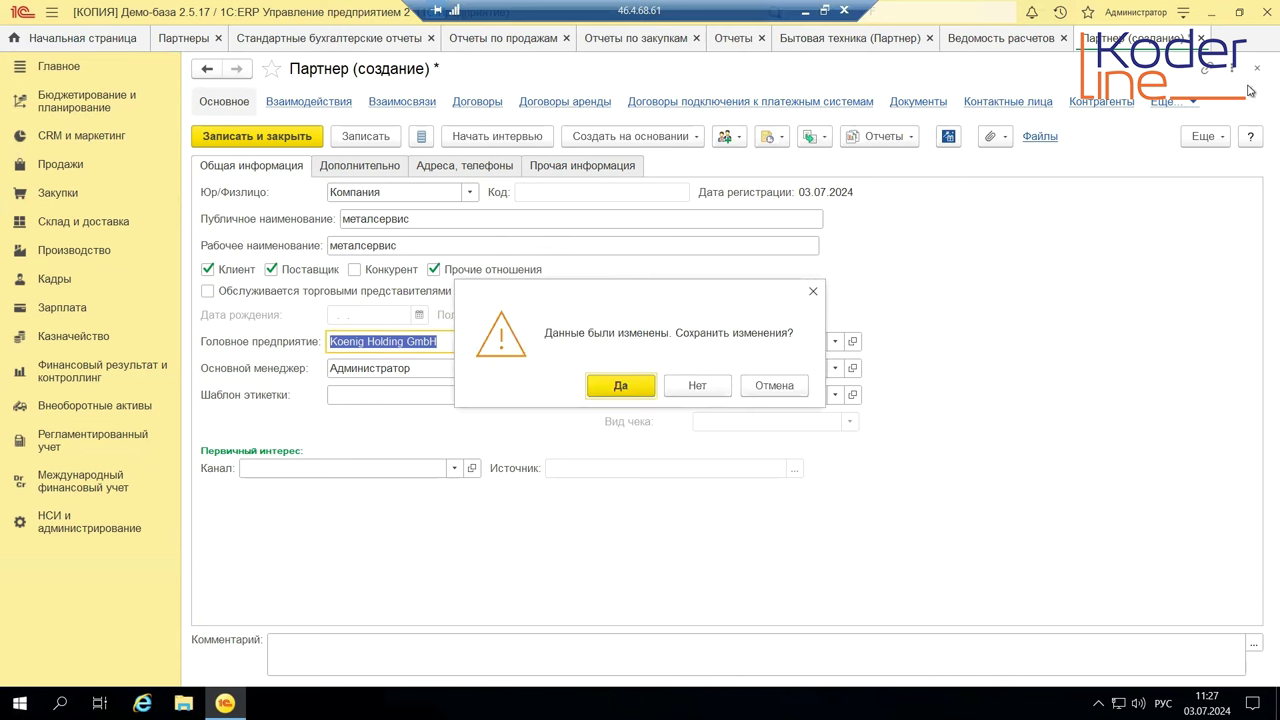
pyautogui.click(719, 386)
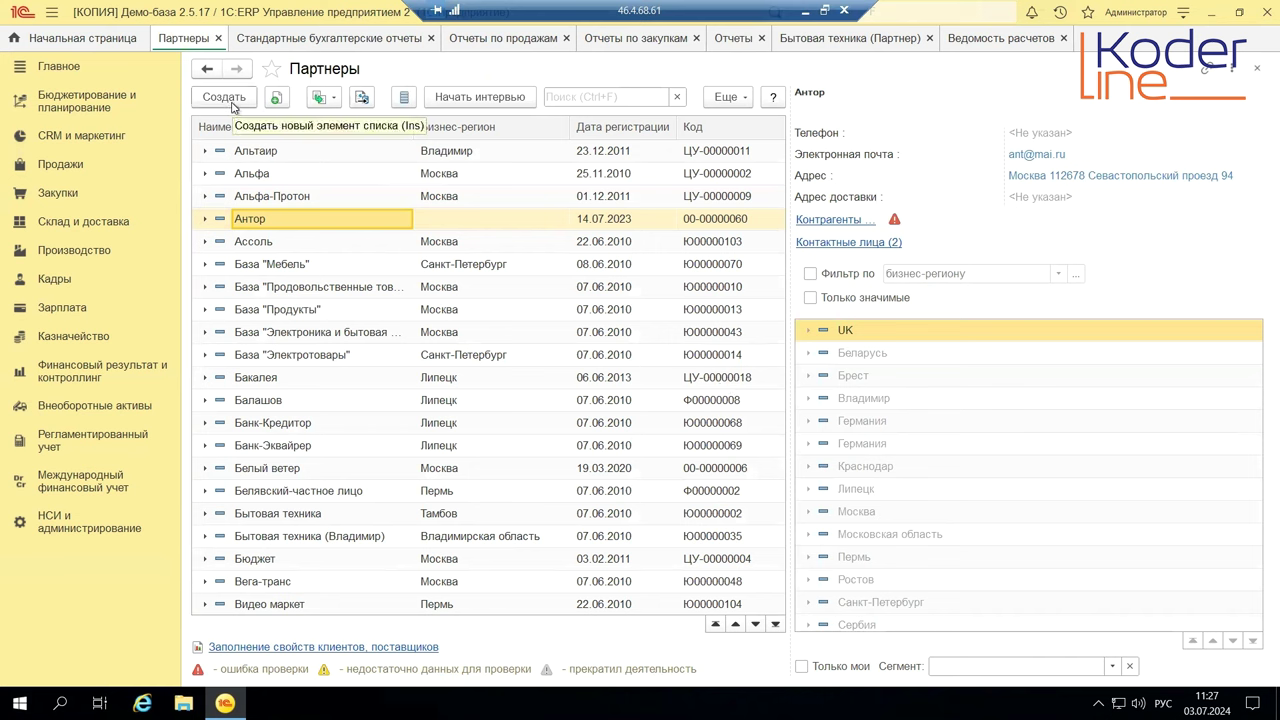
# Review the additional commands available for the partners list, through to the end of the command list
pyautogui.click(716, 100)
pyautogui.scroll(-2, 770, 575)
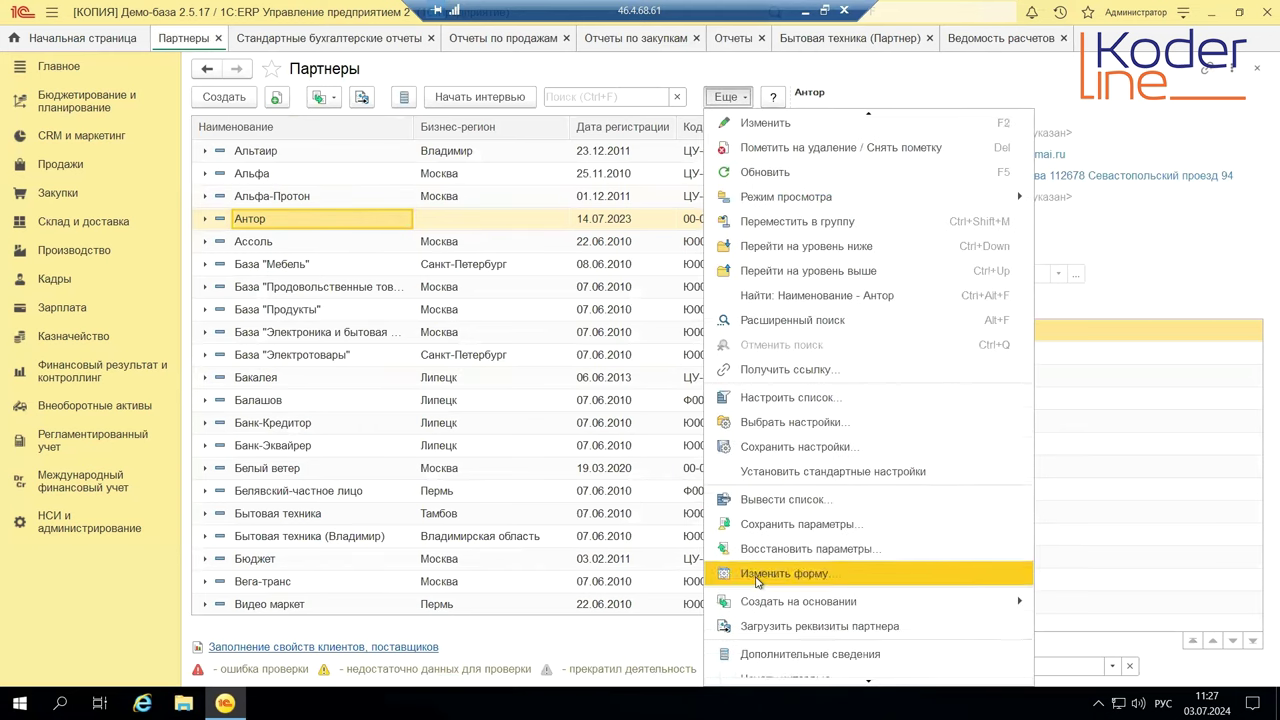
pyautogui.scroll(-3, 783, 573)
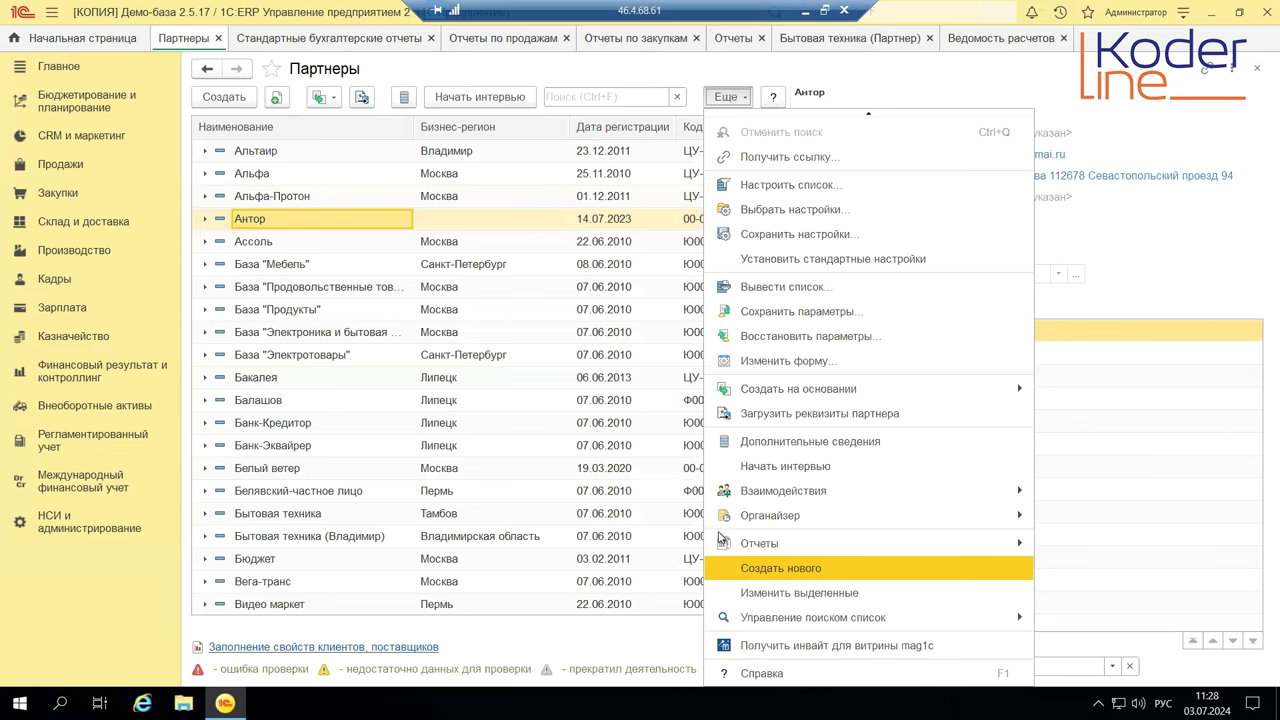
pyautogui.moveTo(722, 518)
pyautogui.click(289, 180)
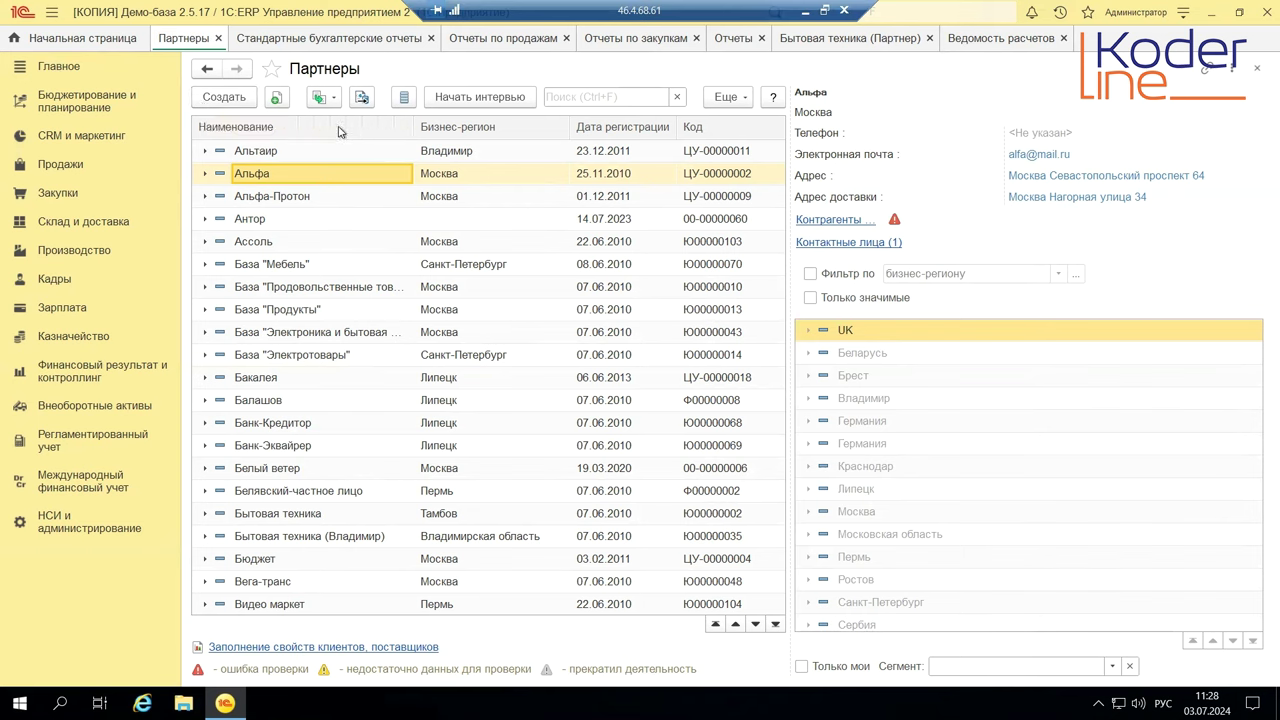
# Start registering a new partner as a company and enable its identification data as a Юр. лицо
pyautogui.click(213, 106)
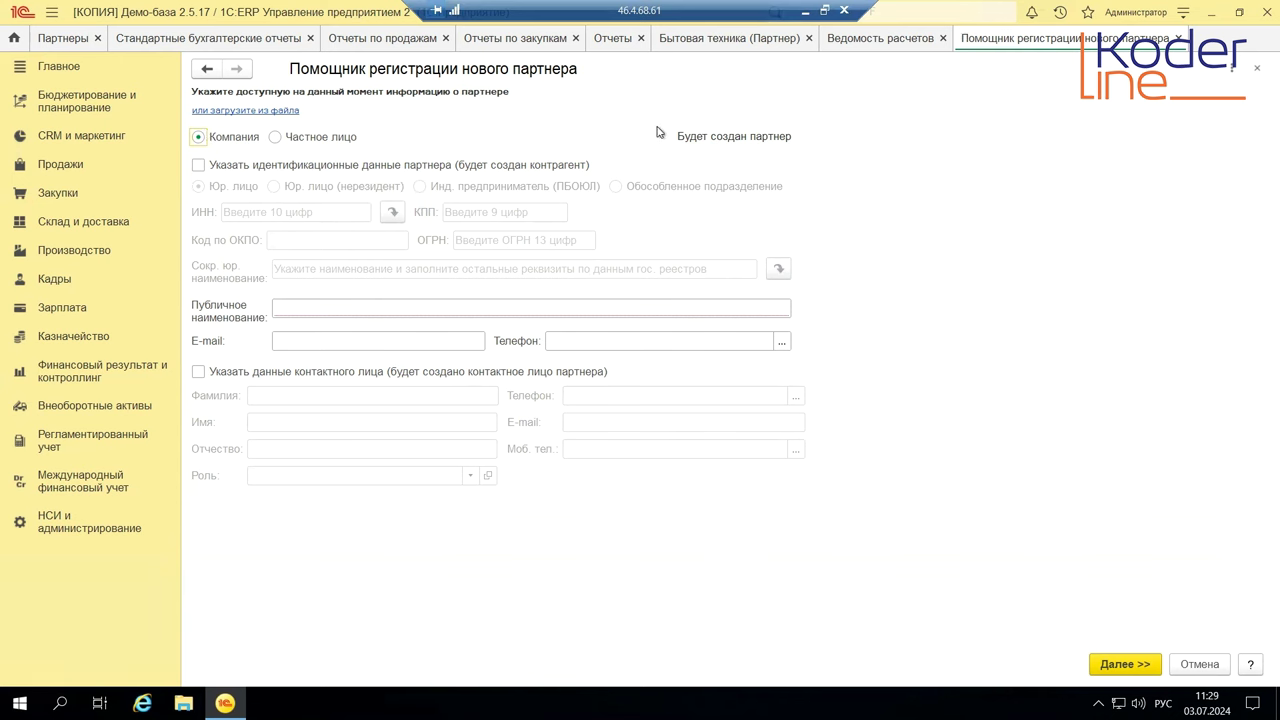
pyautogui.click(199, 165)
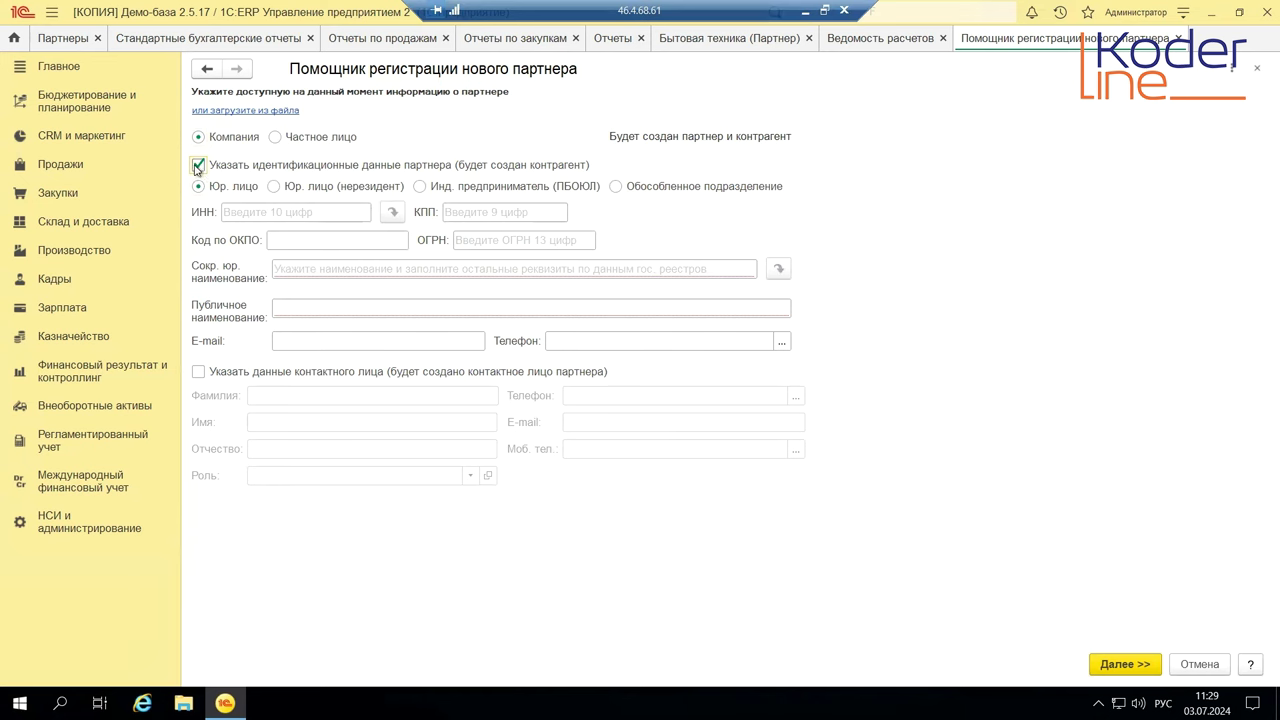
pyautogui.click(197, 167)
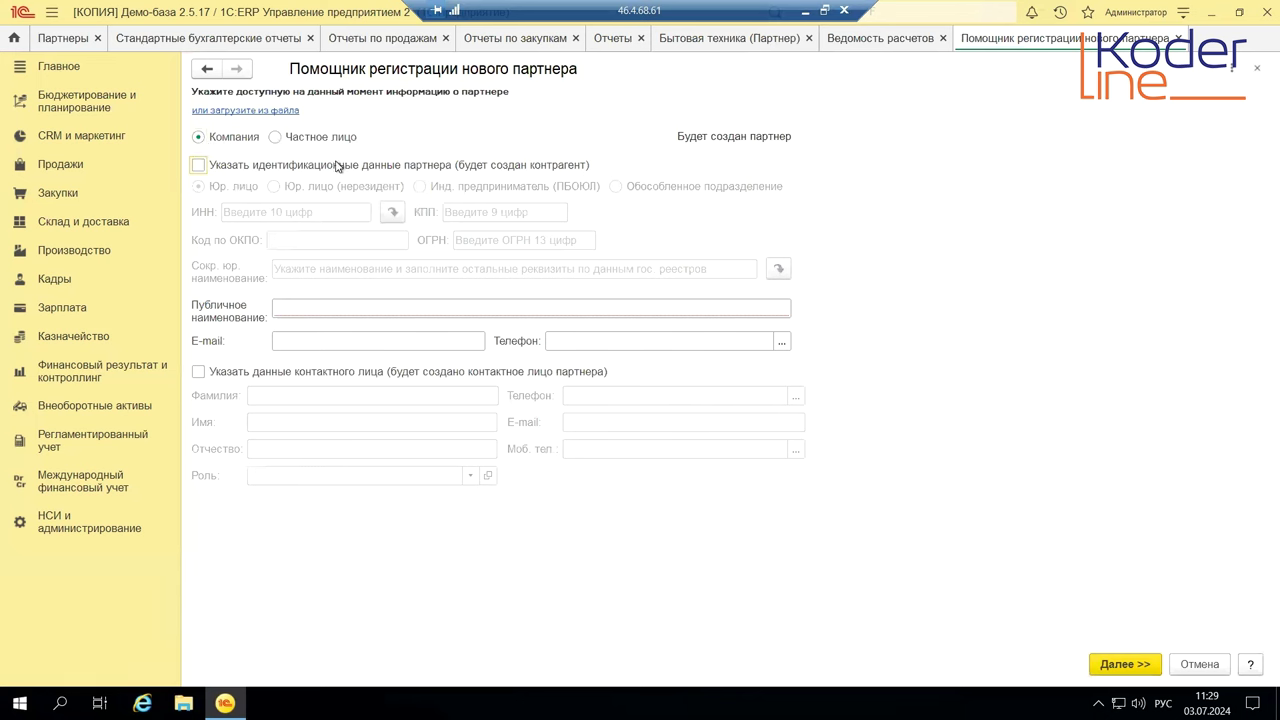
pyautogui.click(199, 166)
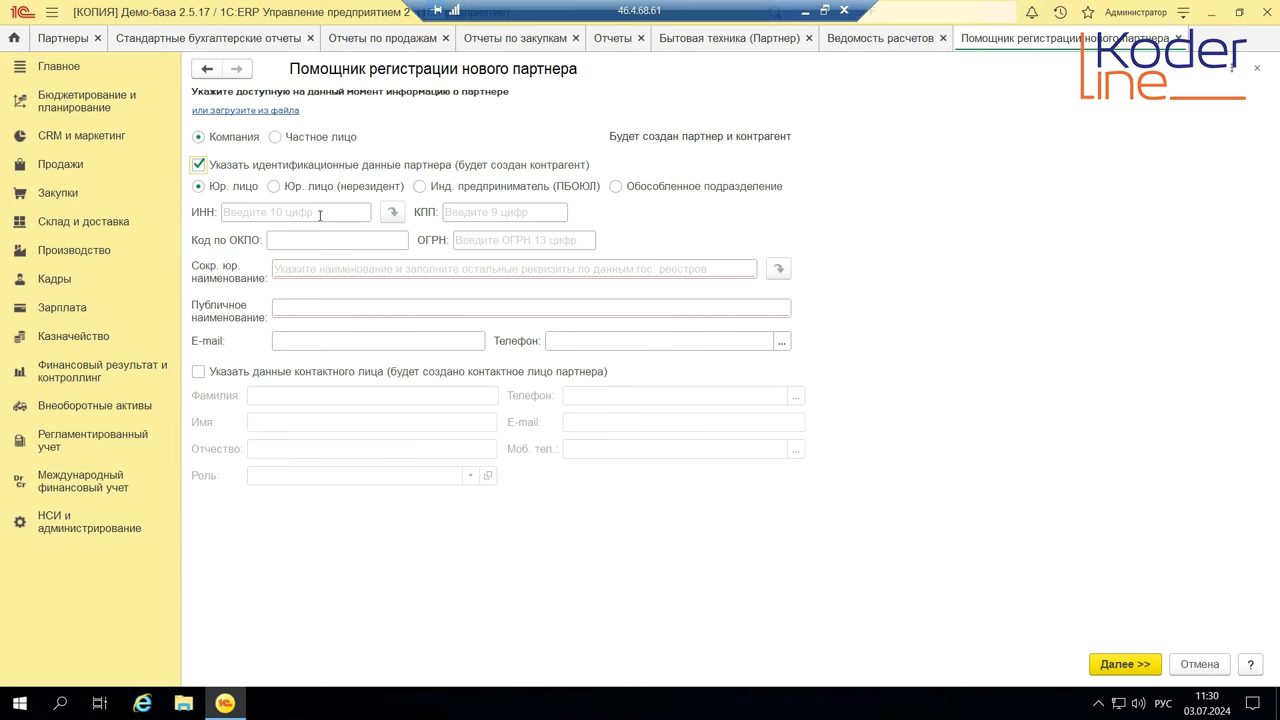
pyautogui.click(320, 211)
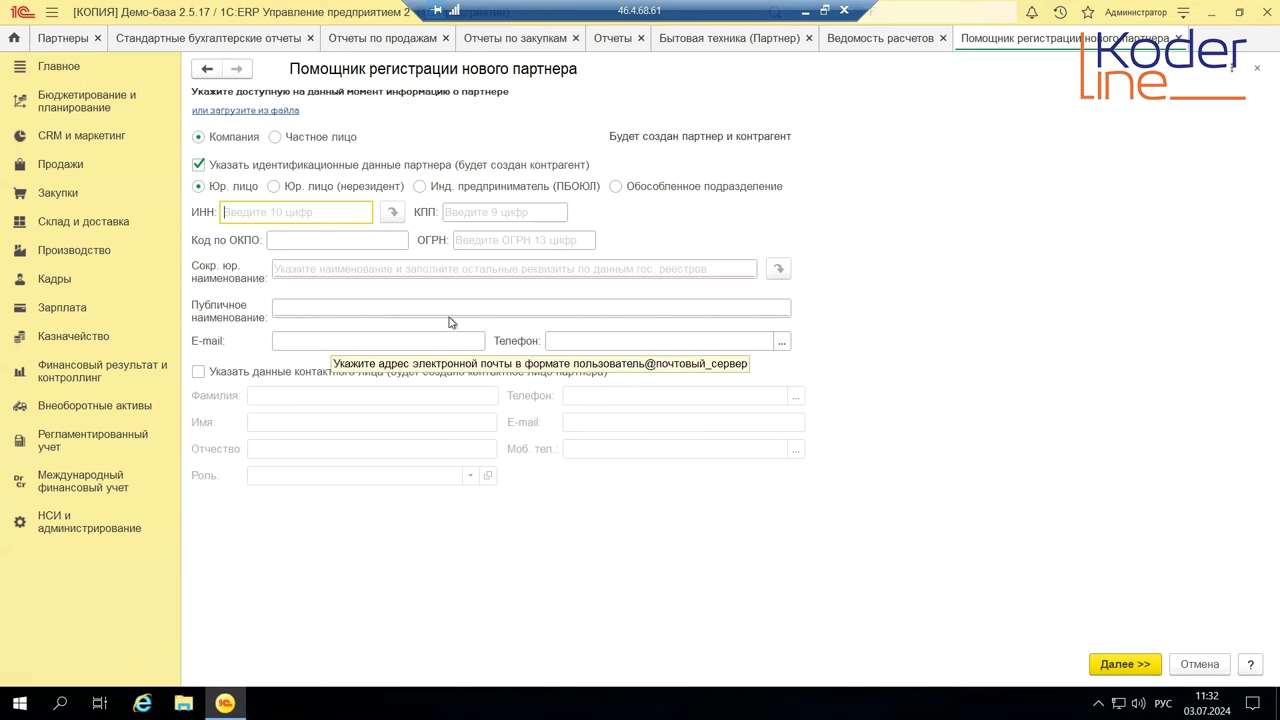
# Enter металсервис as both the abbreviated legal name and the public name of the new partner
pyautogui.click(578, 268)
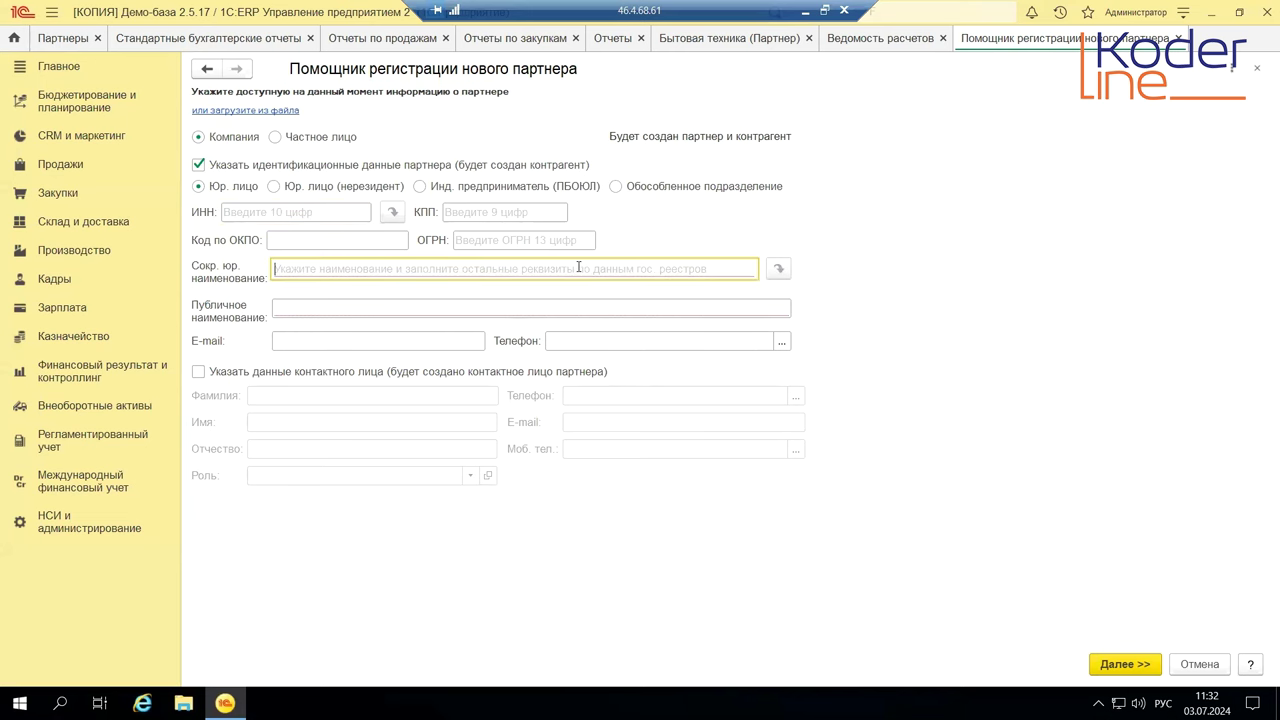
pyautogui.write('митоп')
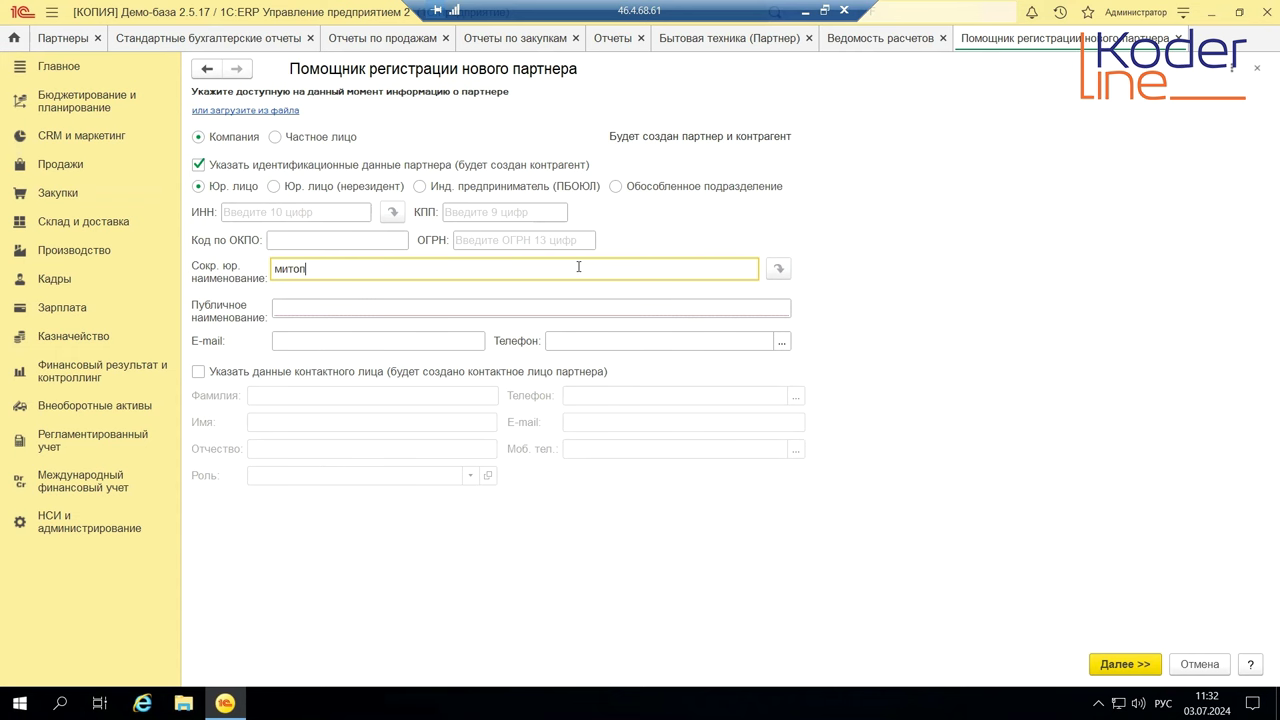
pyautogui.click(393, 316)
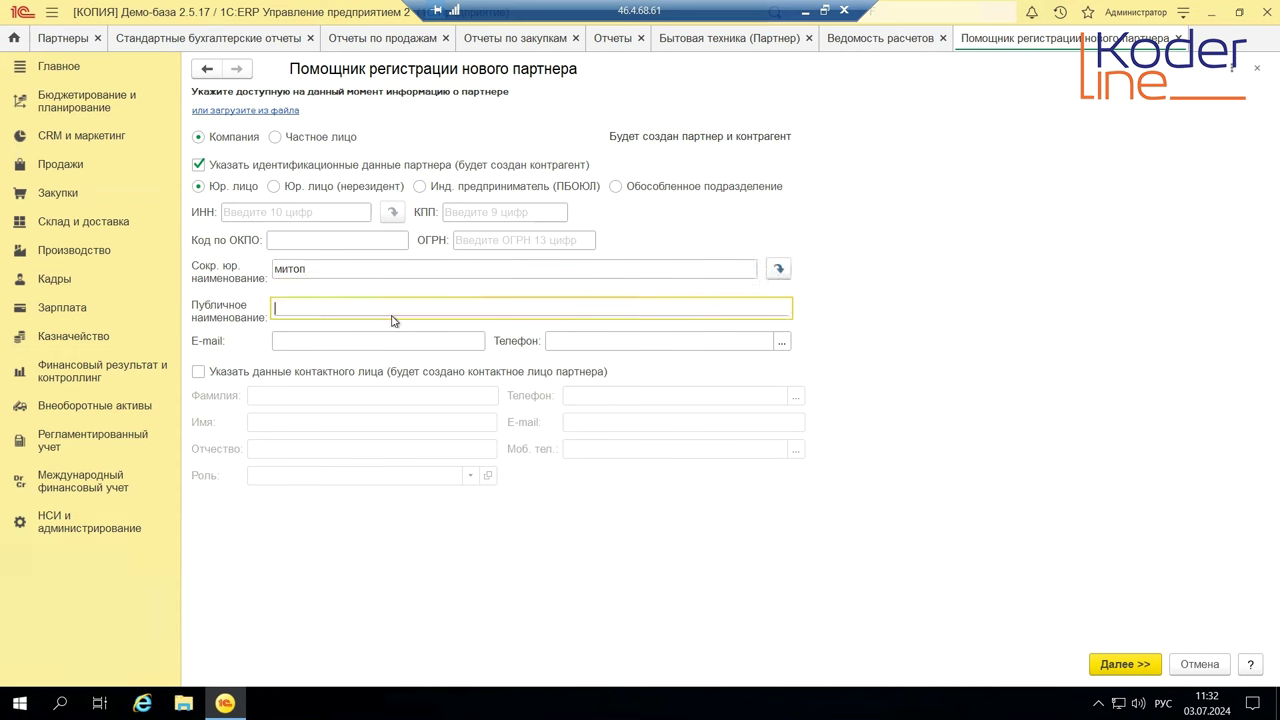
pyautogui.hotkey('shift', 'Tab')
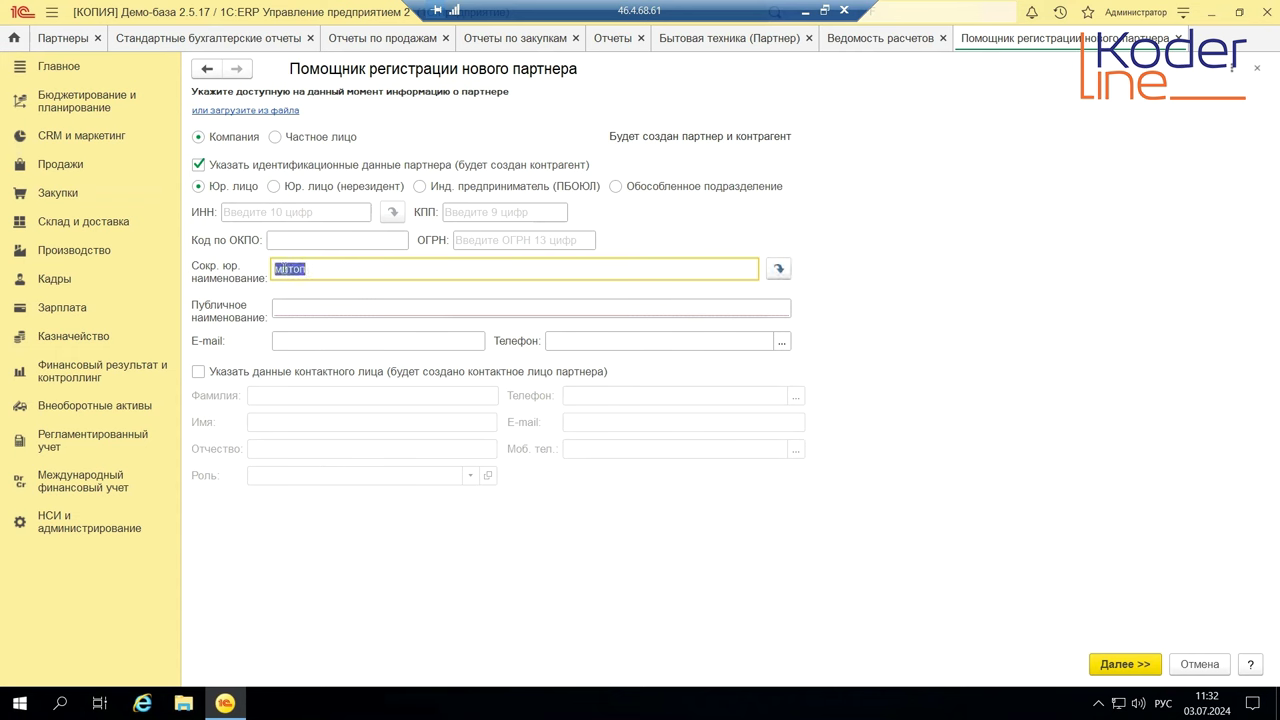
pyautogui.write('металсервис')
pyautogui.click(321, 306)
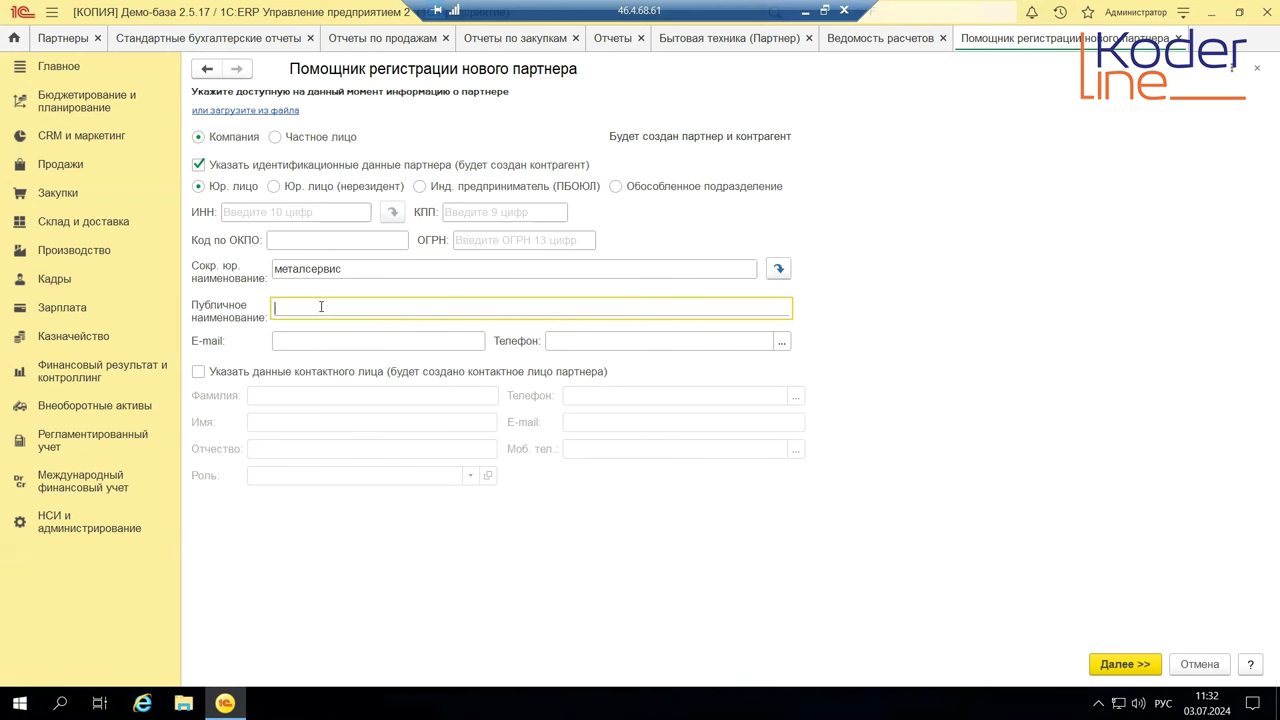
pyautogui.write('металсер')
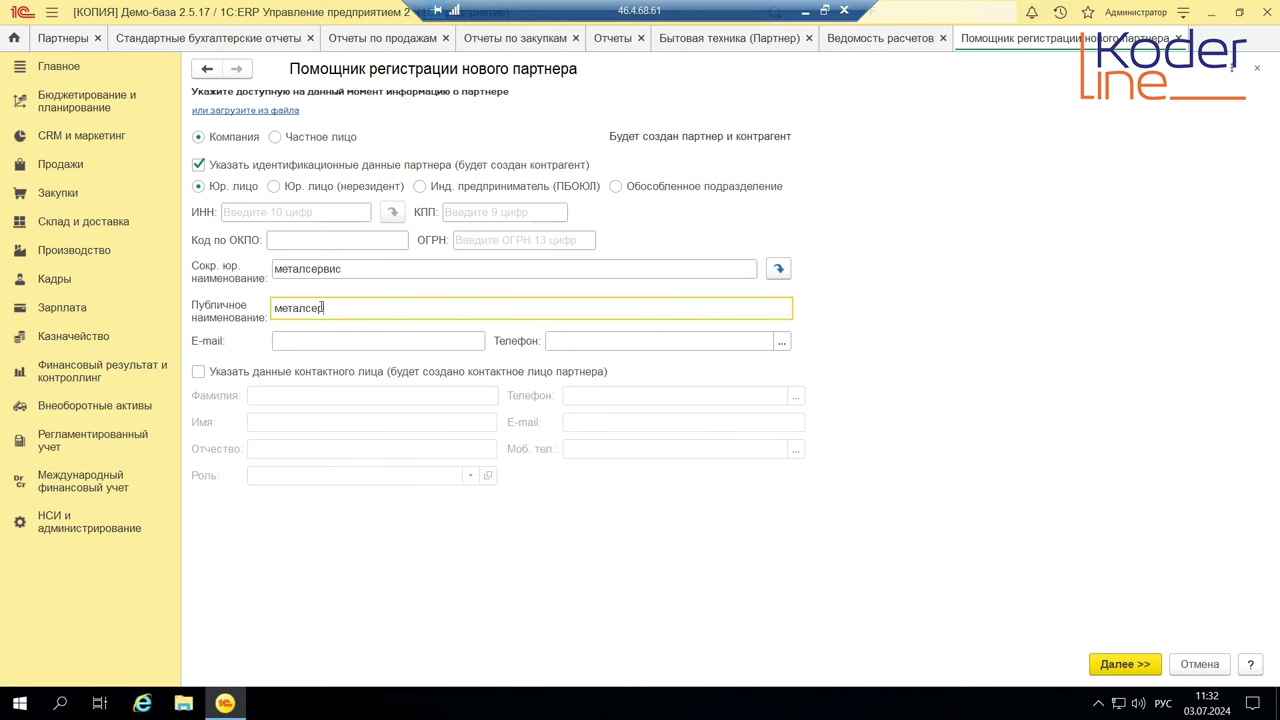
pyautogui.write('вис')
# Fill in the partner's phone number and continue to the page with other partner details
pyautogui.click(570, 340)
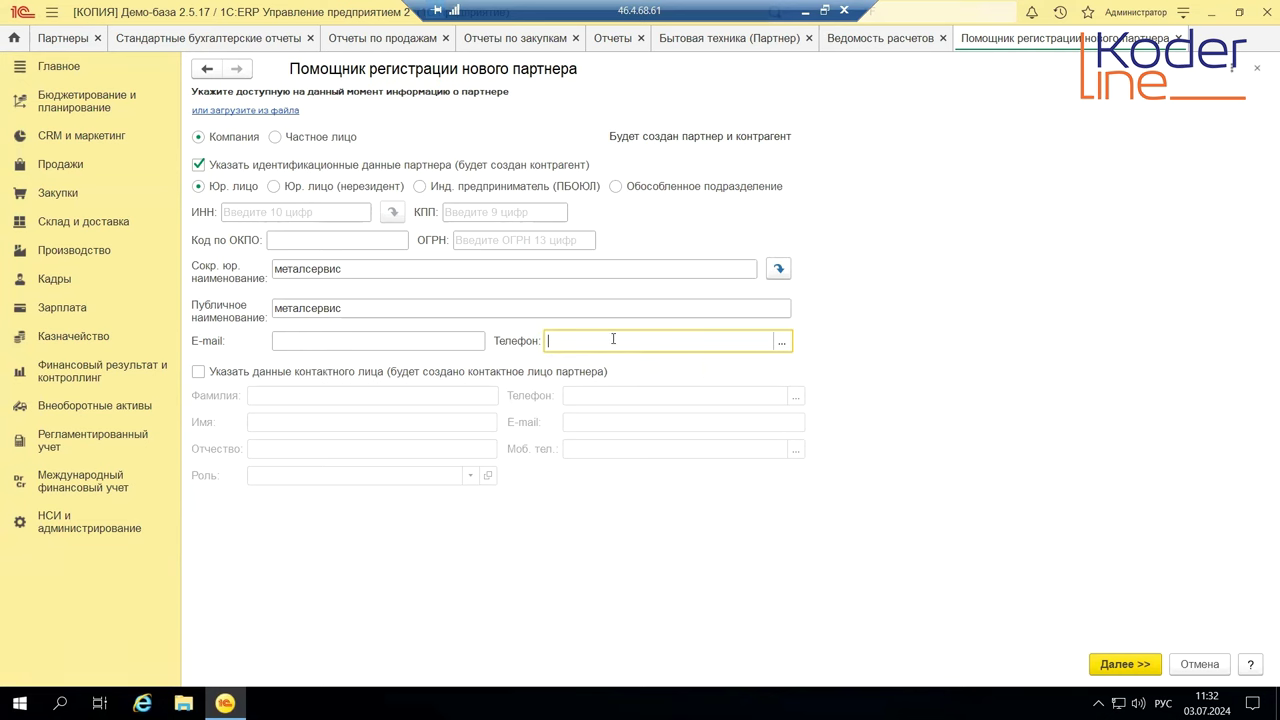
pyautogui.click(289, 338)
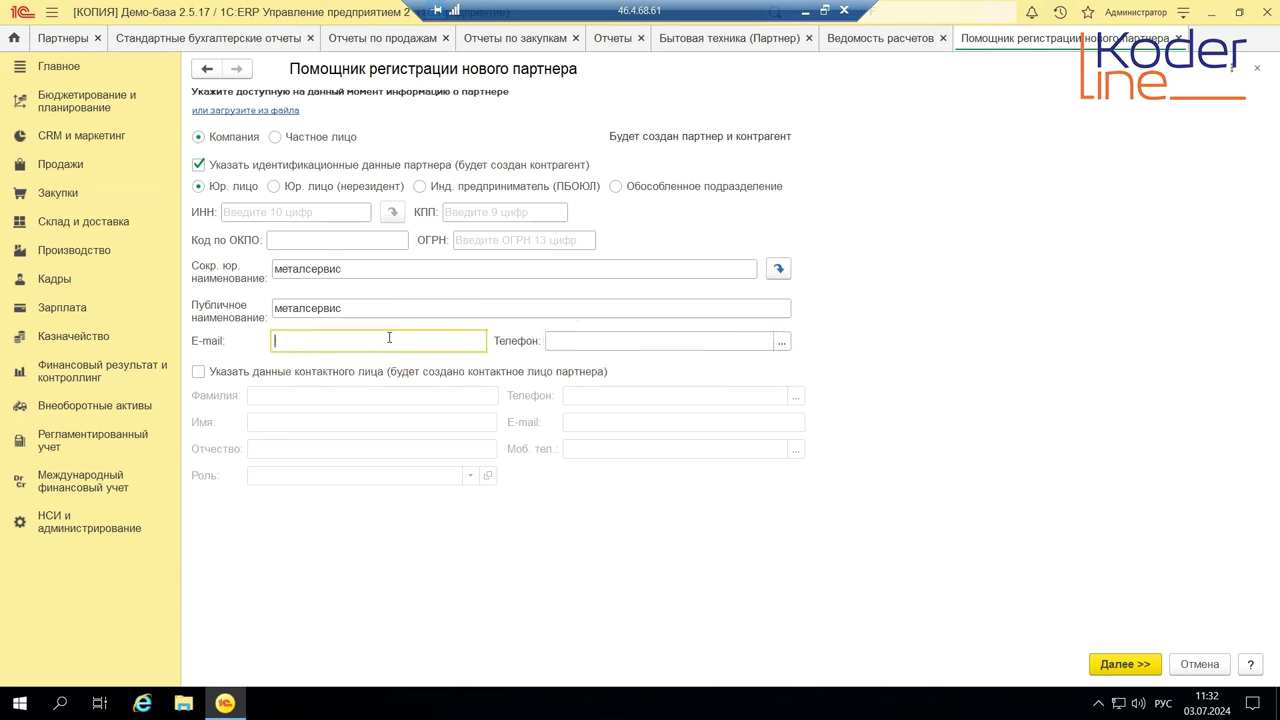
pyautogui.click(660, 341)
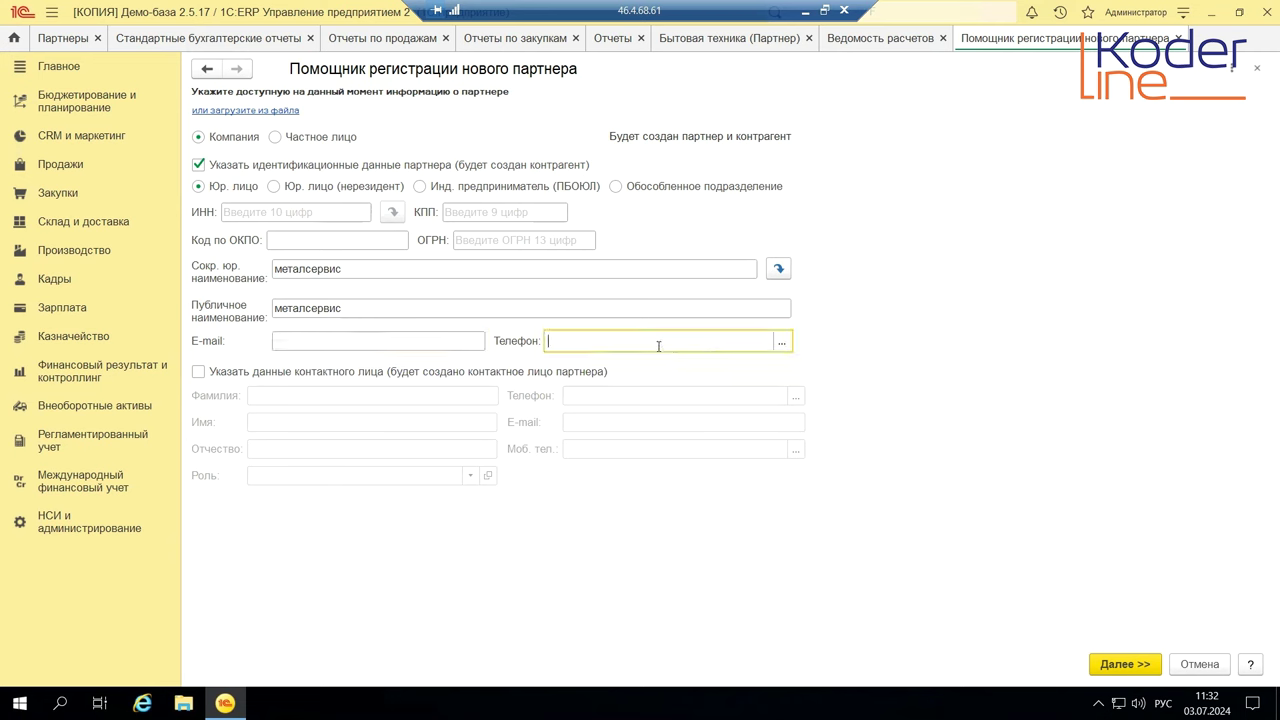
pyautogui.write('1111111')
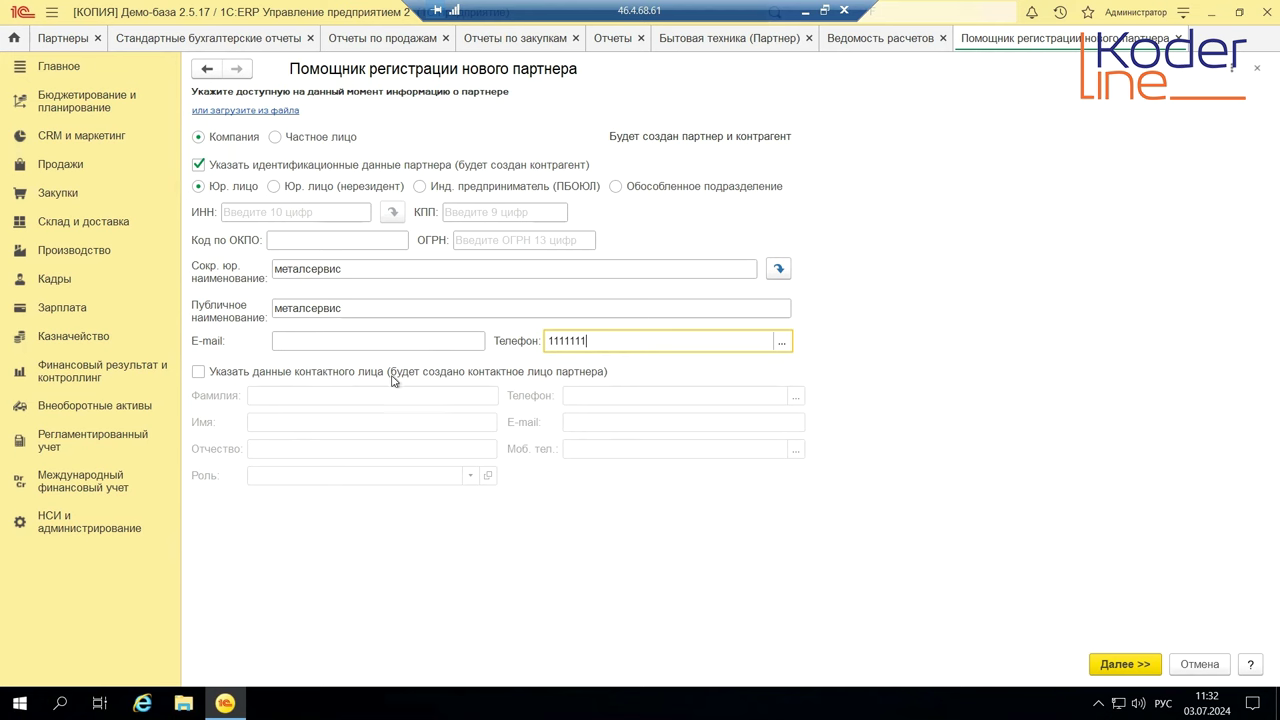
pyautogui.click(1143, 666)
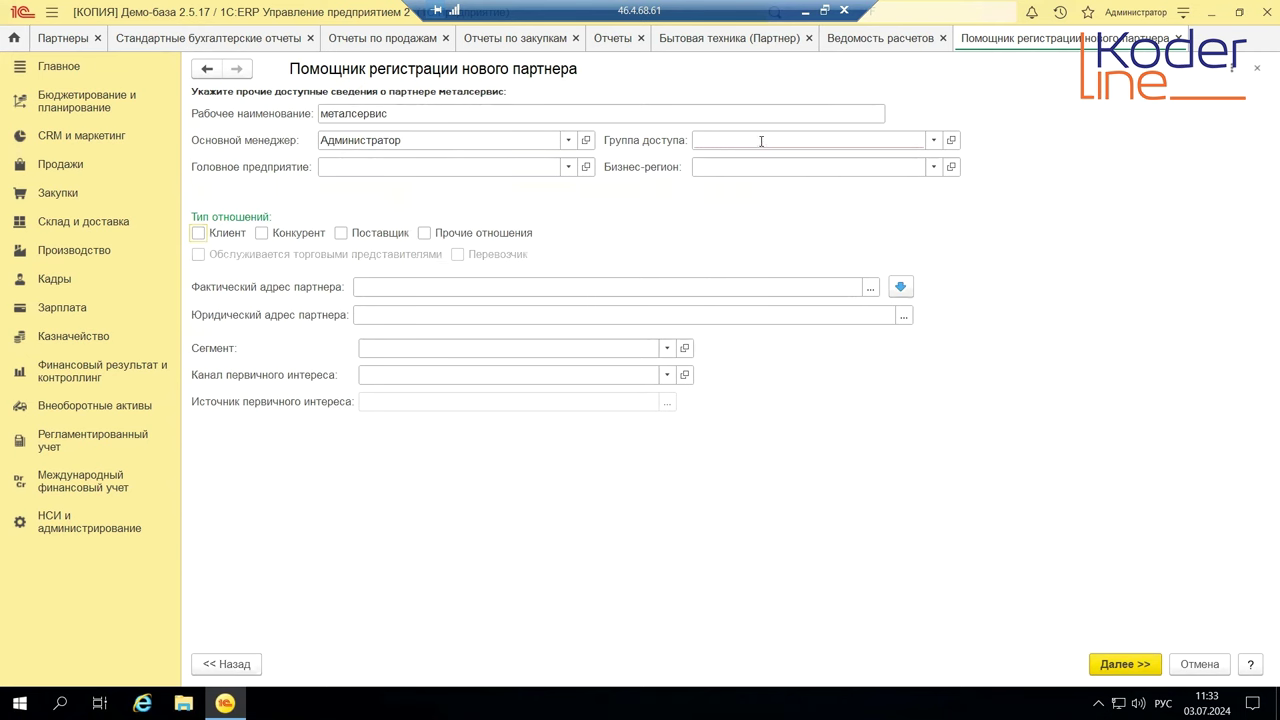
# Set the access group to Оптовые покупатели and mark the relationship types Клиент, Поставщик and Прочие отношения
pyautogui.click(933, 141)
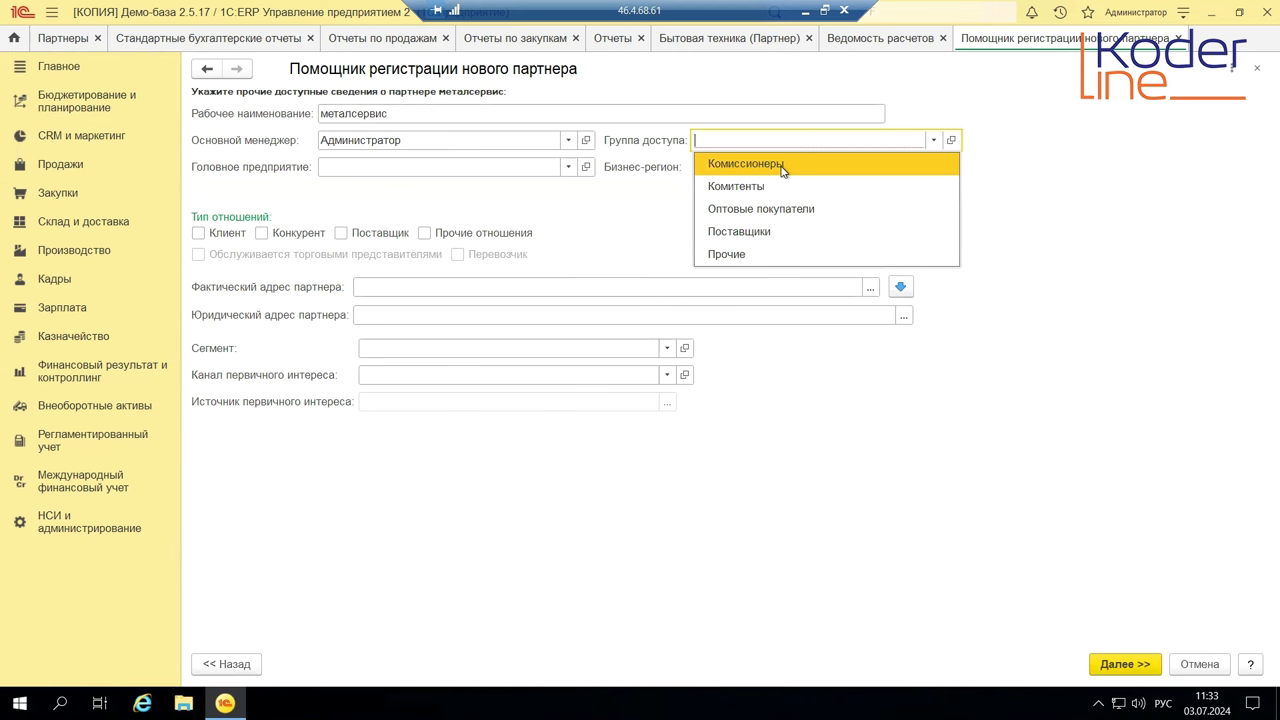
pyautogui.click(727, 209)
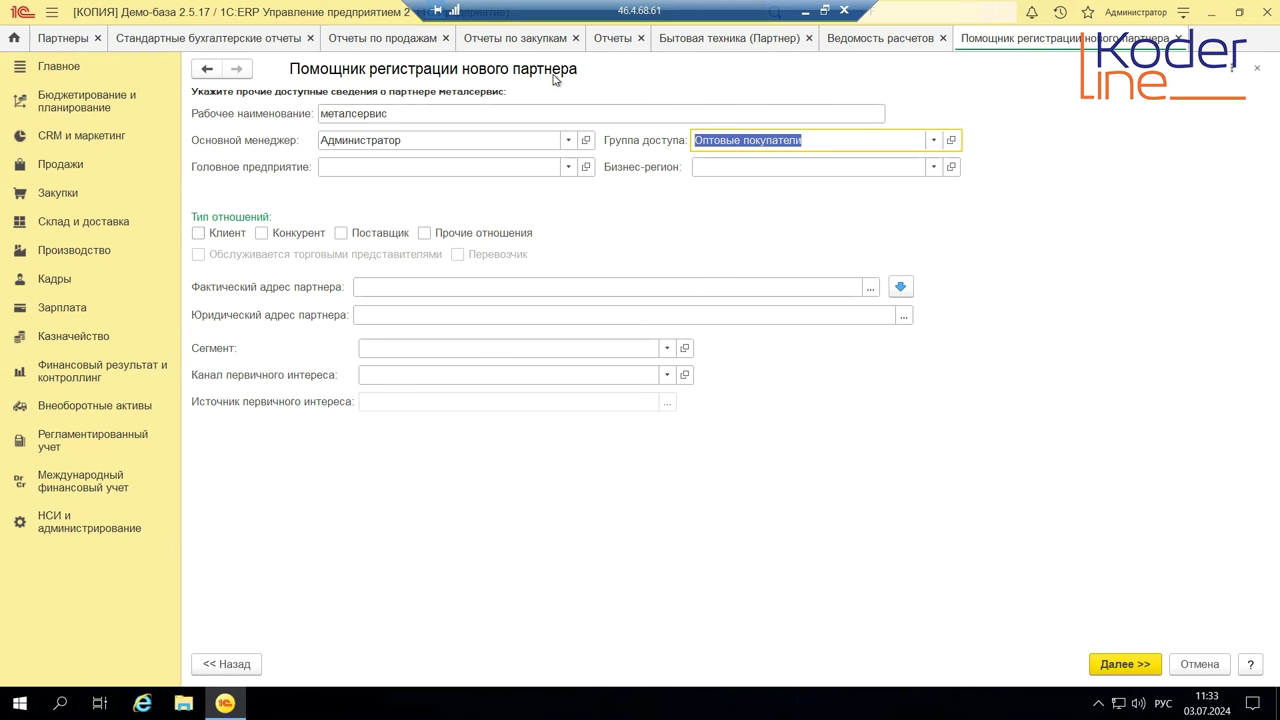
pyautogui.click(198, 233)
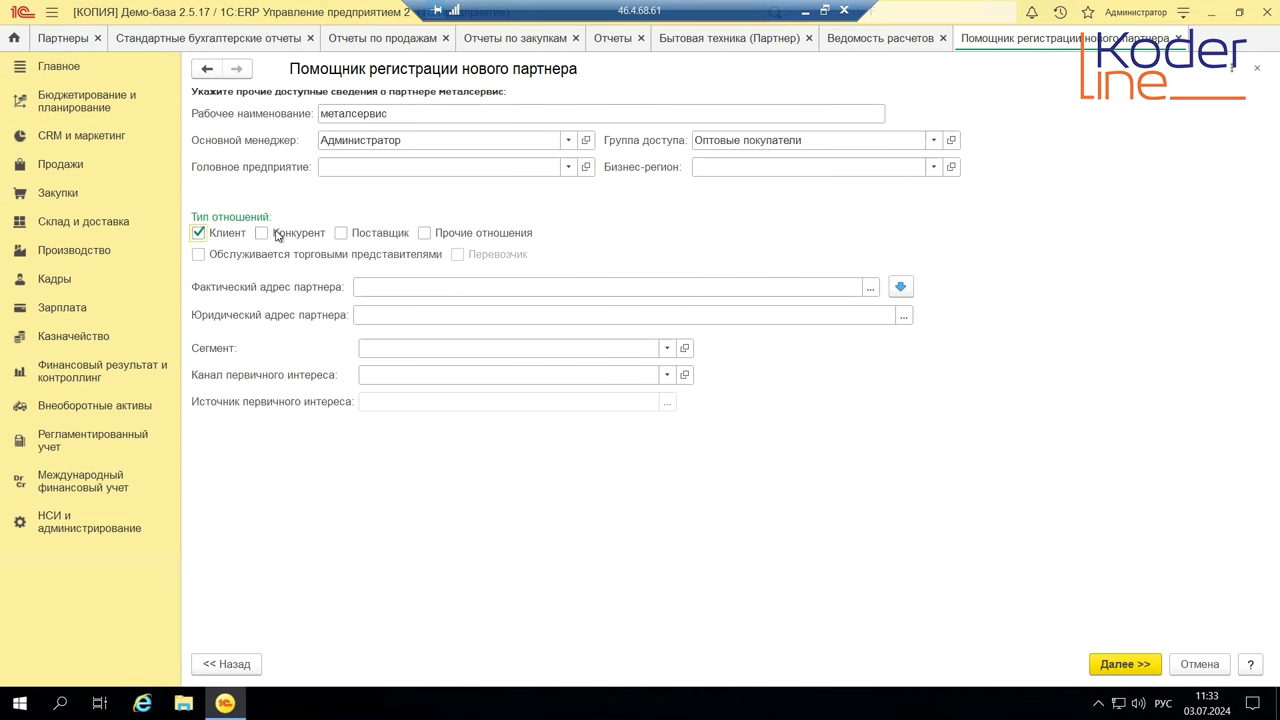
pyautogui.click(341, 233)
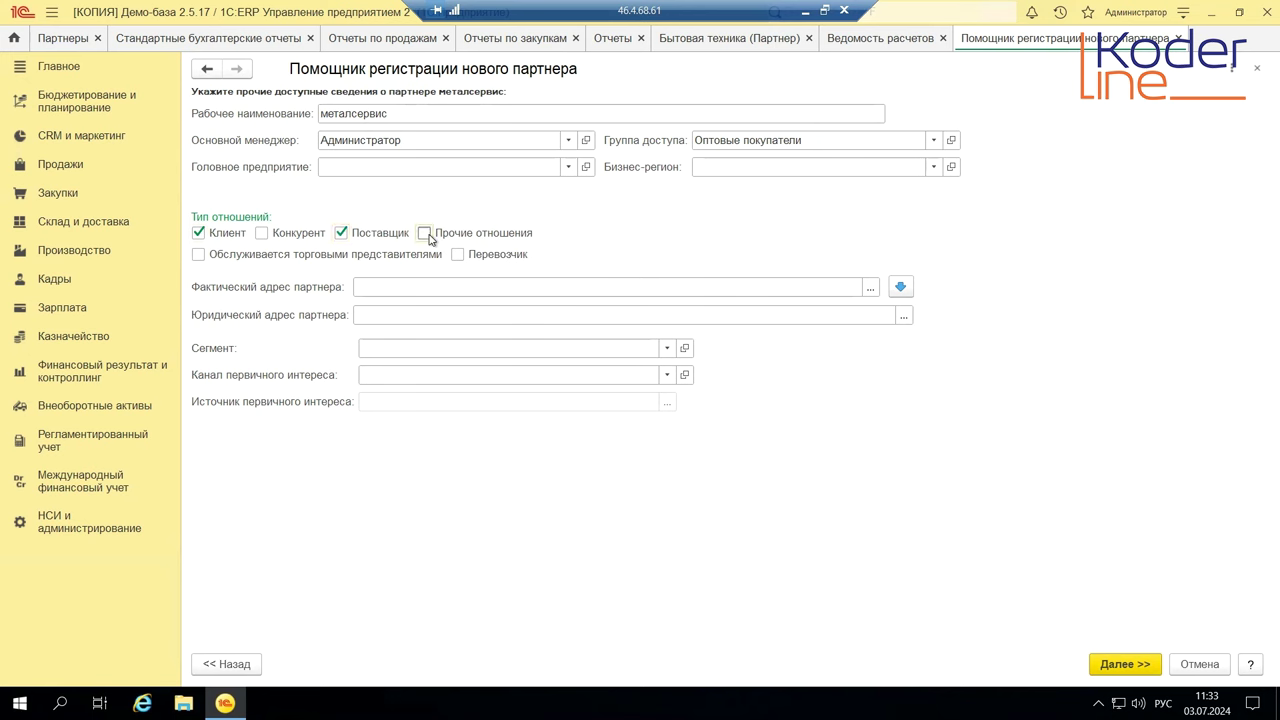
pyautogui.click(426, 234)
# Examine the partner's Фактический адрес form and its country classifier, without saving any address changes
pyautogui.click(431, 313)
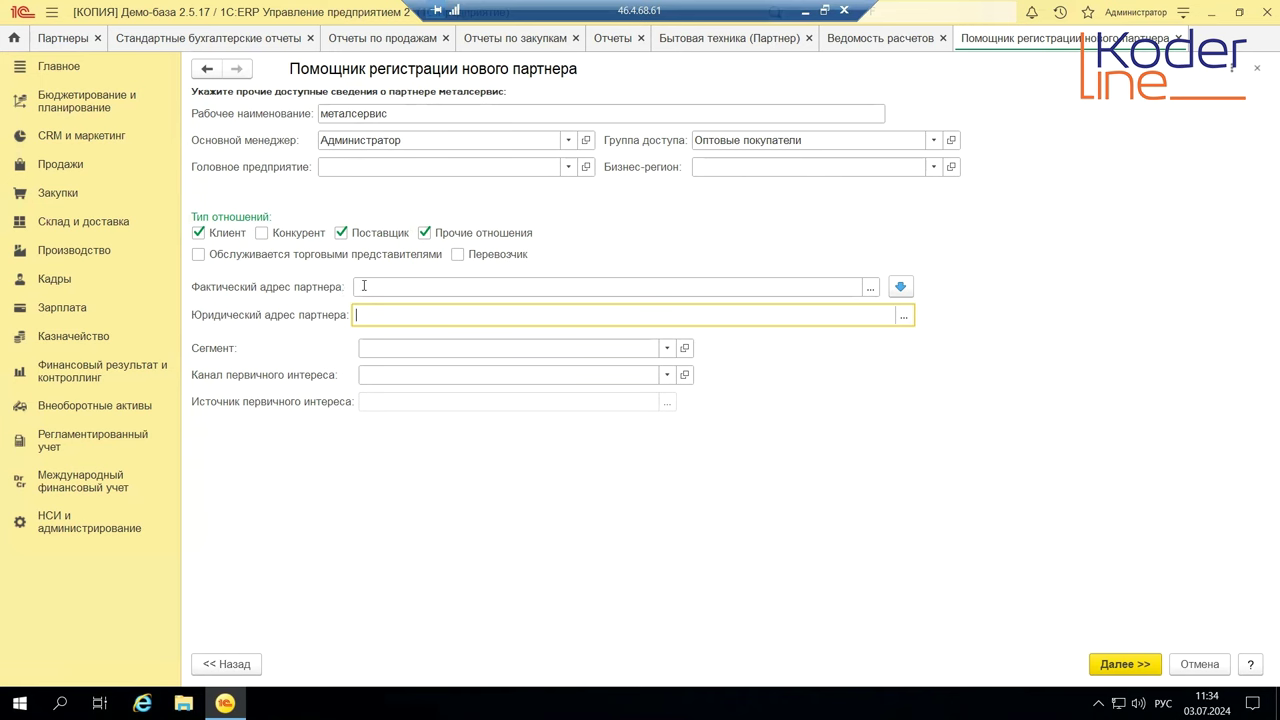
pyautogui.click(871, 288)
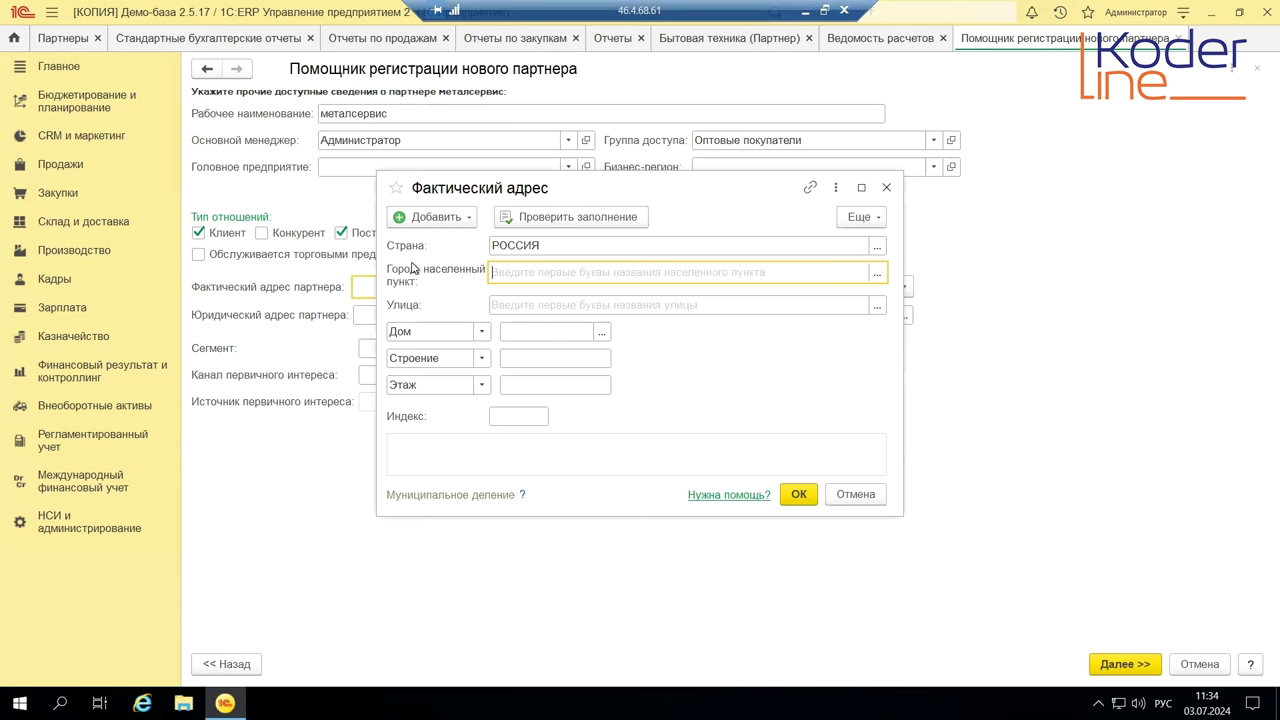
pyautogui.moveTo(744, 197); pyautogui.dragTo(771, 316)
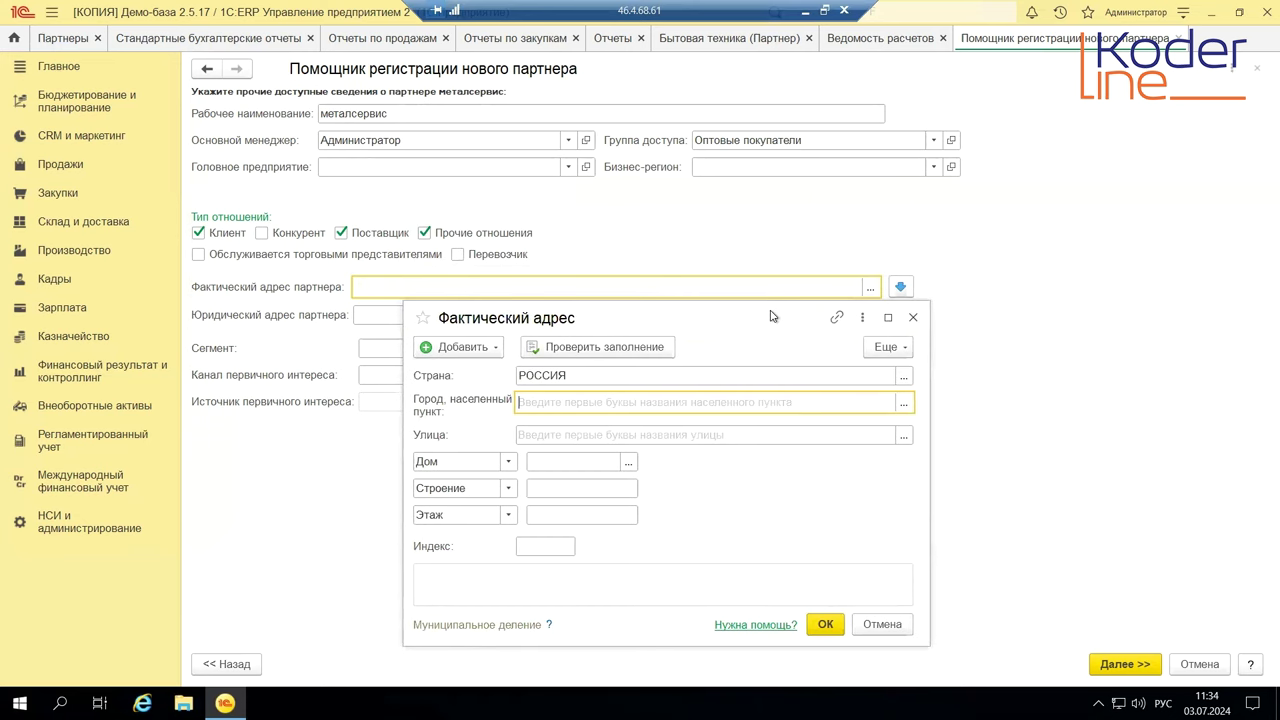
pyautogui.moveTo(771, 316); pyautogui.dragTo(789, 210)
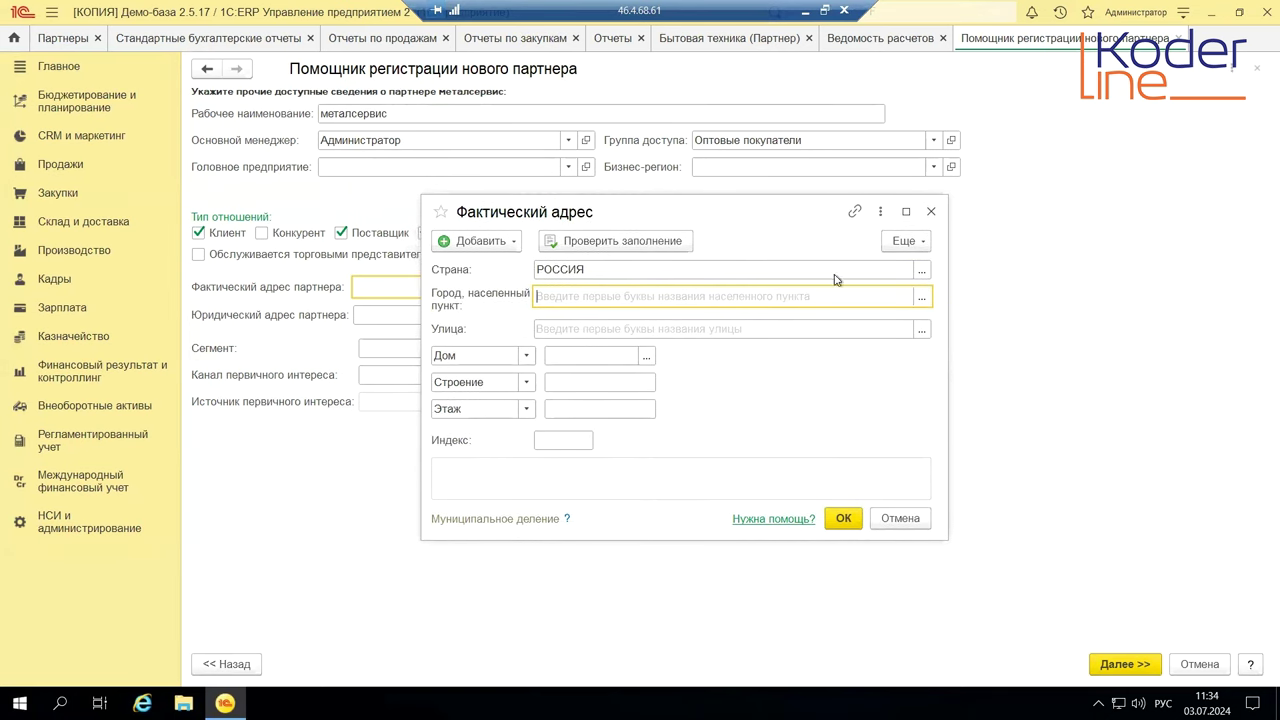
pyautogui.click(921, 269)
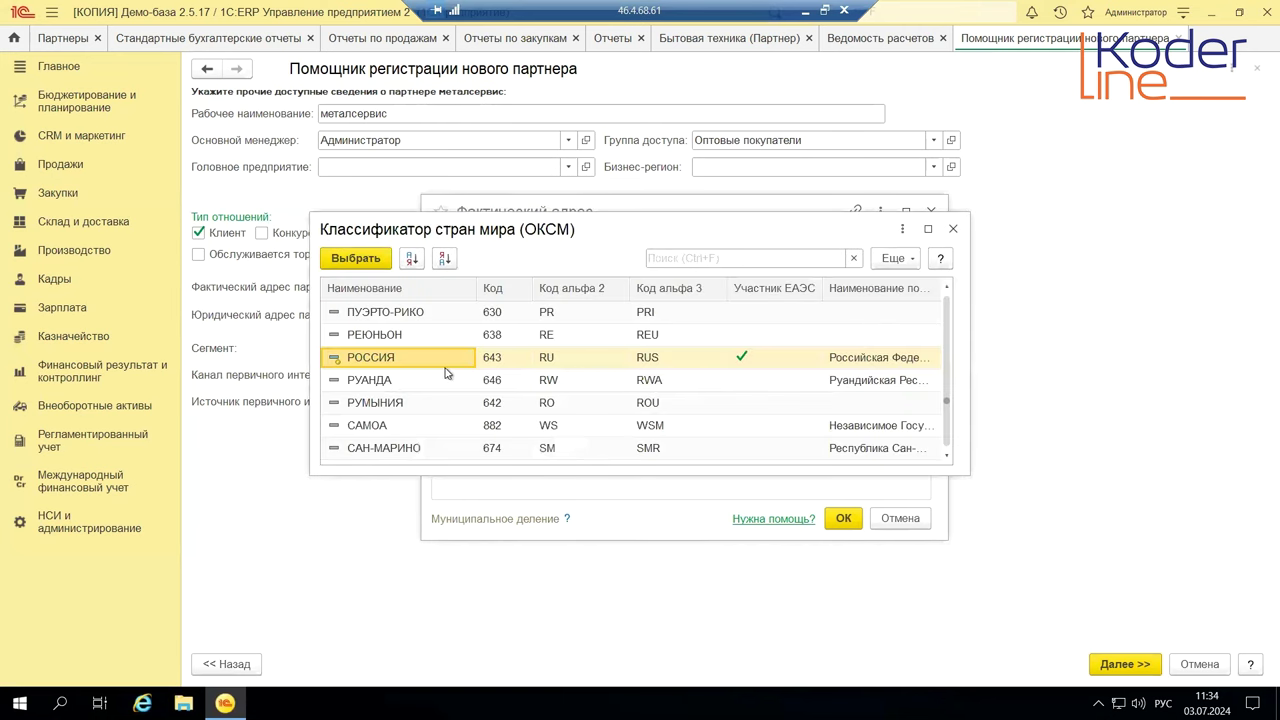
pyautogui.doubleClick(380, 362)
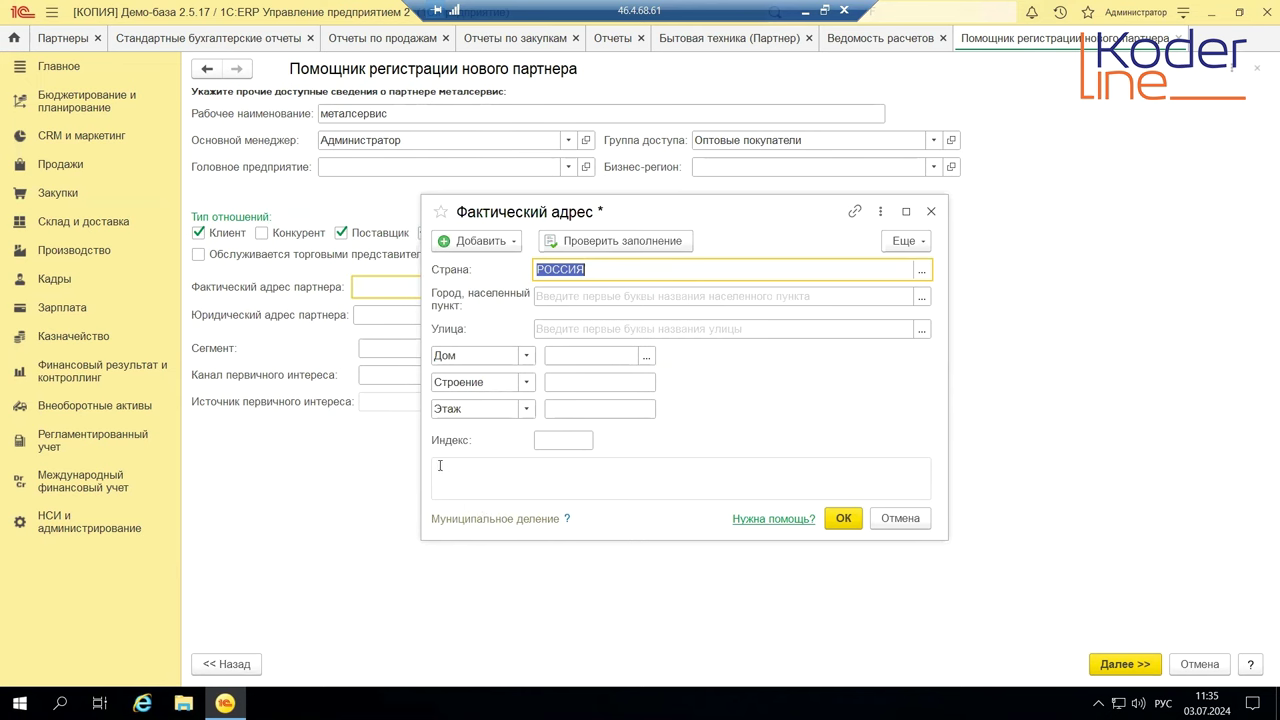
pyautogui.click(930, 216)
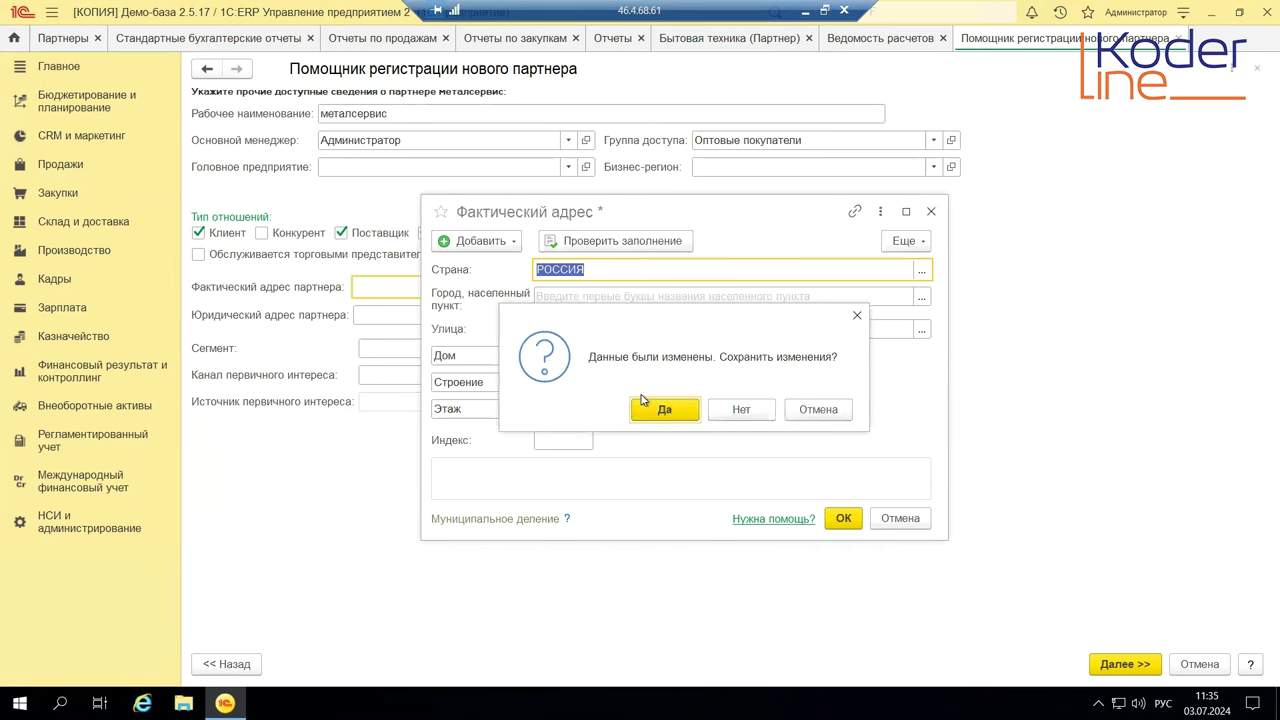
pyautogui.click(748, 412)
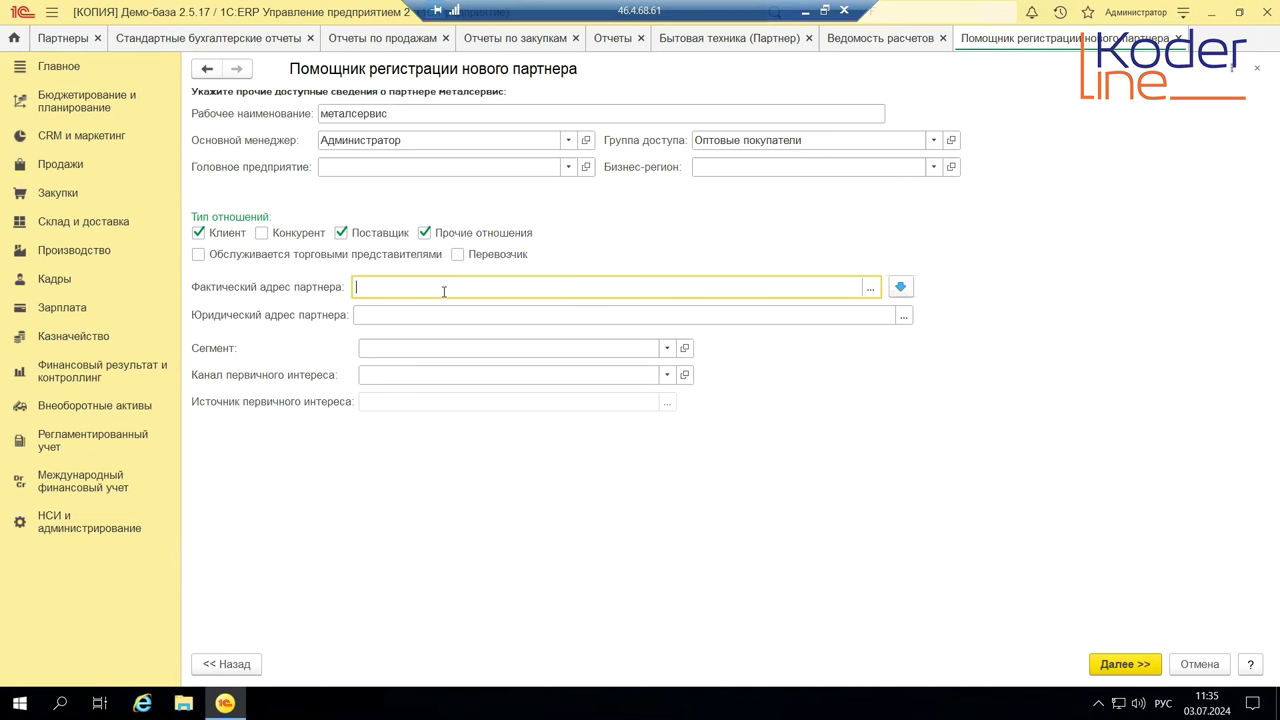
# Continue to the additional attributes and set Макрорегион to Восточный кластер
pyautogui.click(1135, 666)
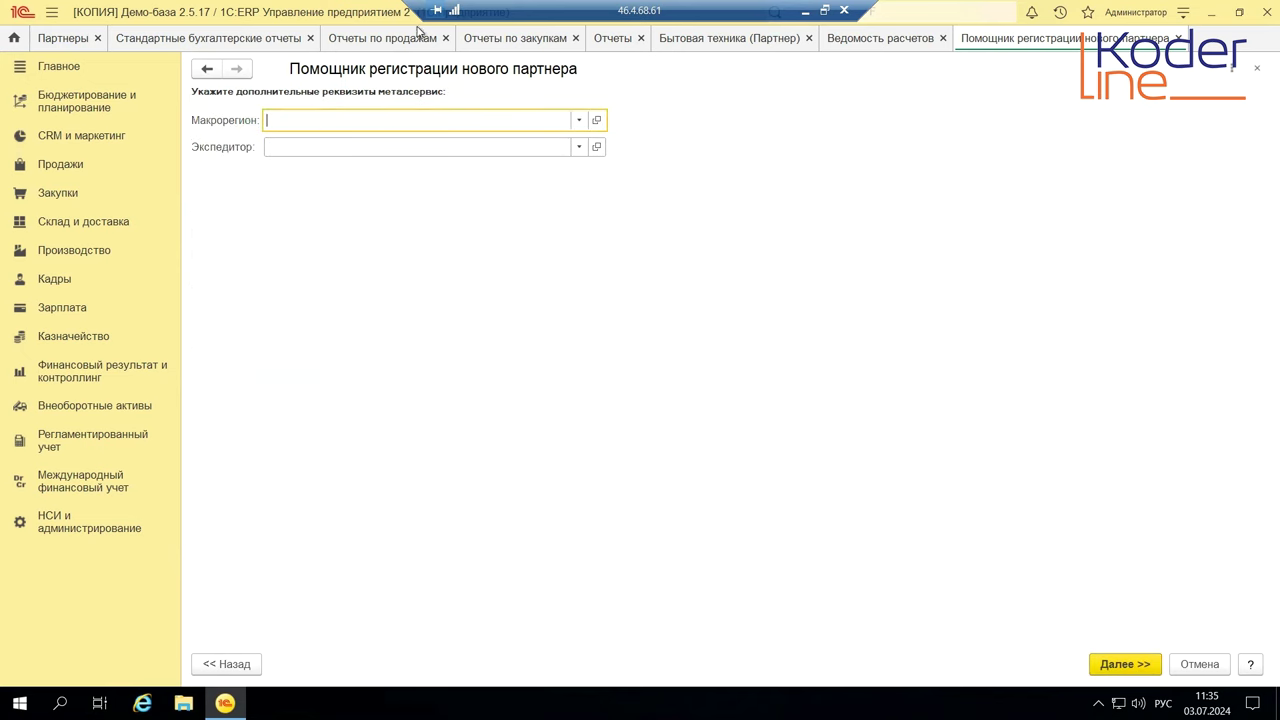
pyautogui.click(583, 126)
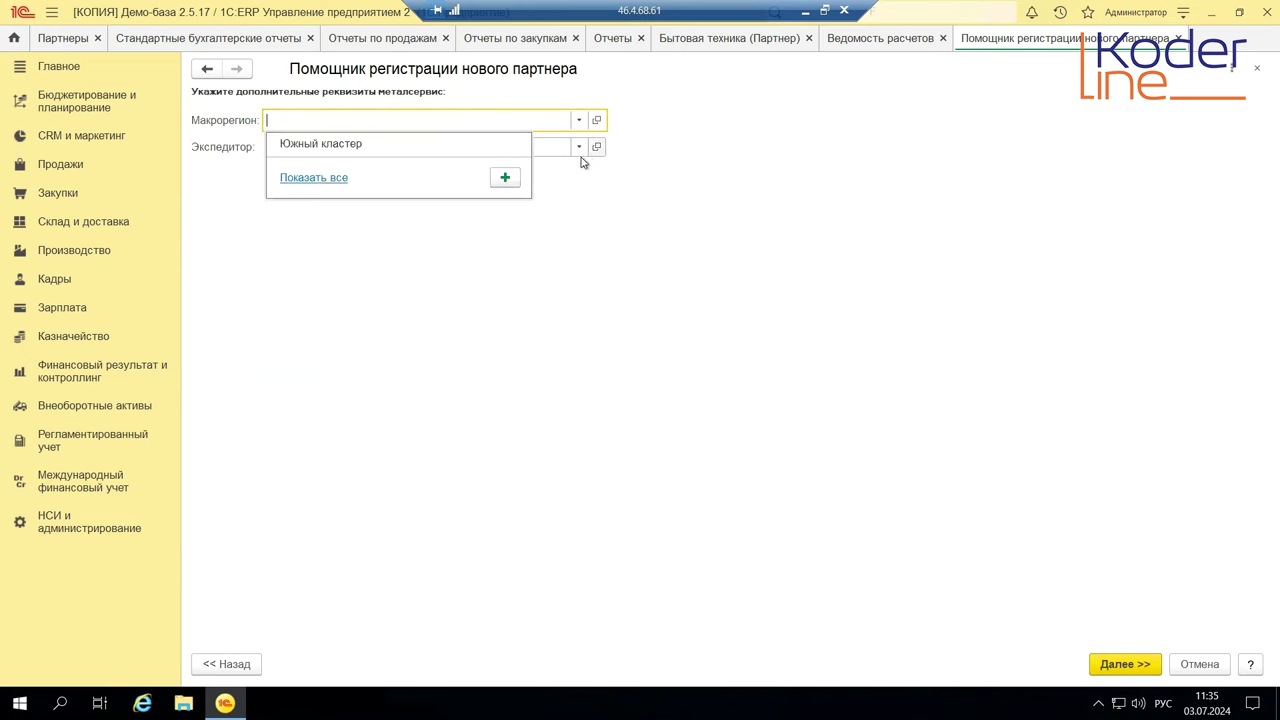
pyautogui.click(341, 182)
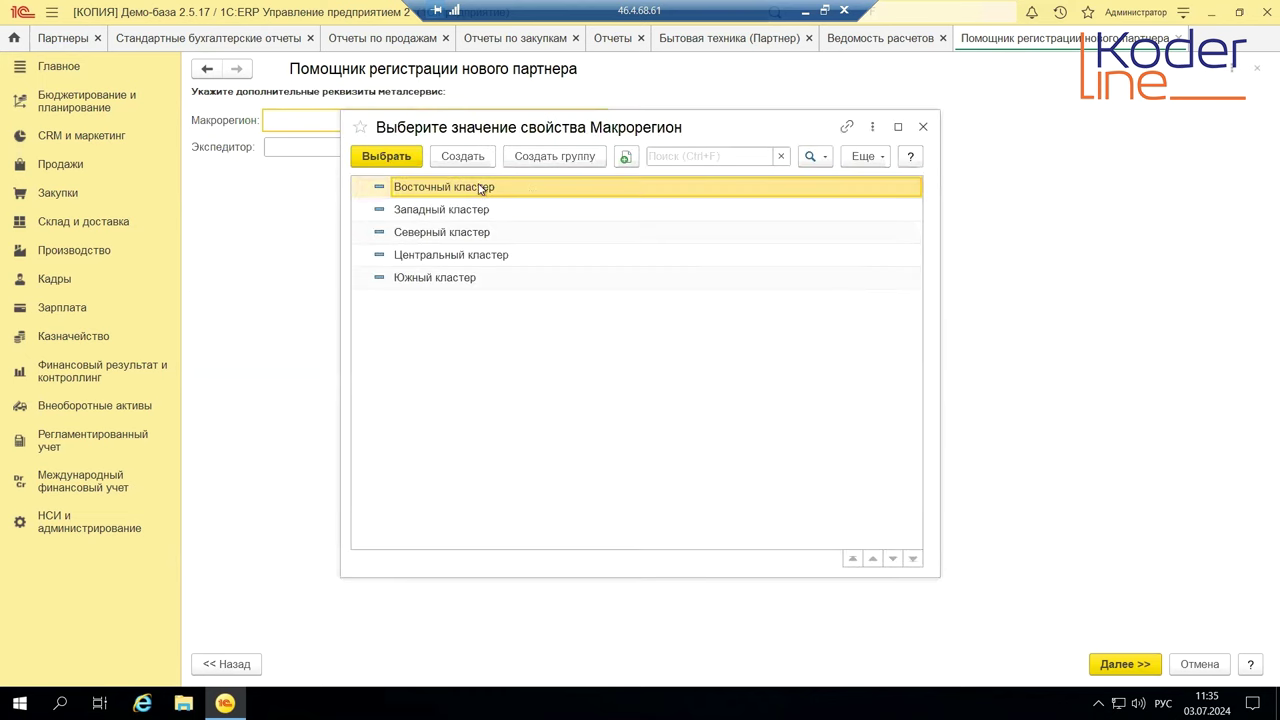
pyautogui.click(383, 163)
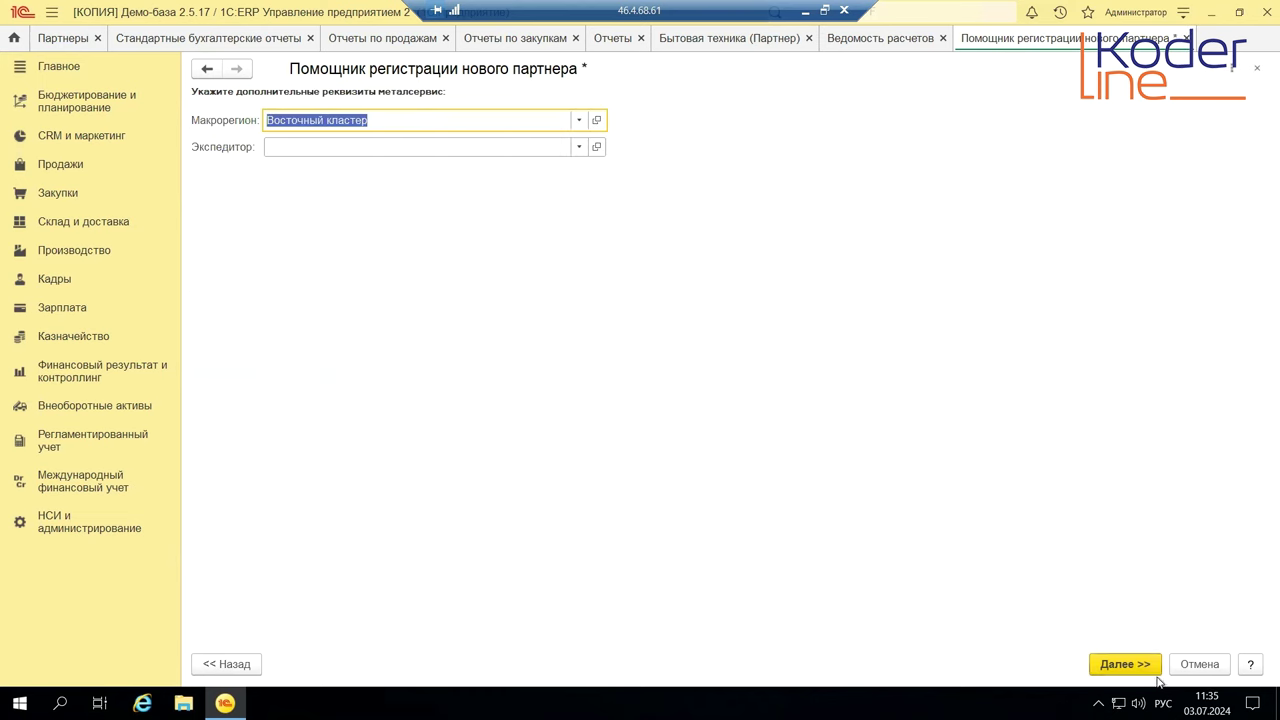
# Leave the bank account details unspecified and create the partner металсервис from the assistant's final review page
pyautogui.click(1124, 664)
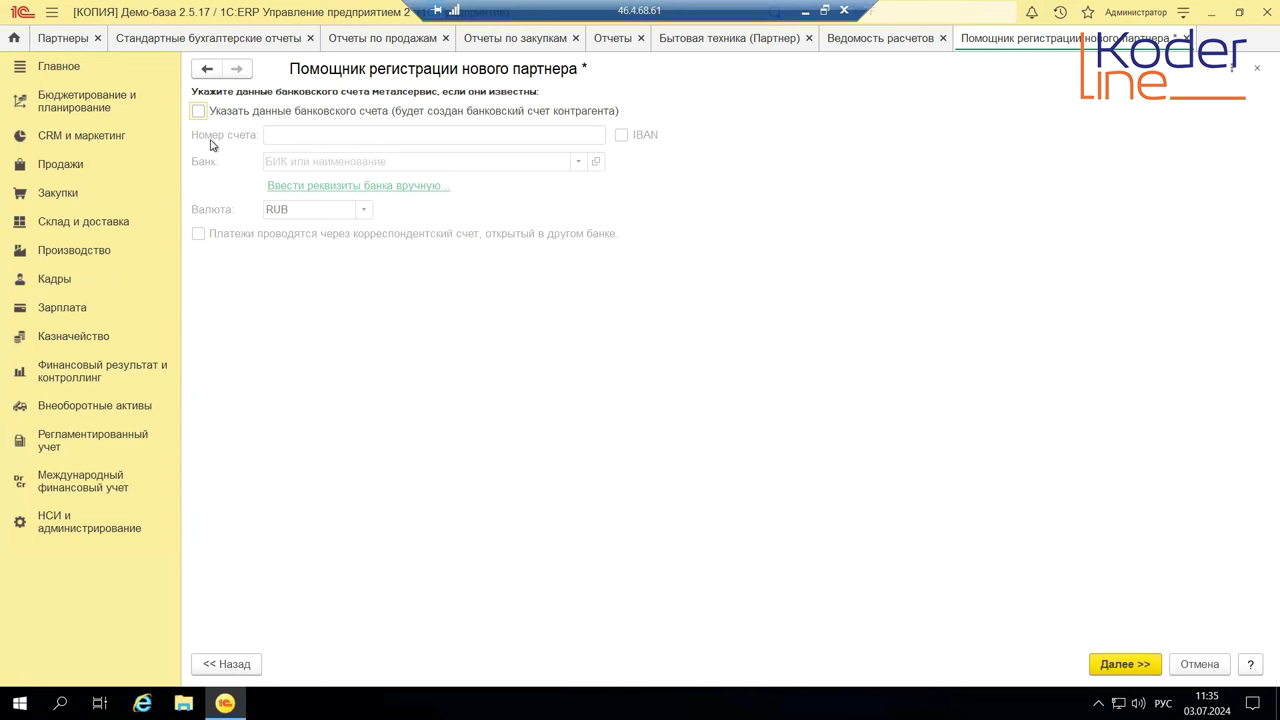
pyautogui.click(198, 112)
pyautogui.click(199, 113)
pyautogui.click(1131, 666)
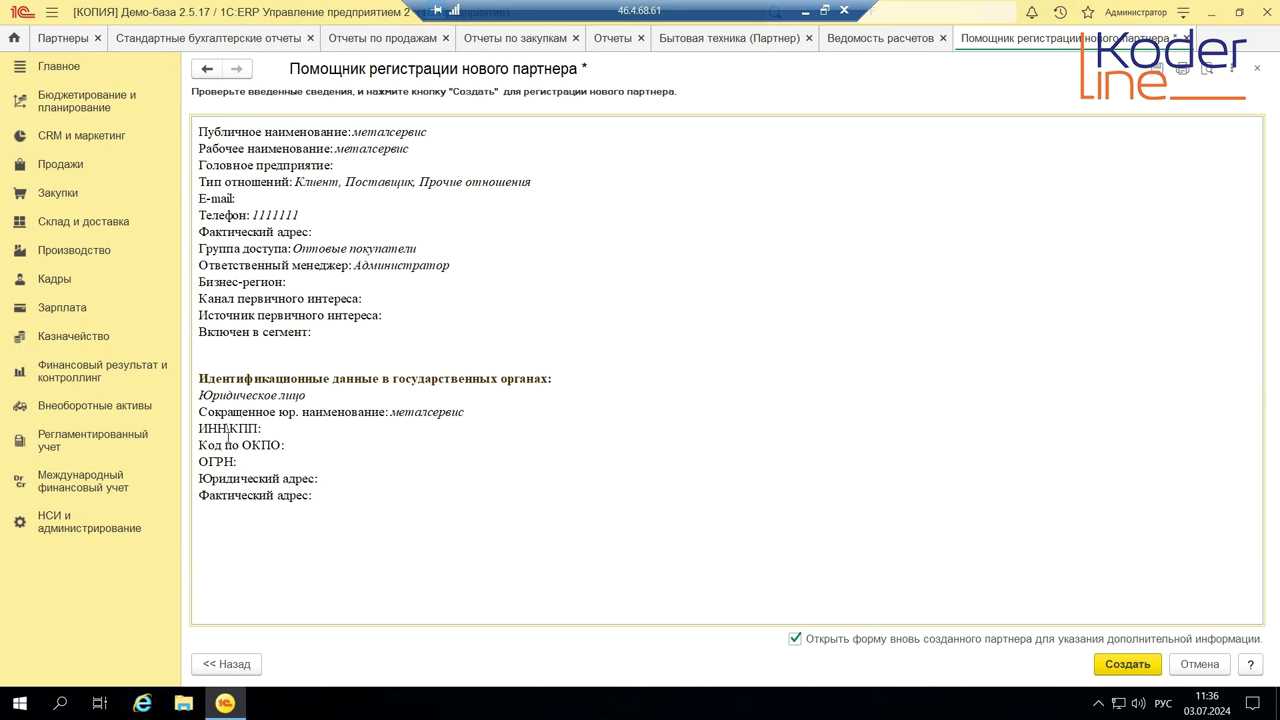
pyautogui.click(1102, 672)
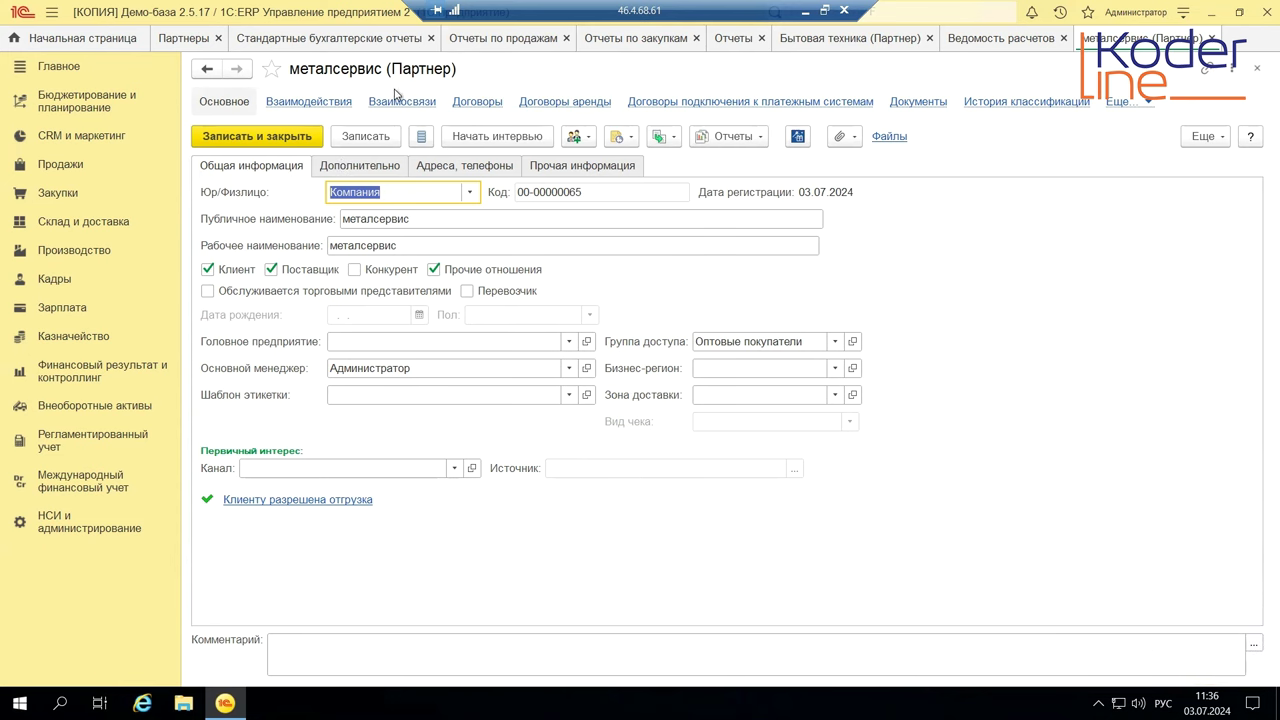
# Review the additional linked sections of the металсервис card and switch to slide 6 of the PowerPoint presentation
pyautogui.click(1120, 102)
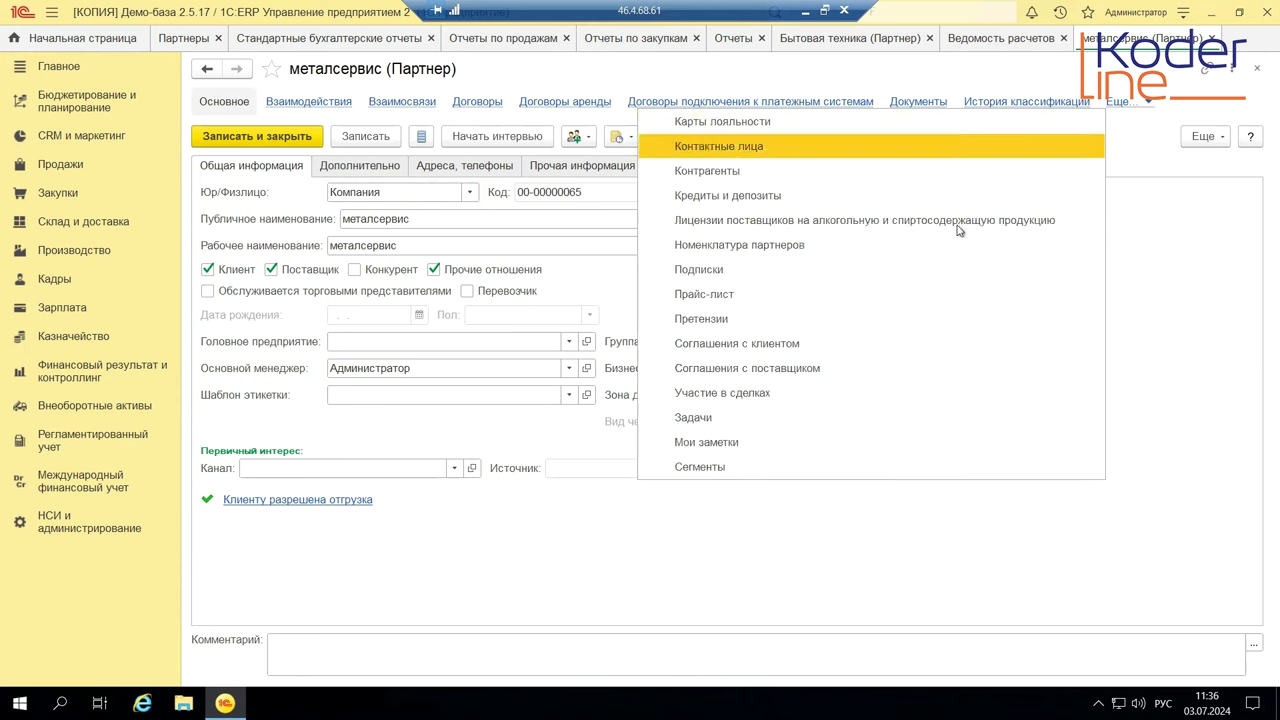
pyautogui.click(1229, 330)
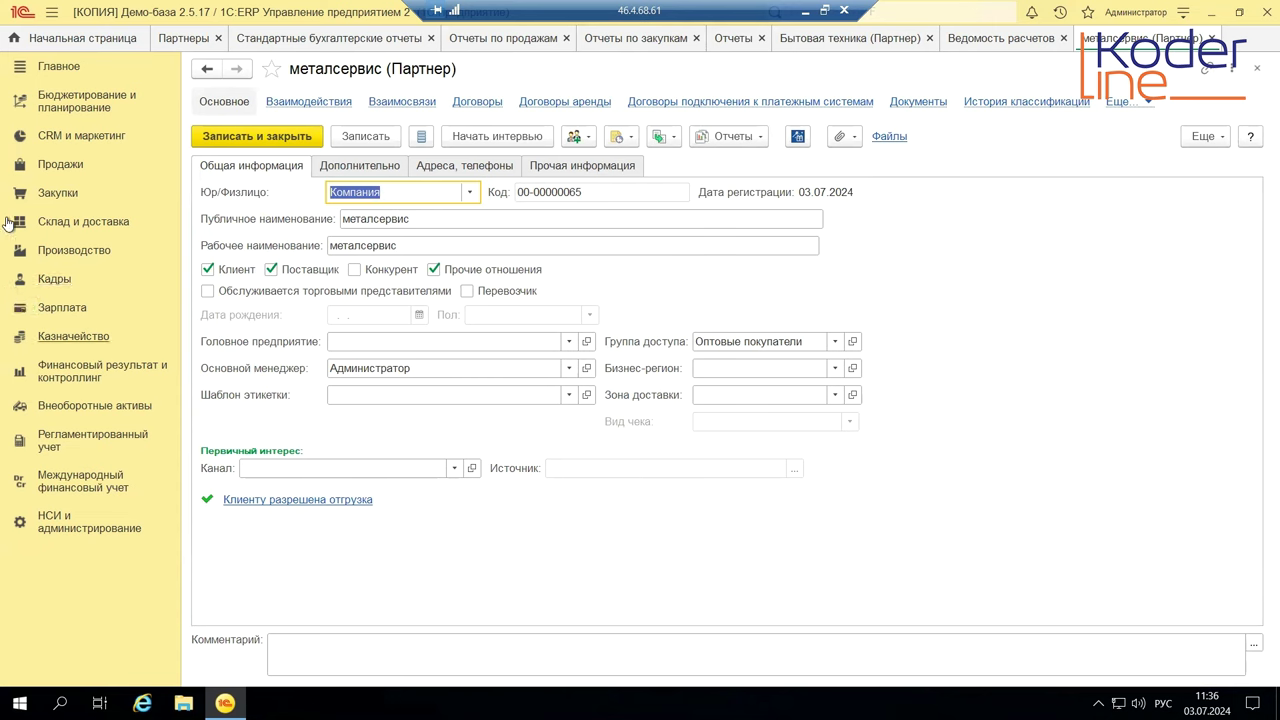
pyautogui.click(807, 11)
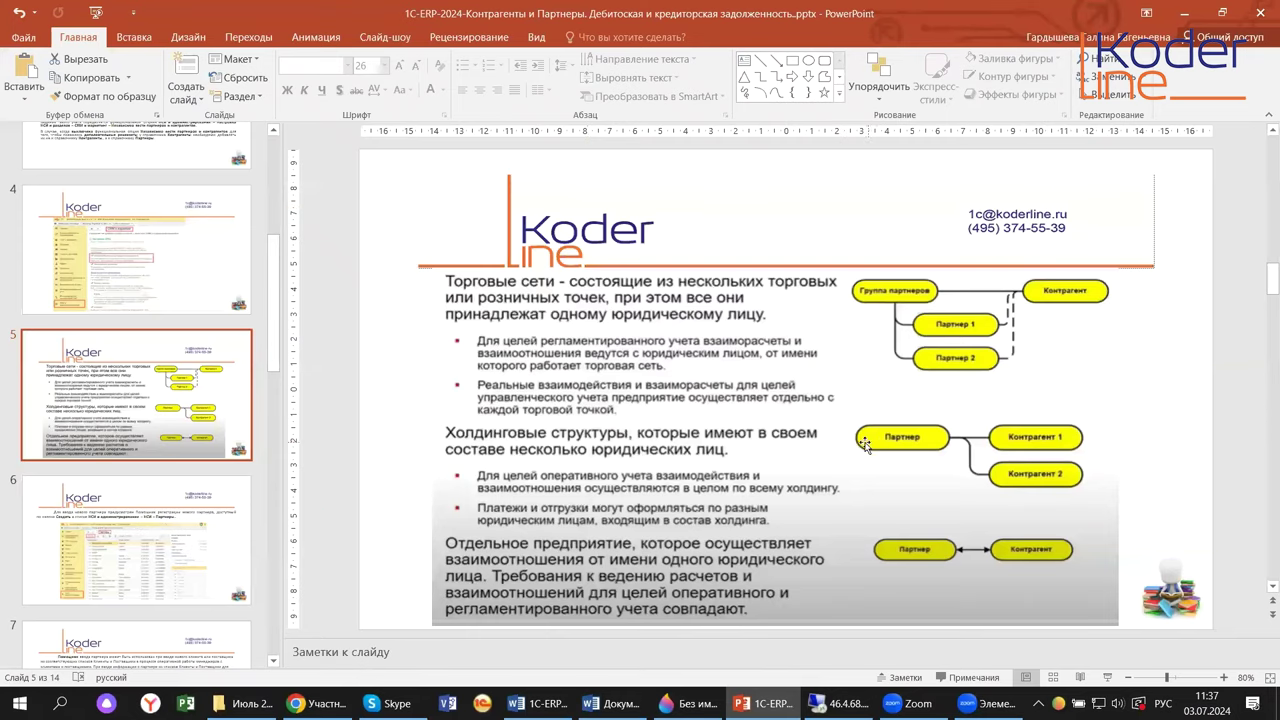
pyautogui.click(164, 566)
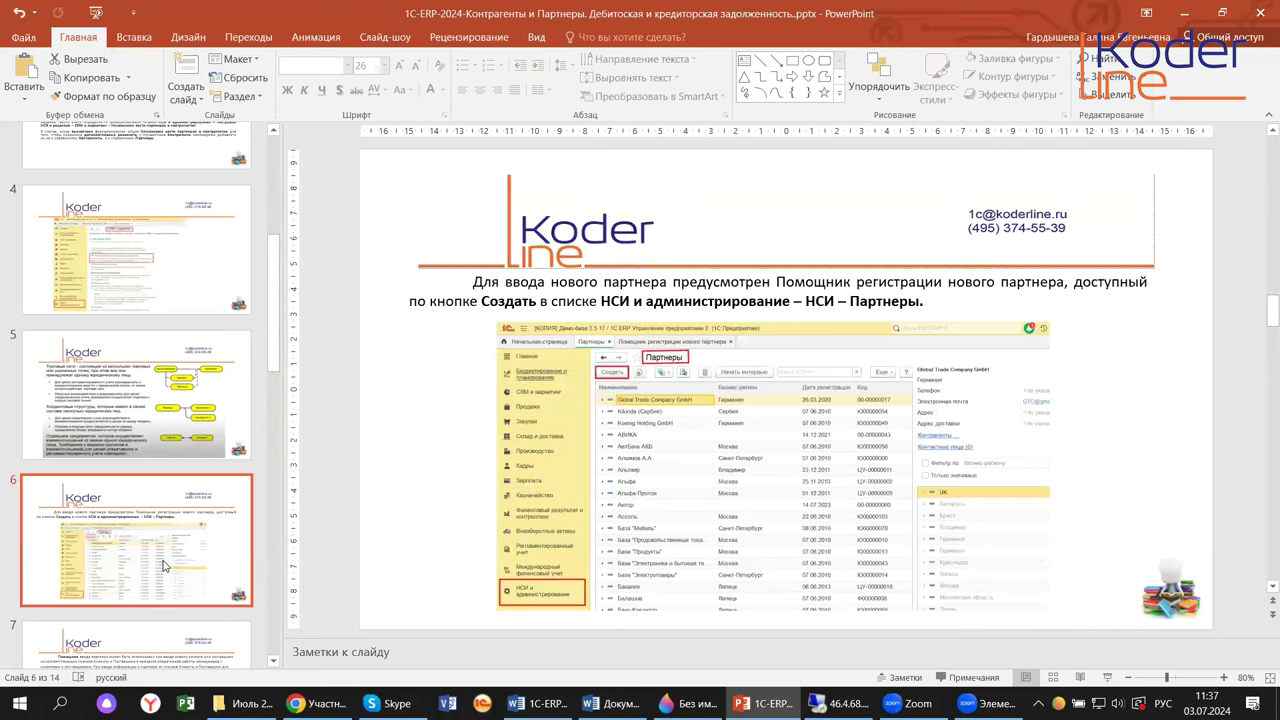
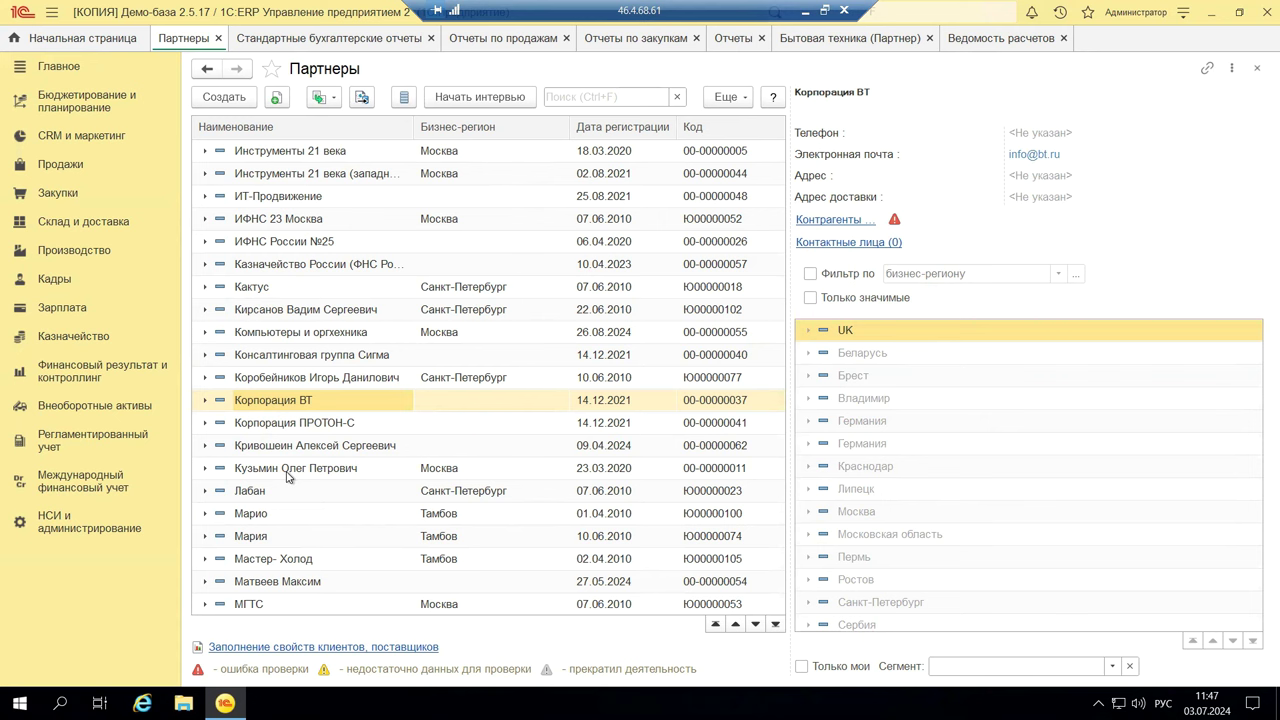
# Find Корпорация ПРОТОН-С in the partners list and open its card
pyautogui.click(280, 537)
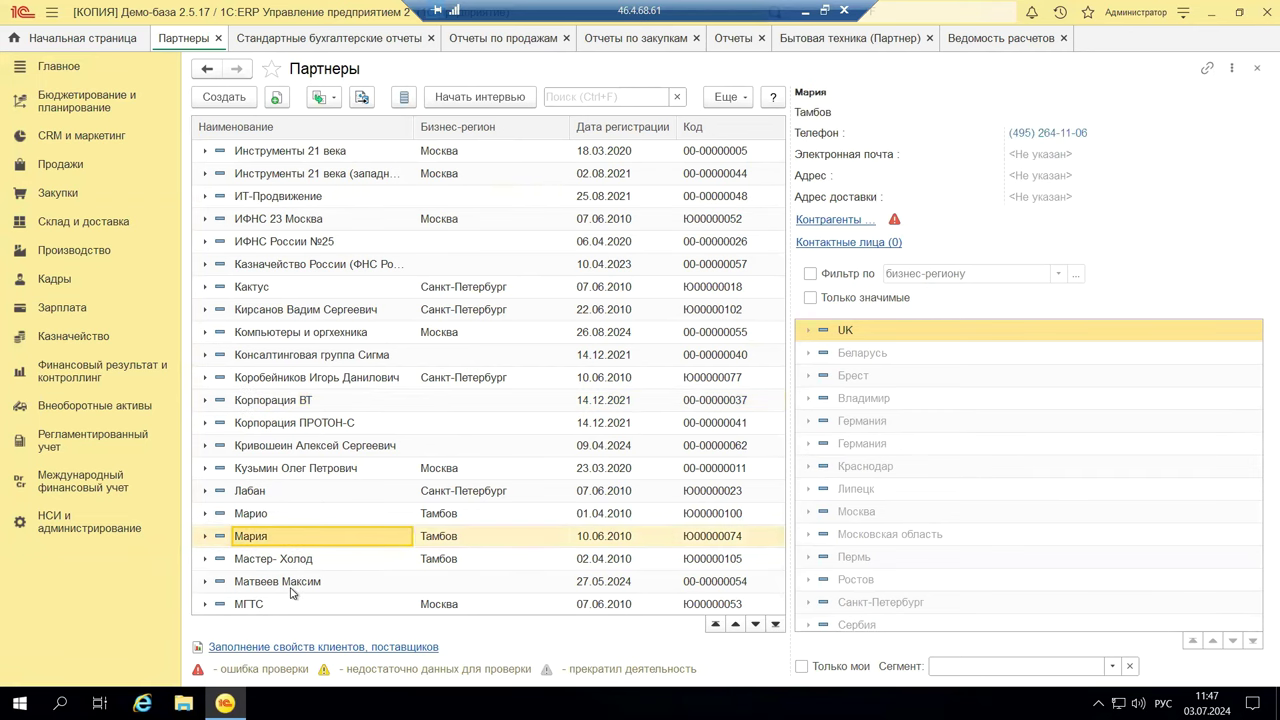
pyautogui.scroll(3, 305, 570)
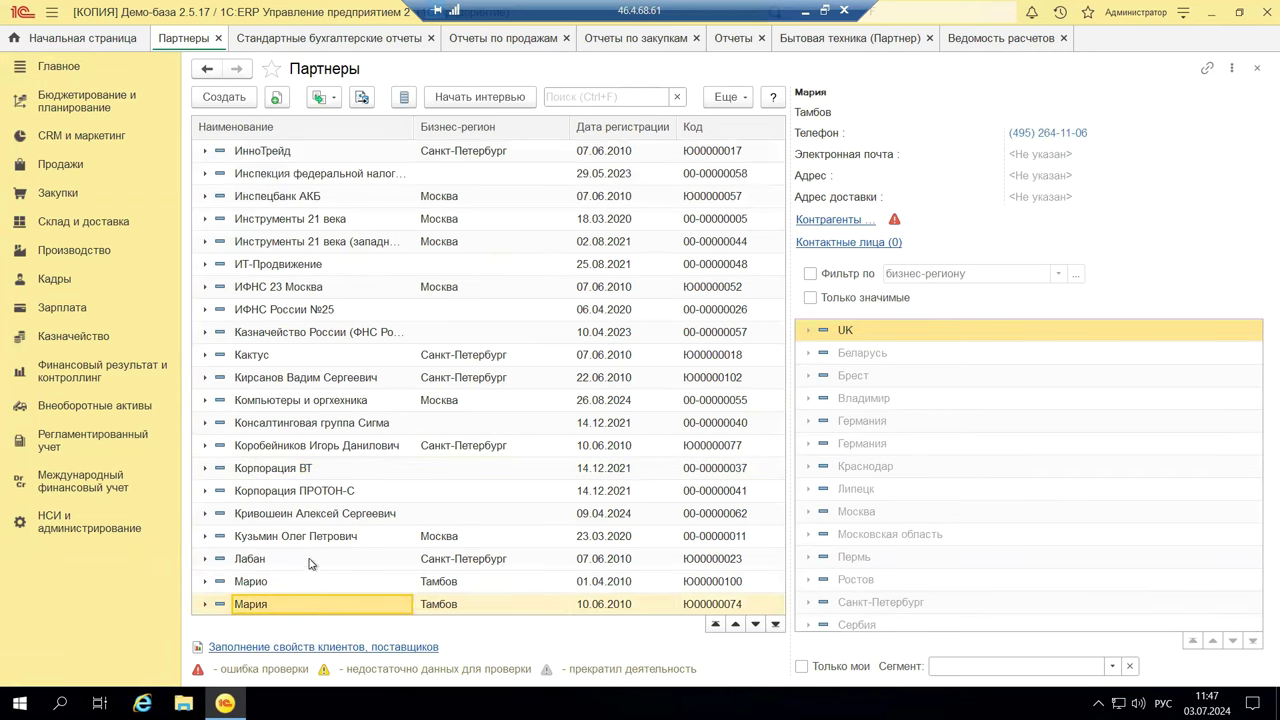
pyautogui.doubleClick(337, 494)
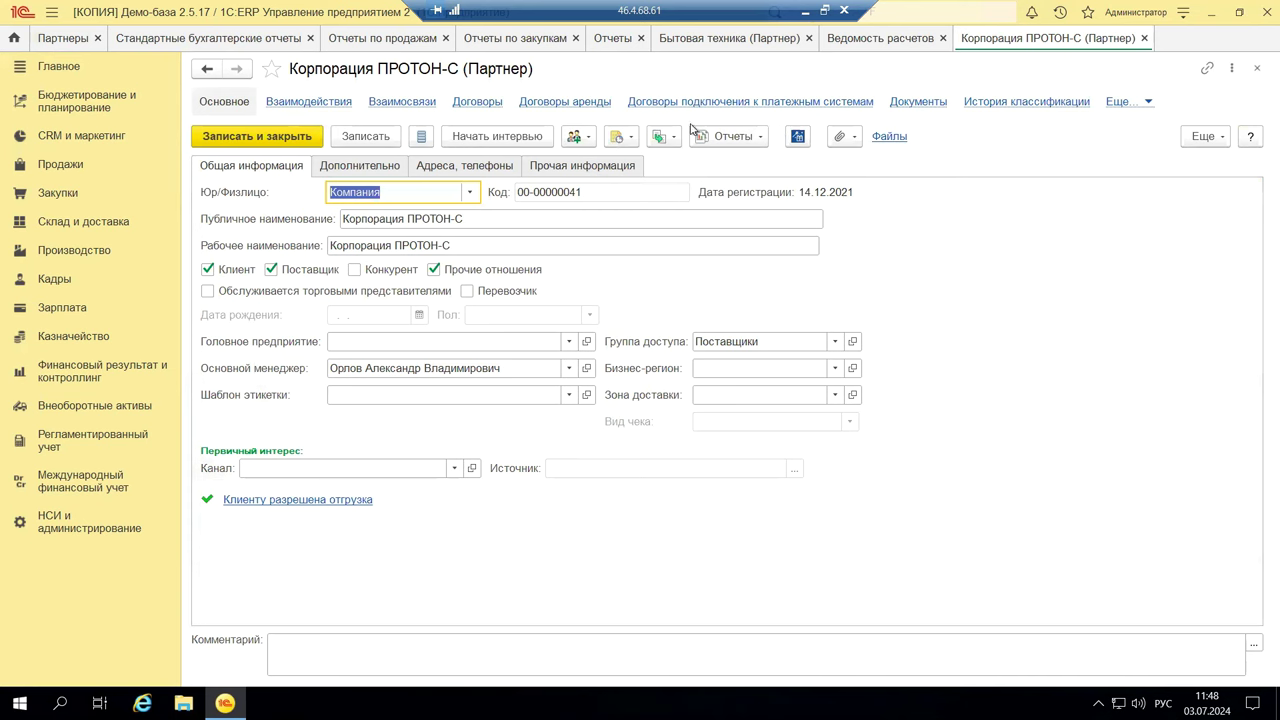
# Generate the Досье партнера report for Корпорация ПРОТОН-С, read through its sections and close it
pyautogui.click(761, 141)
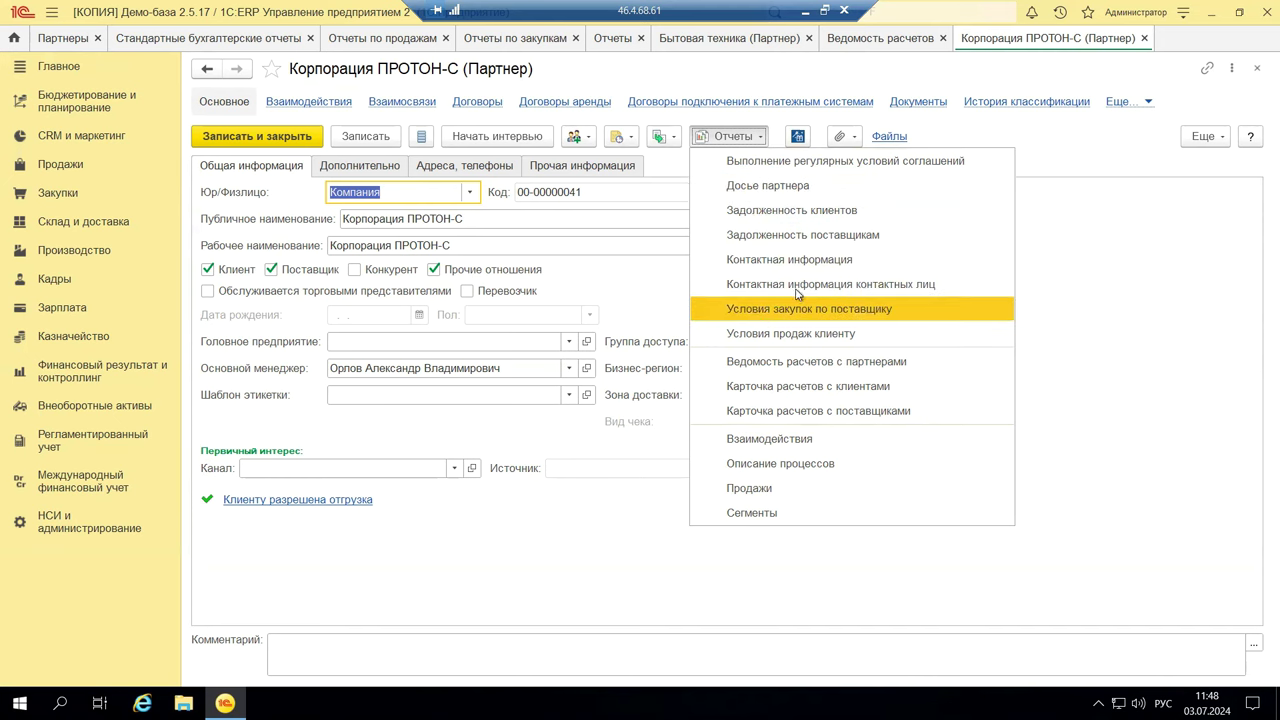
pyautogui.click(769, 187)
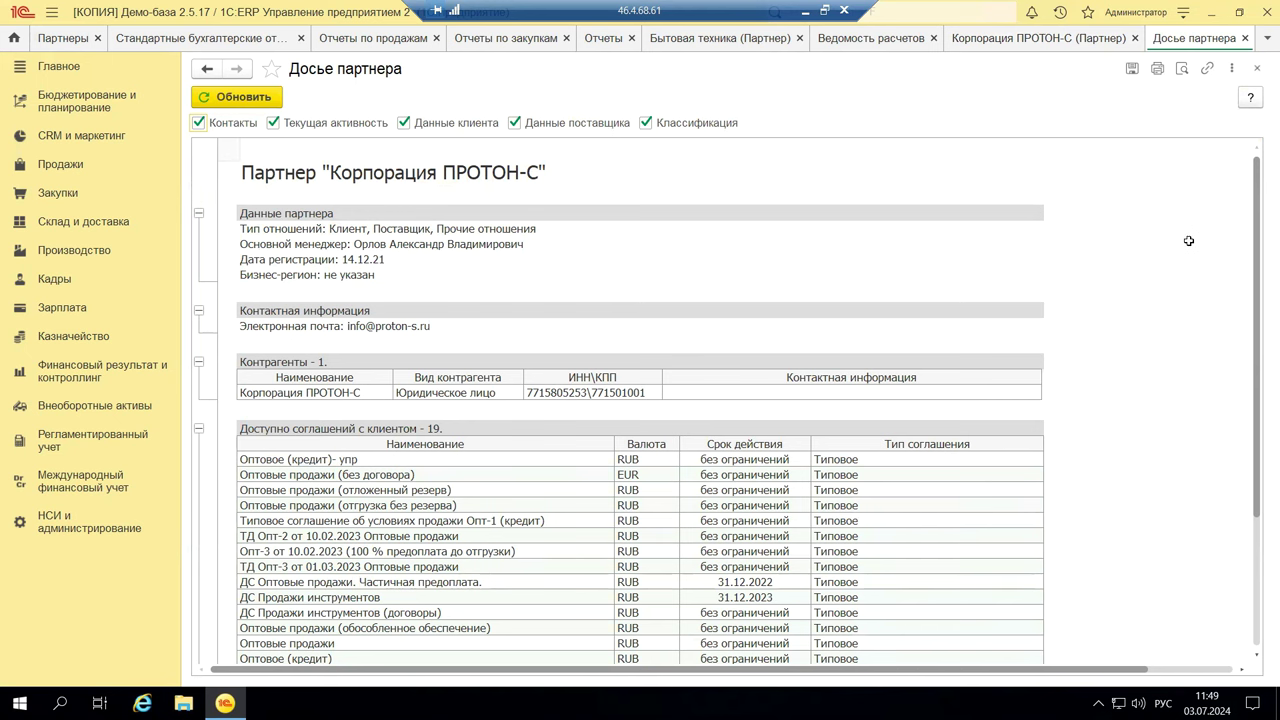
pyautogui.scroll(-4, 1188, 241)
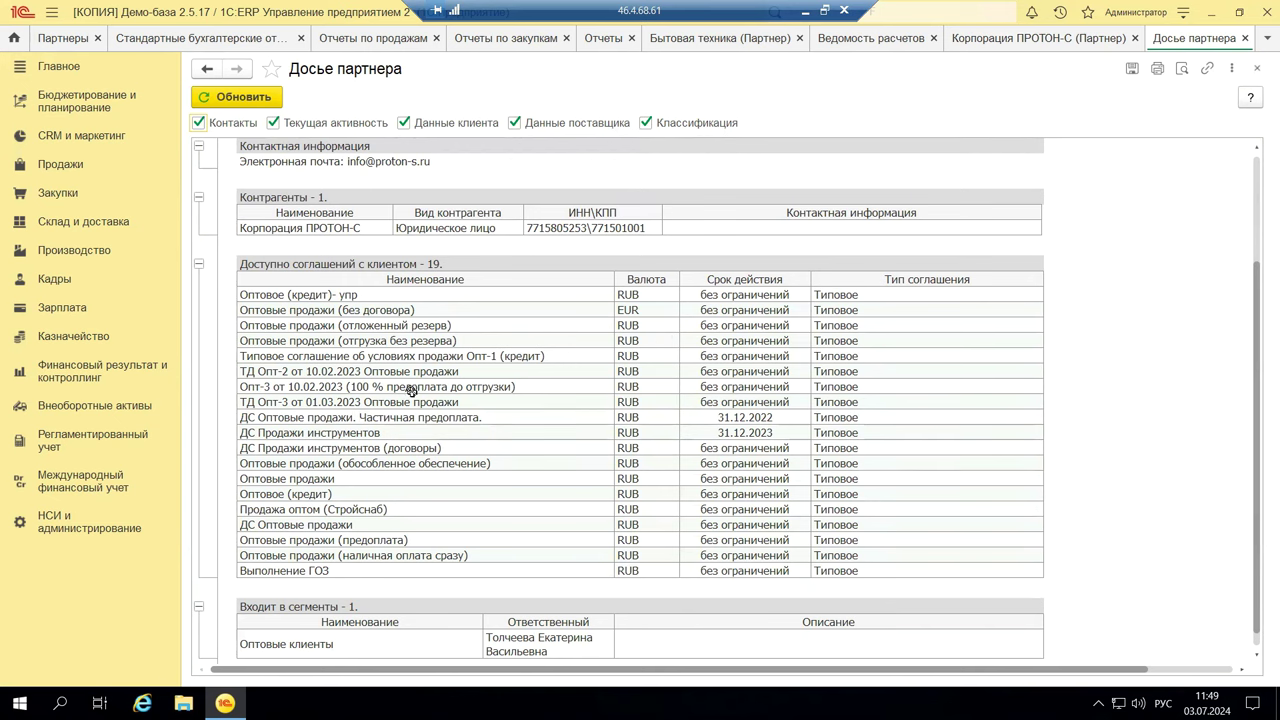
pyautogui.scroll(-4, 470, 505)
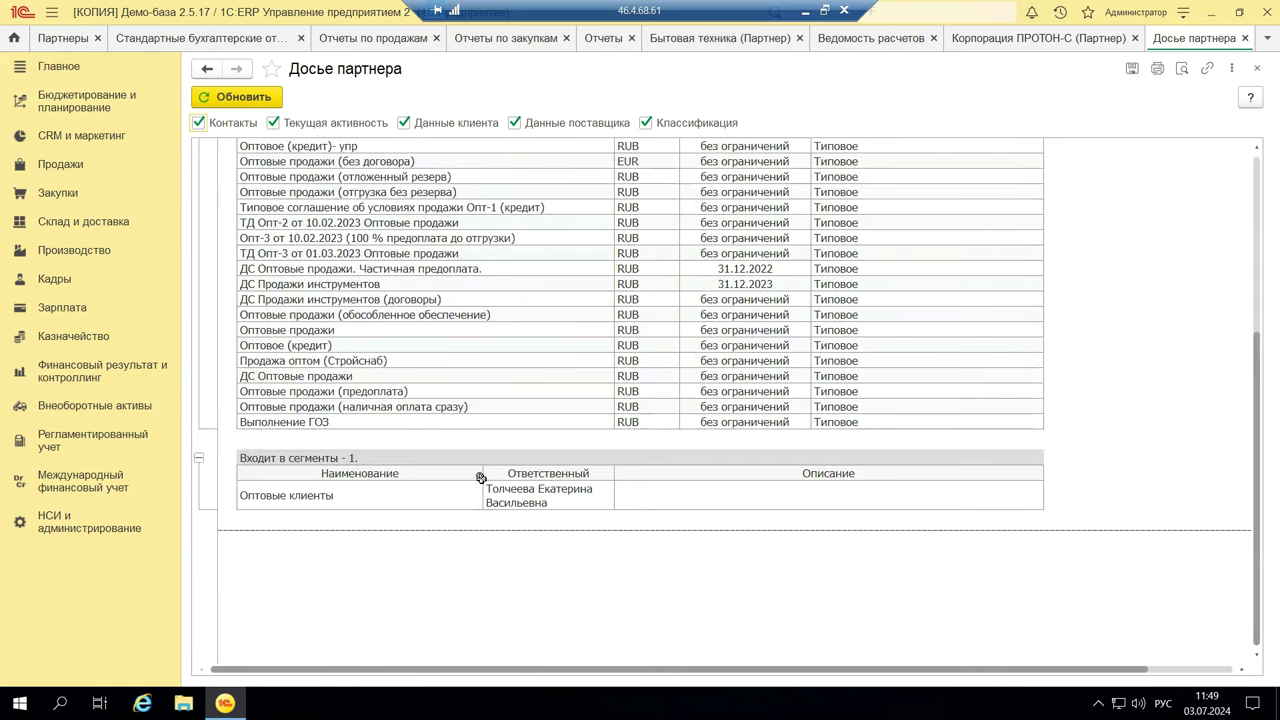
pyautogui.scroll(6, 481, 478)
pyautogui.scroll(2, 486, 466)
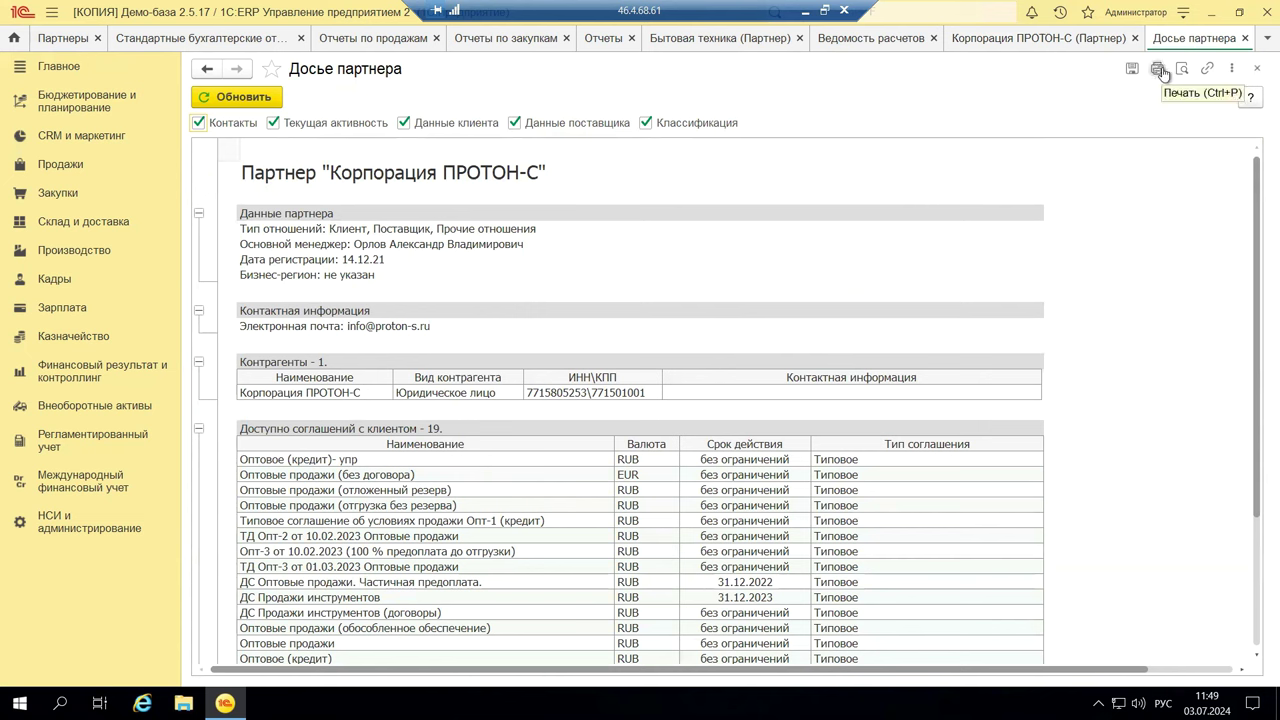
pyautogui.click(1258, 72)
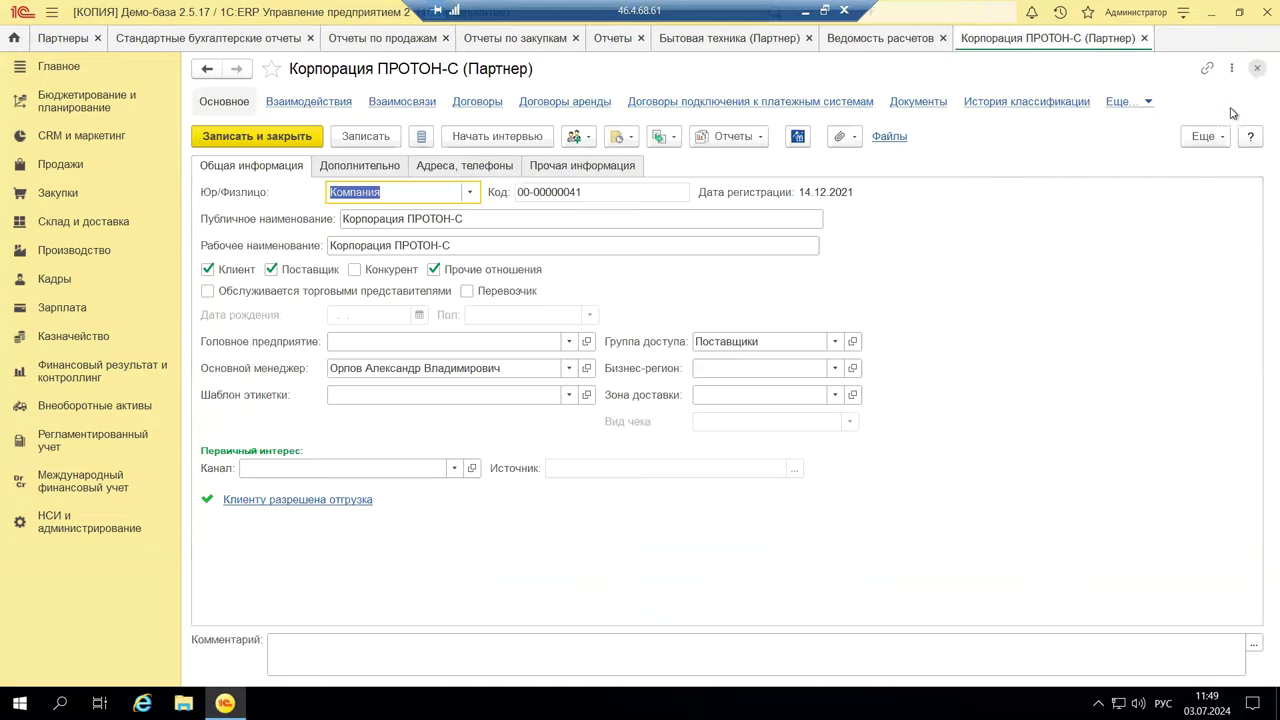
# Review the reports offered for the partner and the Стандартные бухгалтерские отчеты page under Регламентированный учет, closing that page when done
pyautogui.click(741, 140)
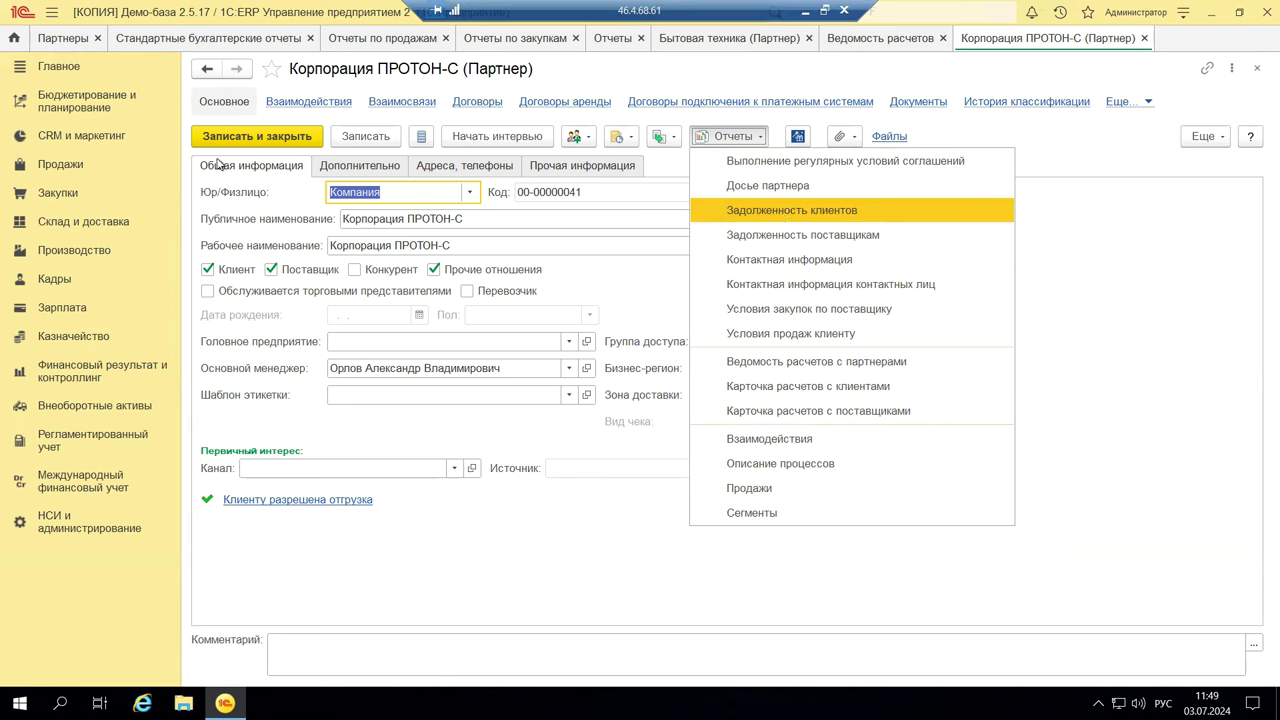
pyautogui.click(53, 443)
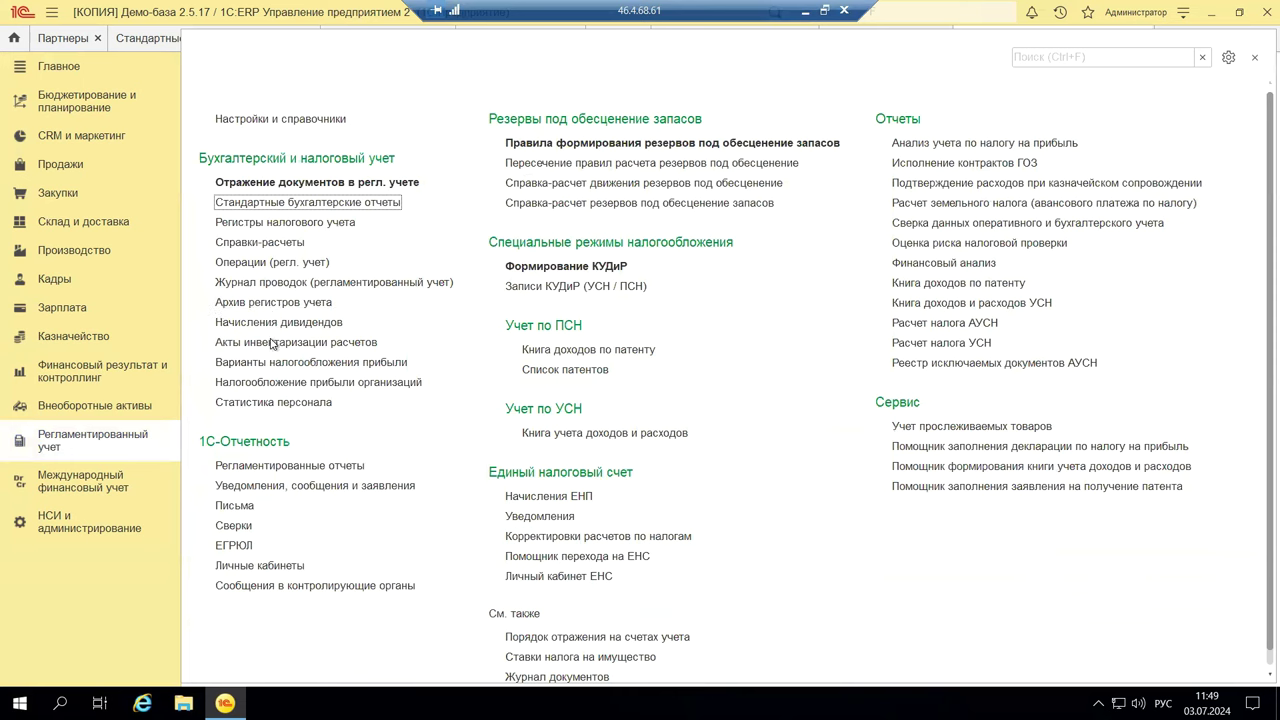
pyautogui.click(327, 203)
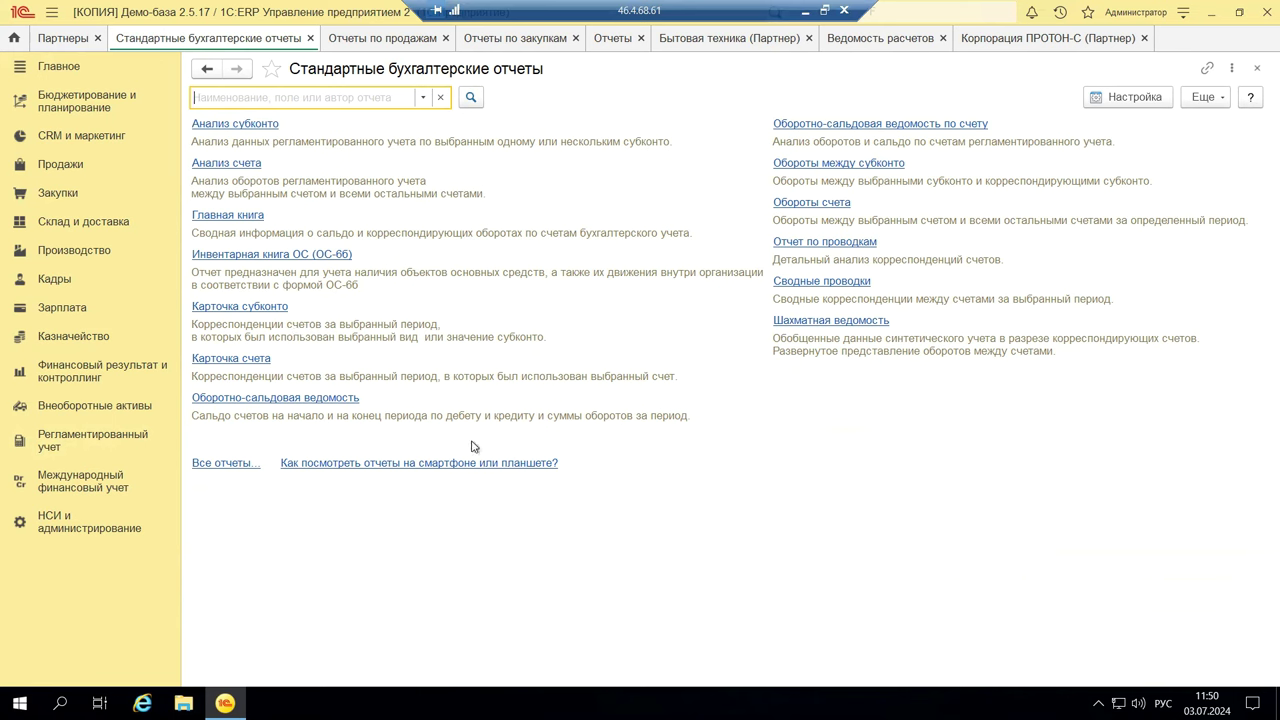
pyautogui.click(1256, 70)
# Open Отчеты по CRM и маркетингу, look through all its report groups and close the page
pyautogui.click(72, 142)
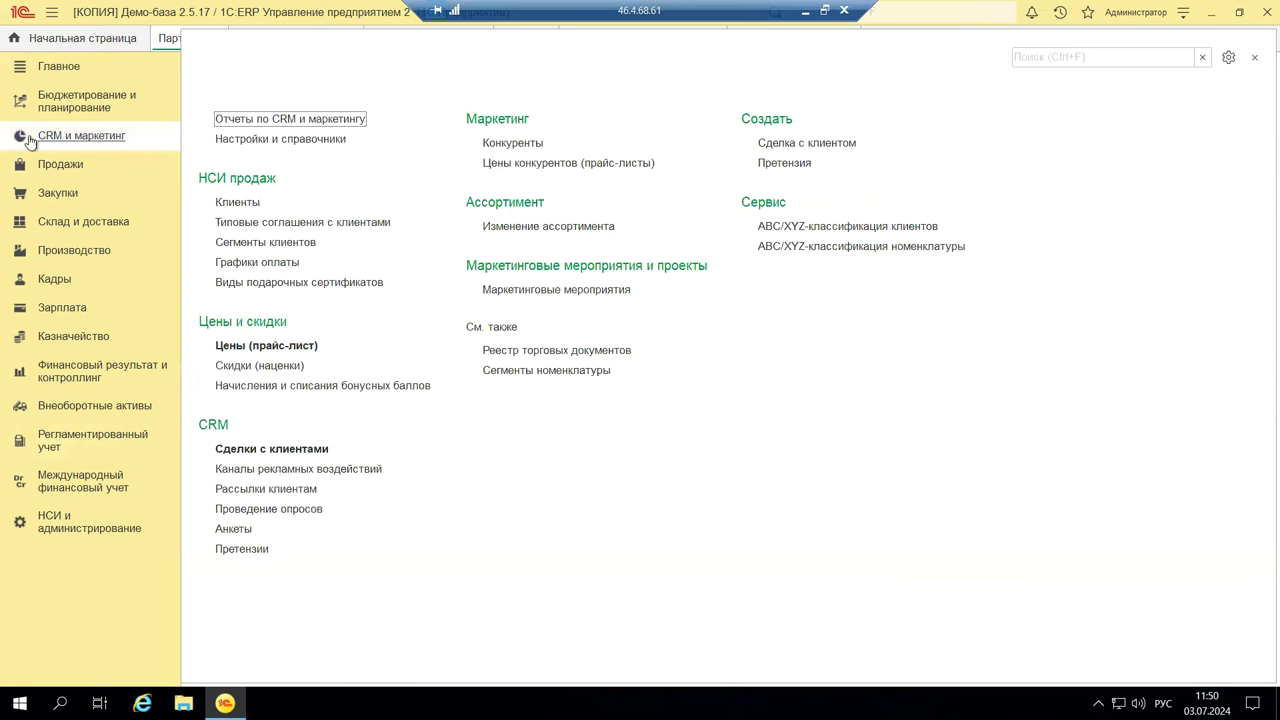
pyautogui.click(260, 127)
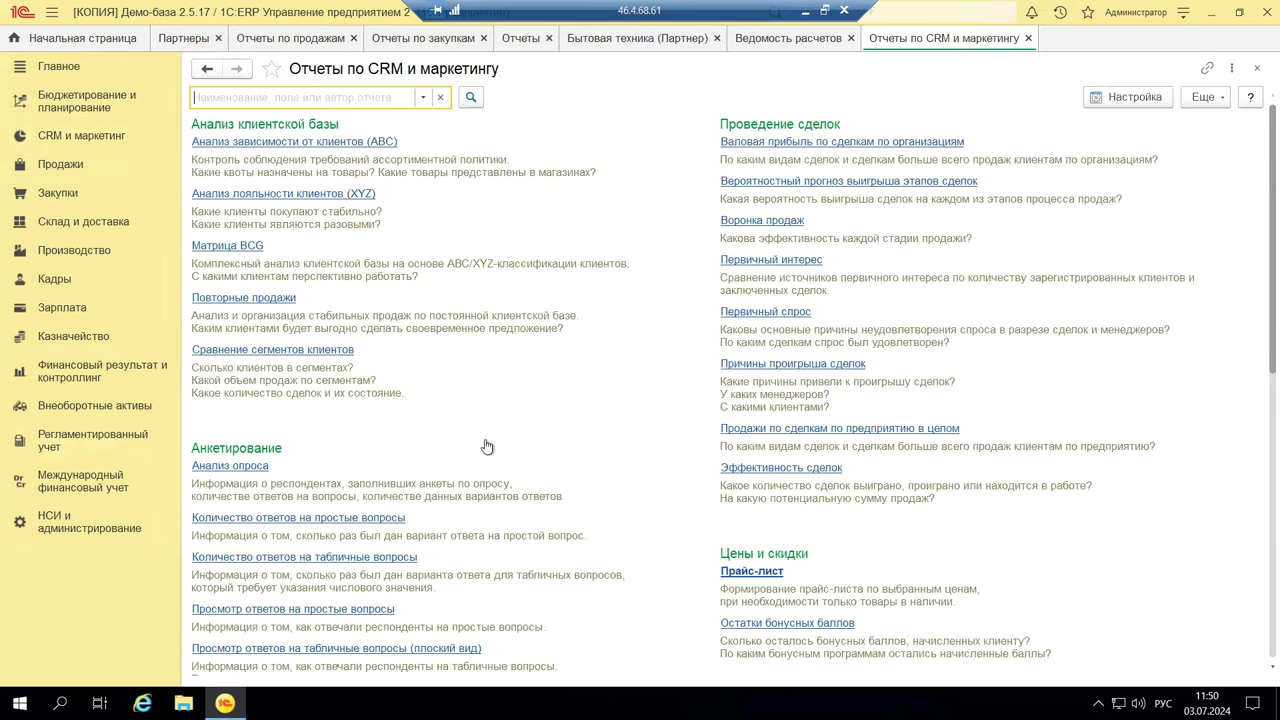
pyautogui.scroll(-3, 615, 392)
pyautogui.scroll(-5, 630, 398)
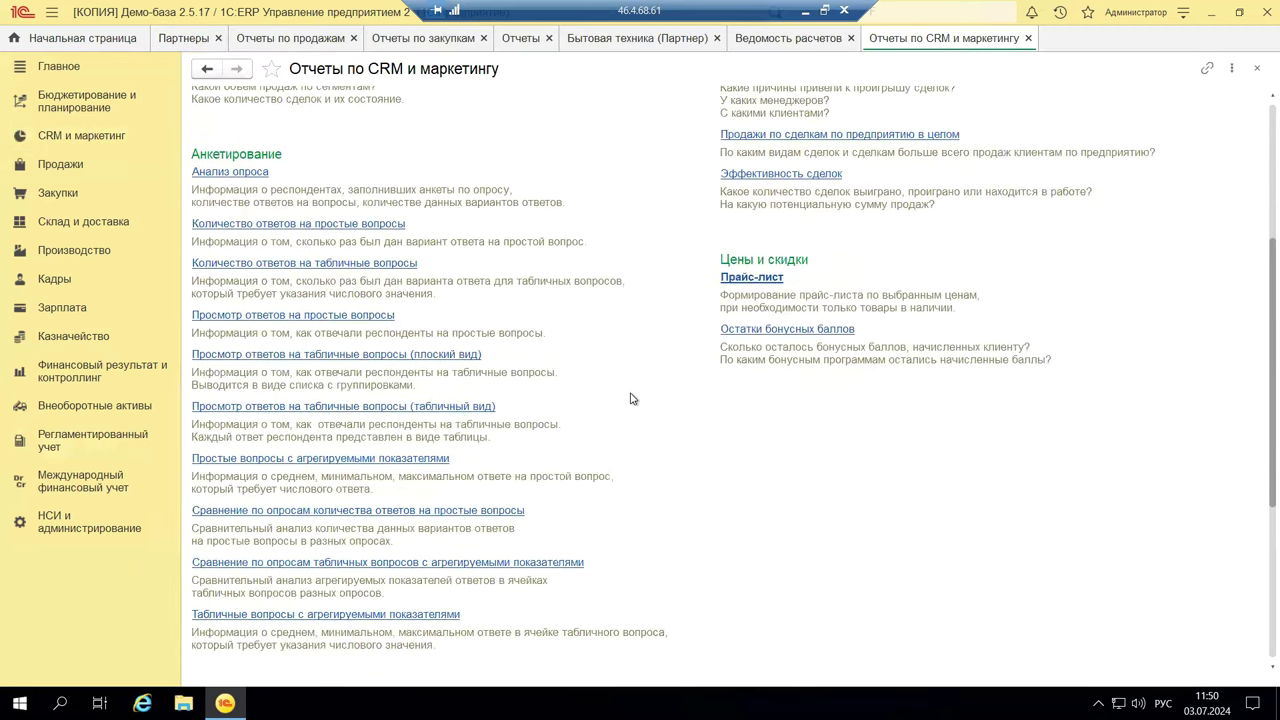
pyautogui.scroll(-2, 633, 398)
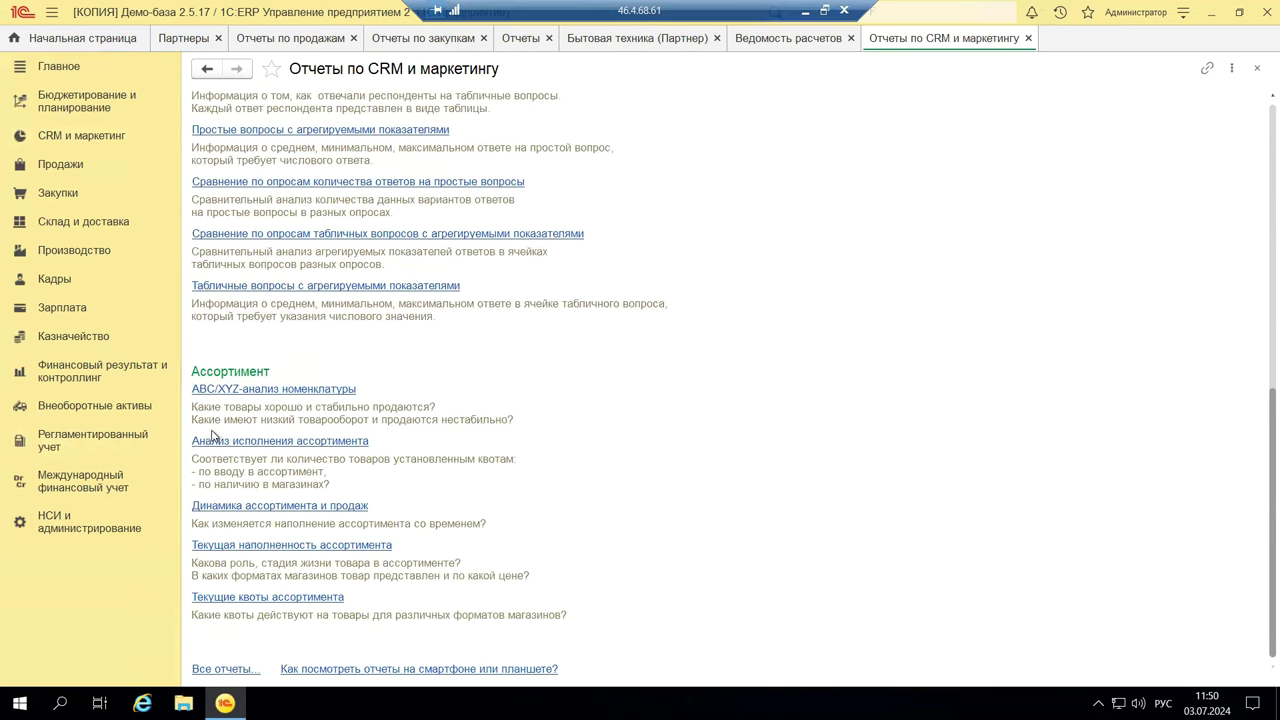
pyautogui.scroll(10, 1036, 412)
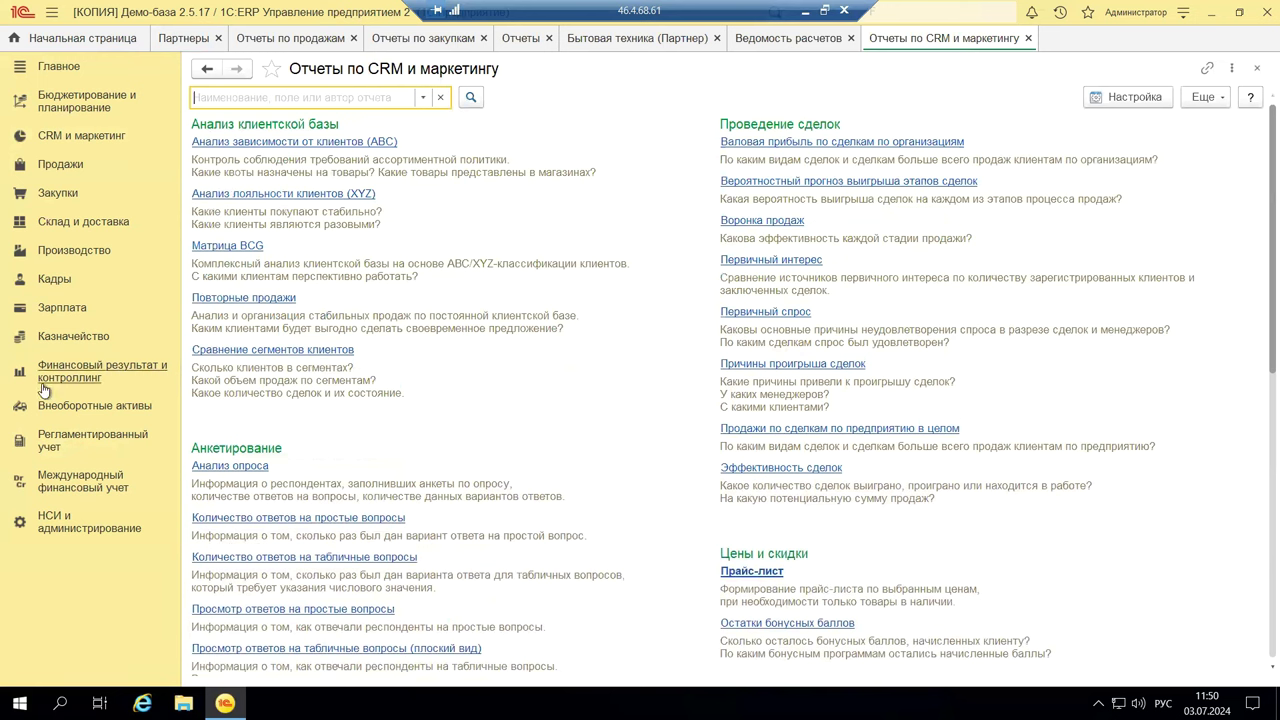
pyautogui.click(1257, 67)
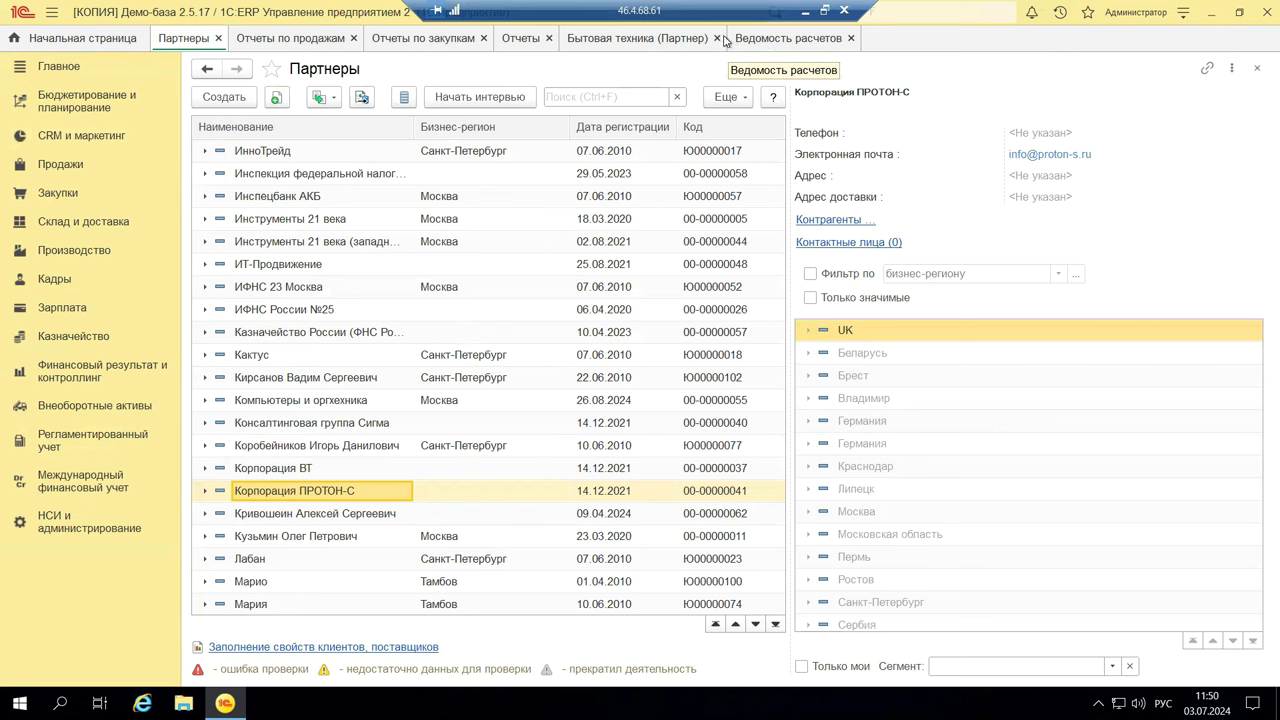
# Examine the Бытовая техника balances and payment columns in the already open Ведомость расчетов report, and close it
pyautogui.click(739, 41)
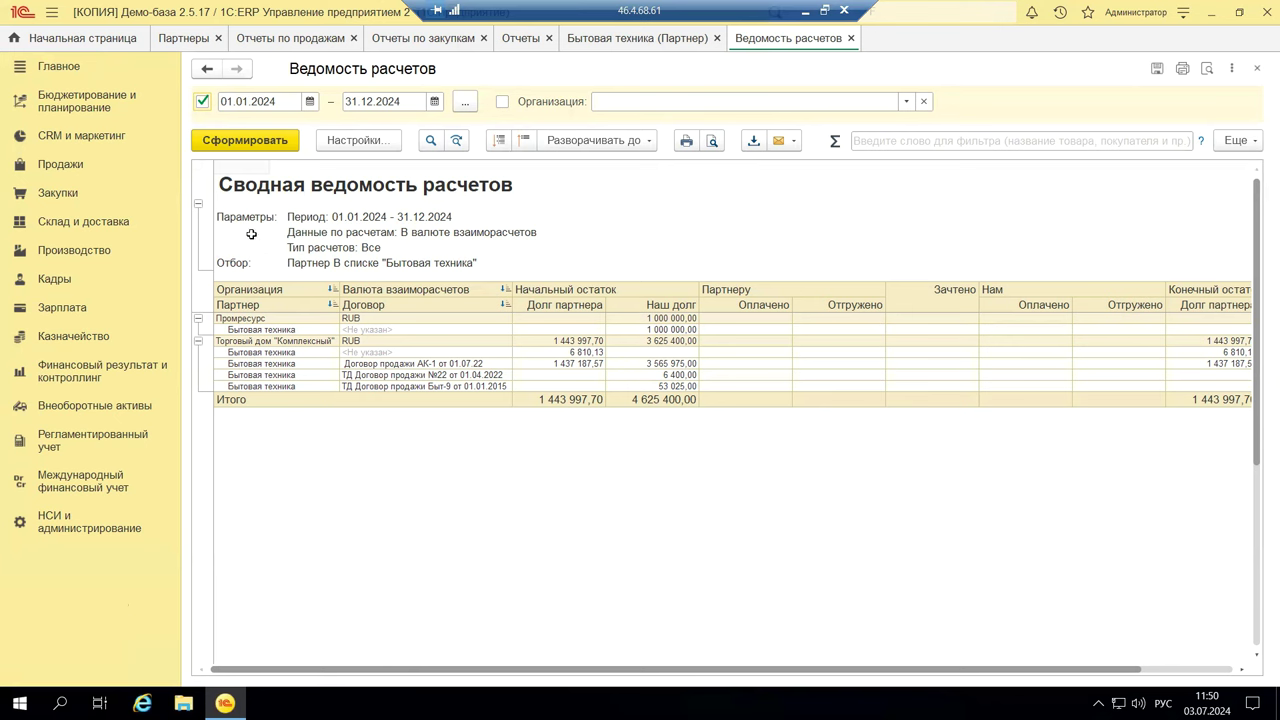
pyautogui.click(254, 365)
pyautogui.click(258, 386)
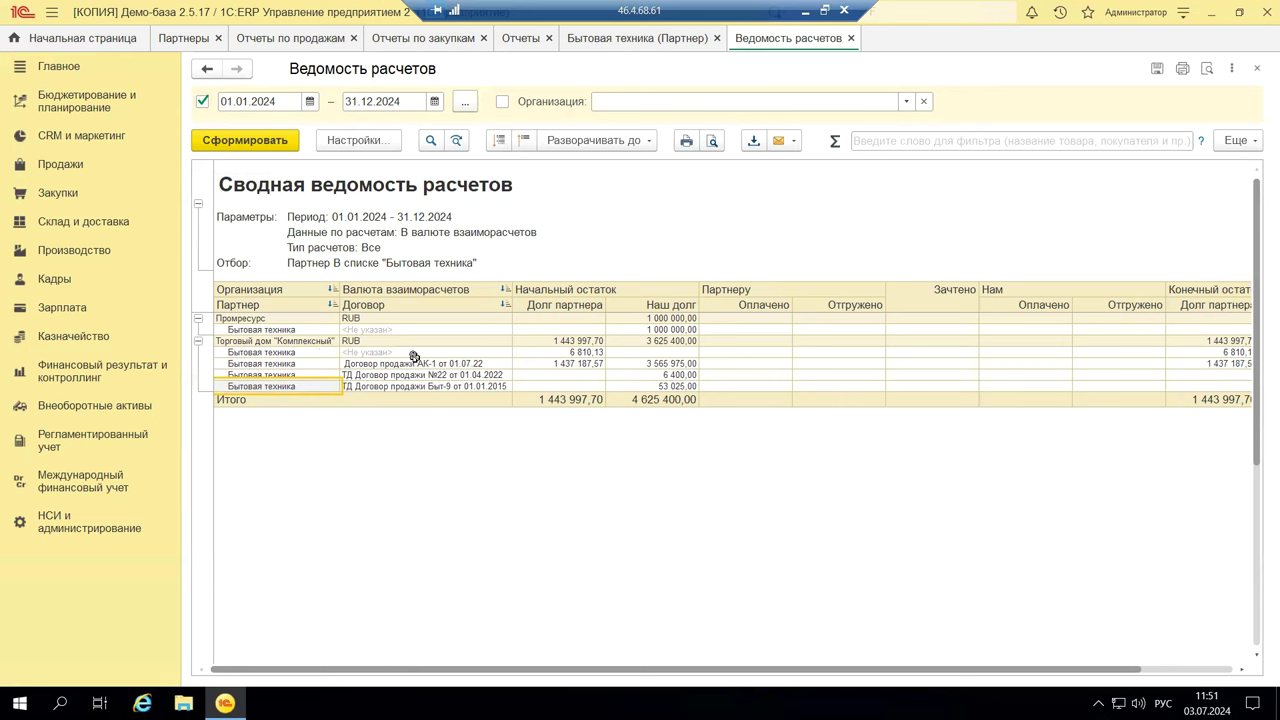
pyautogui.click(958, 360)
pyautogui.click(789, 366)
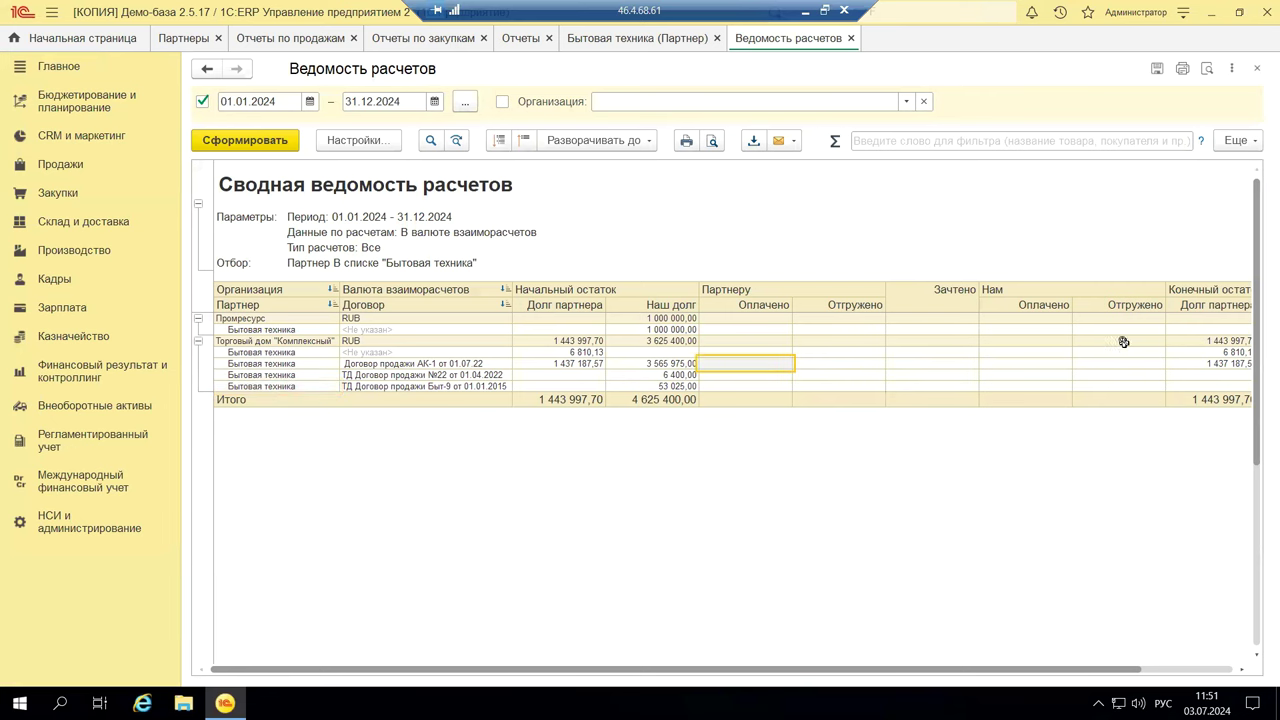
pyautogui.click(1257, 68)
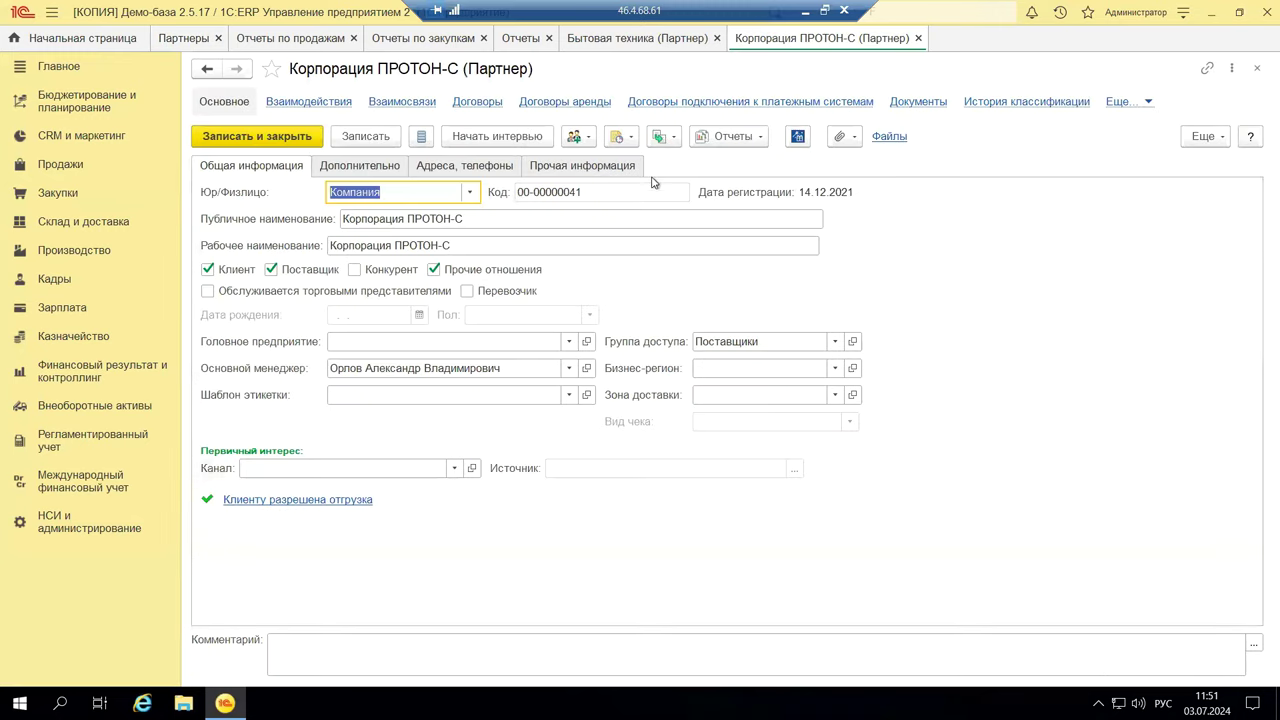
# Generate the Задолженность поставщикам report for Корпорация ПРОТОН-С and examine its organization choices and debt columns without choosing an organization
pyautogui.click(724, 138)
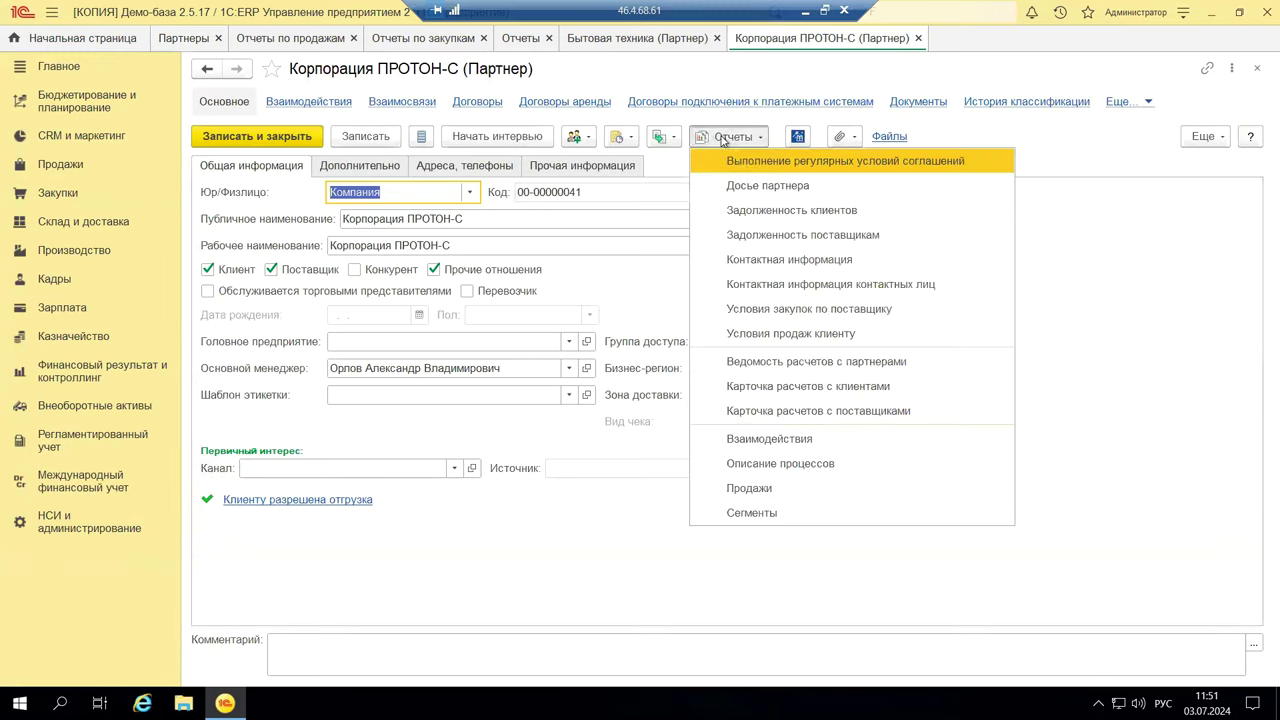
pyautogui.click(800, 236)
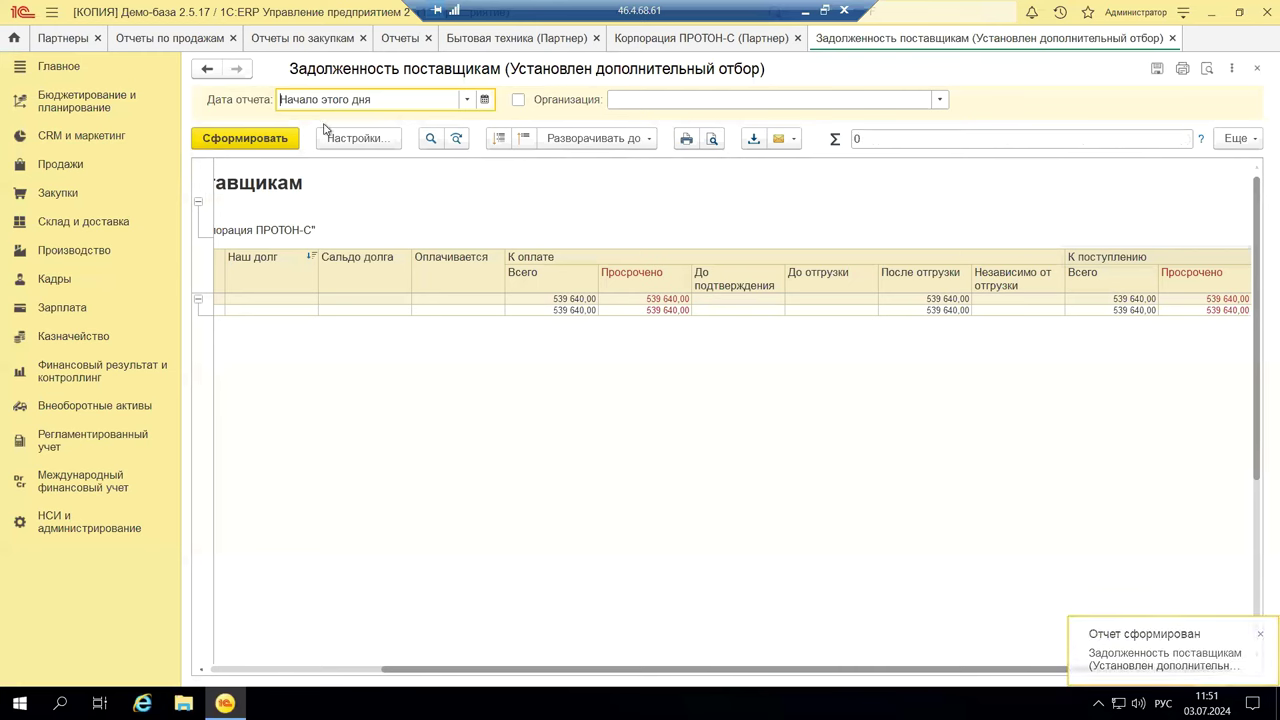
pyautogui.click(940, 100)
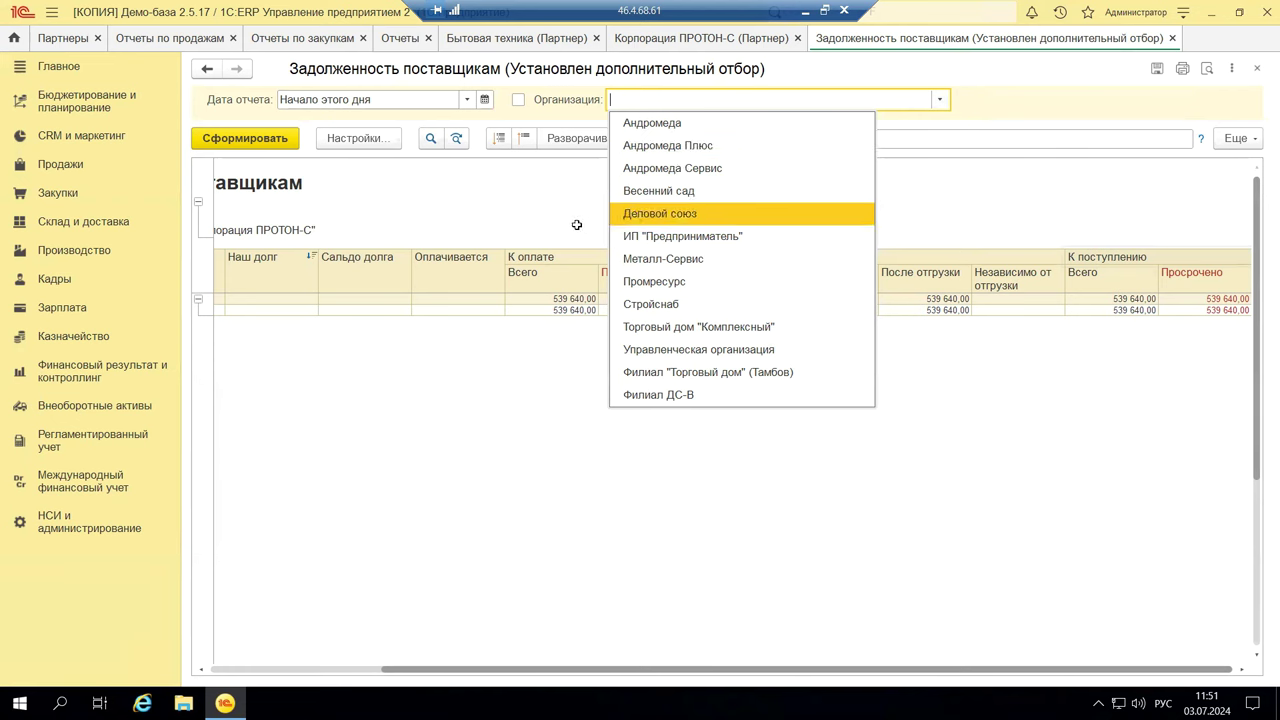
pyautogui.press('Escape')
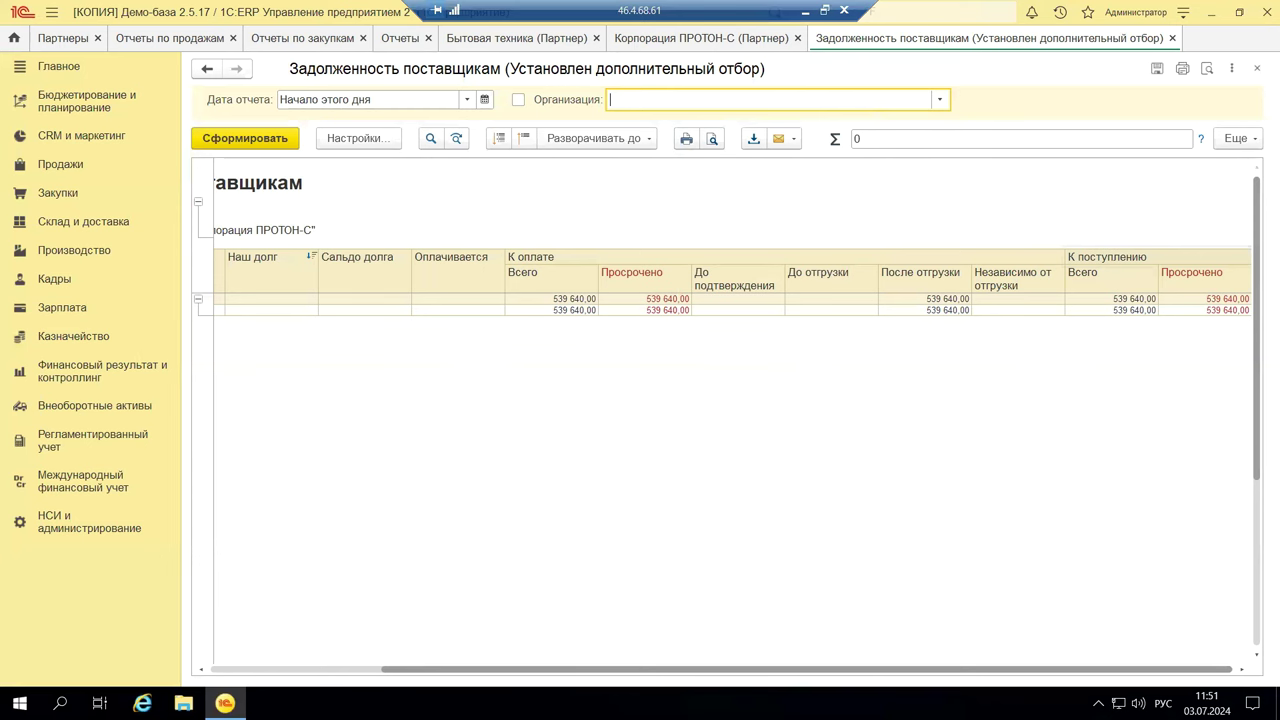
pyautogui.moveTo(405, 683); pyautogui.dragTo(205, 672)
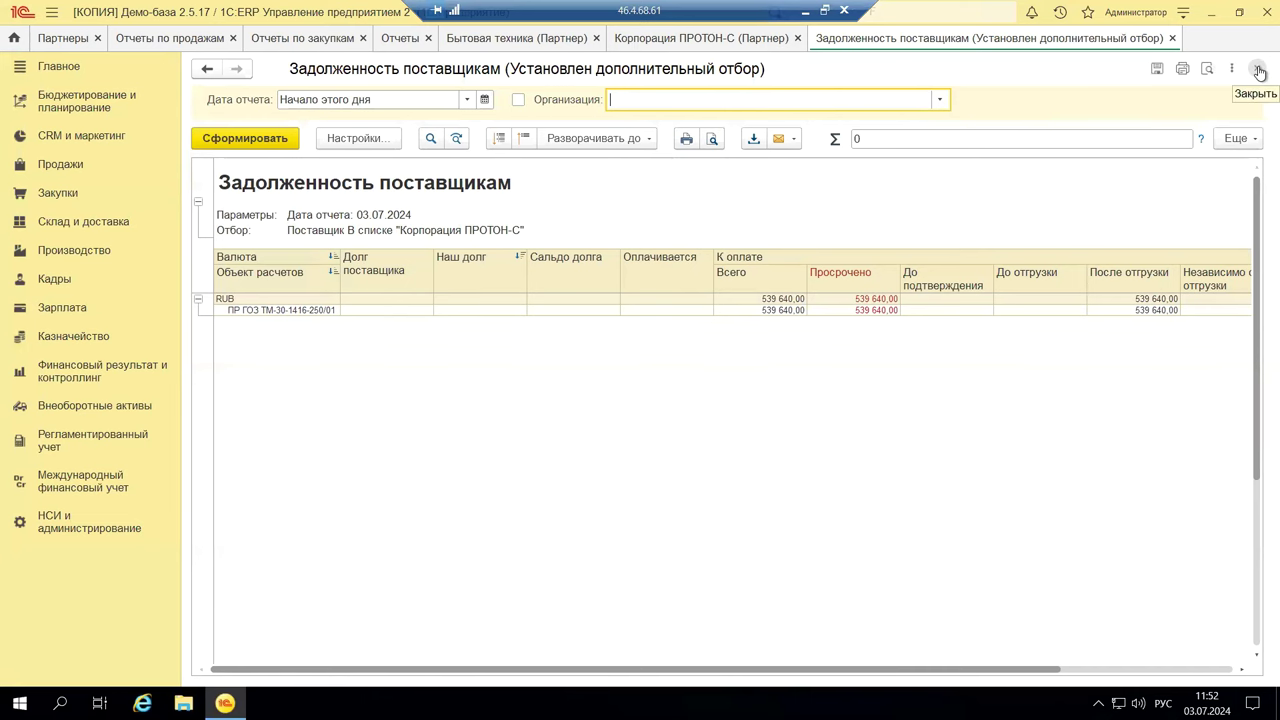
# Close the supplier debt report, generate Ведомость расчетов с партнерами for Корпорация ПРОТОН-С, examine its settlement columns and close it
pyautogui.click(1254, 71)
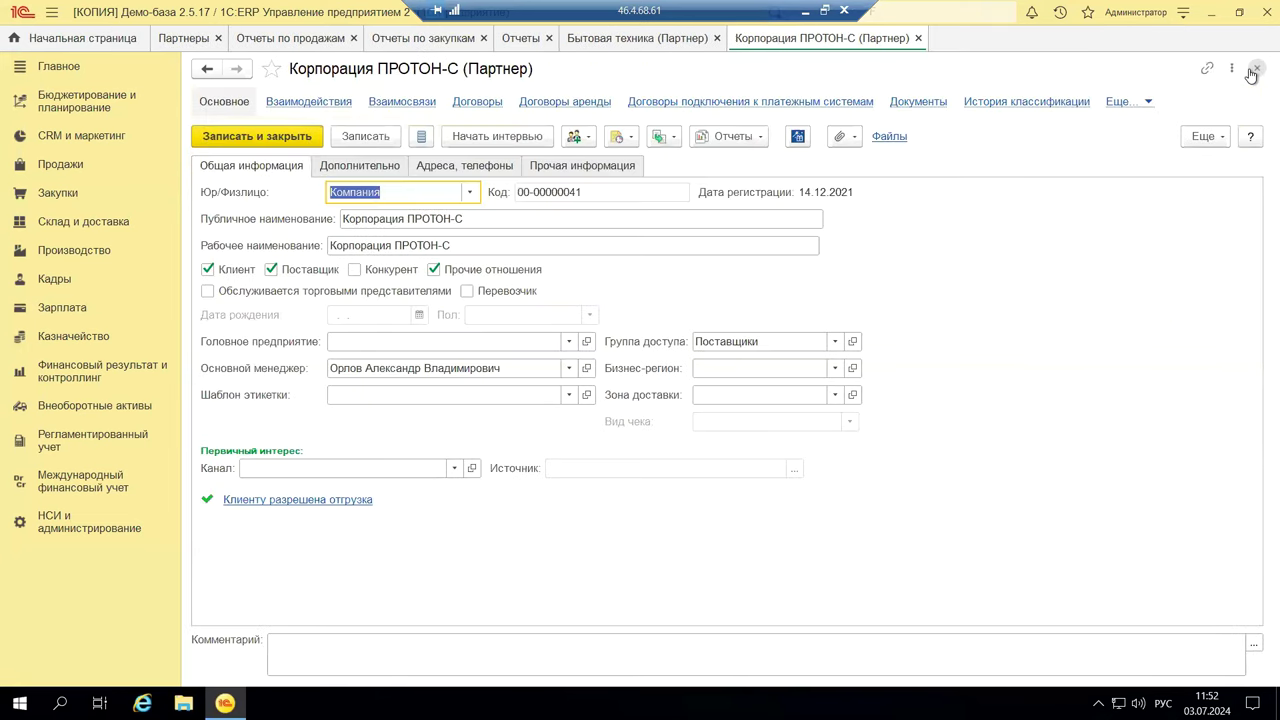
pyautogui.click(760, 140)
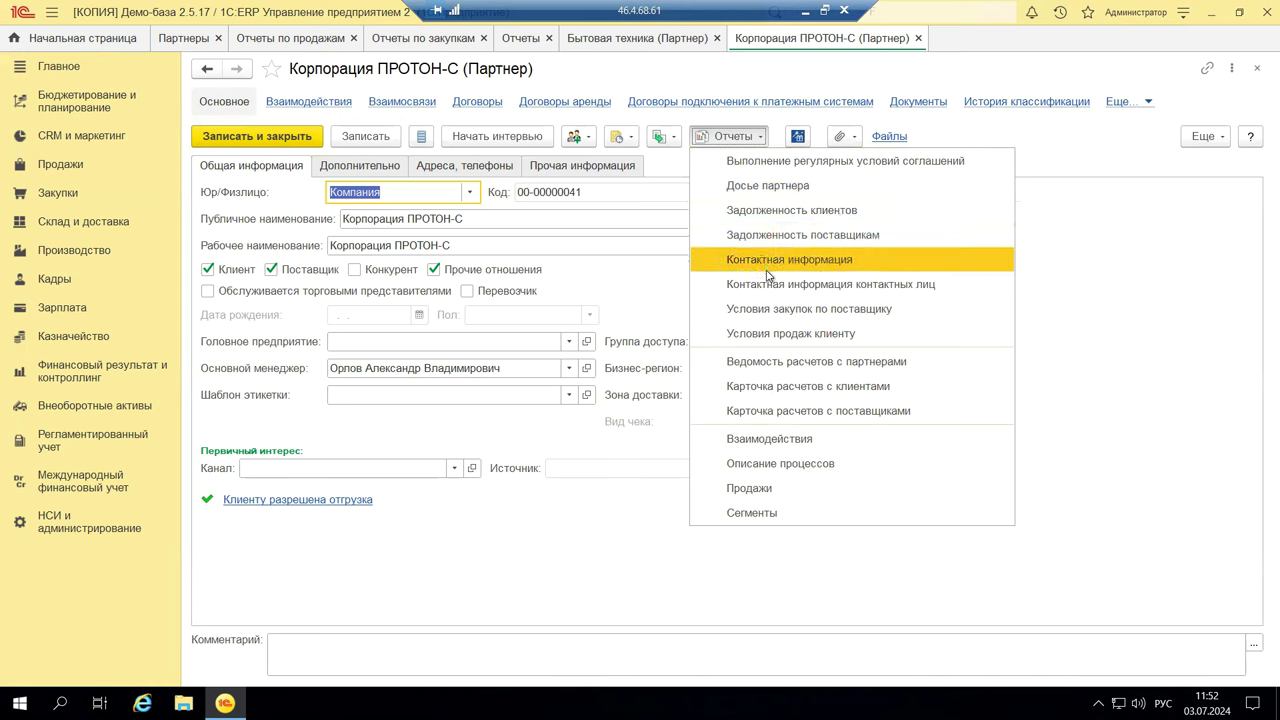
pyautogui.click(829, 364)
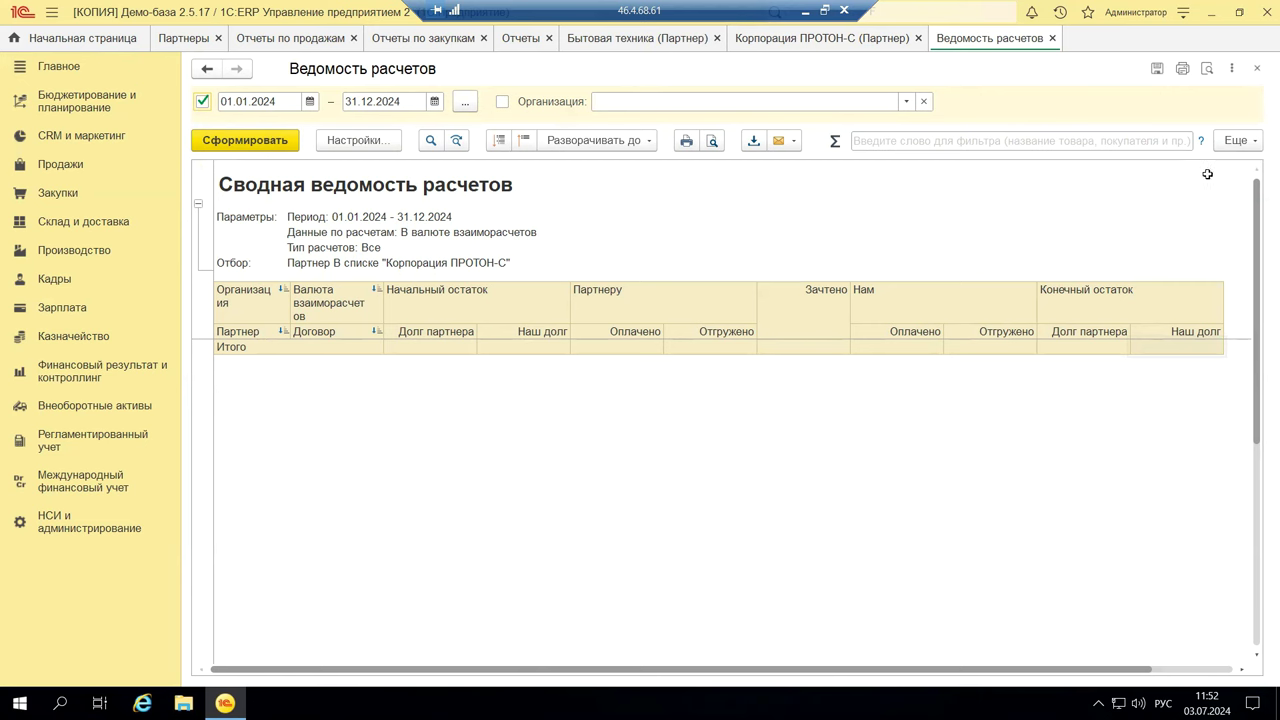
pyautogui.click(1259, 69)
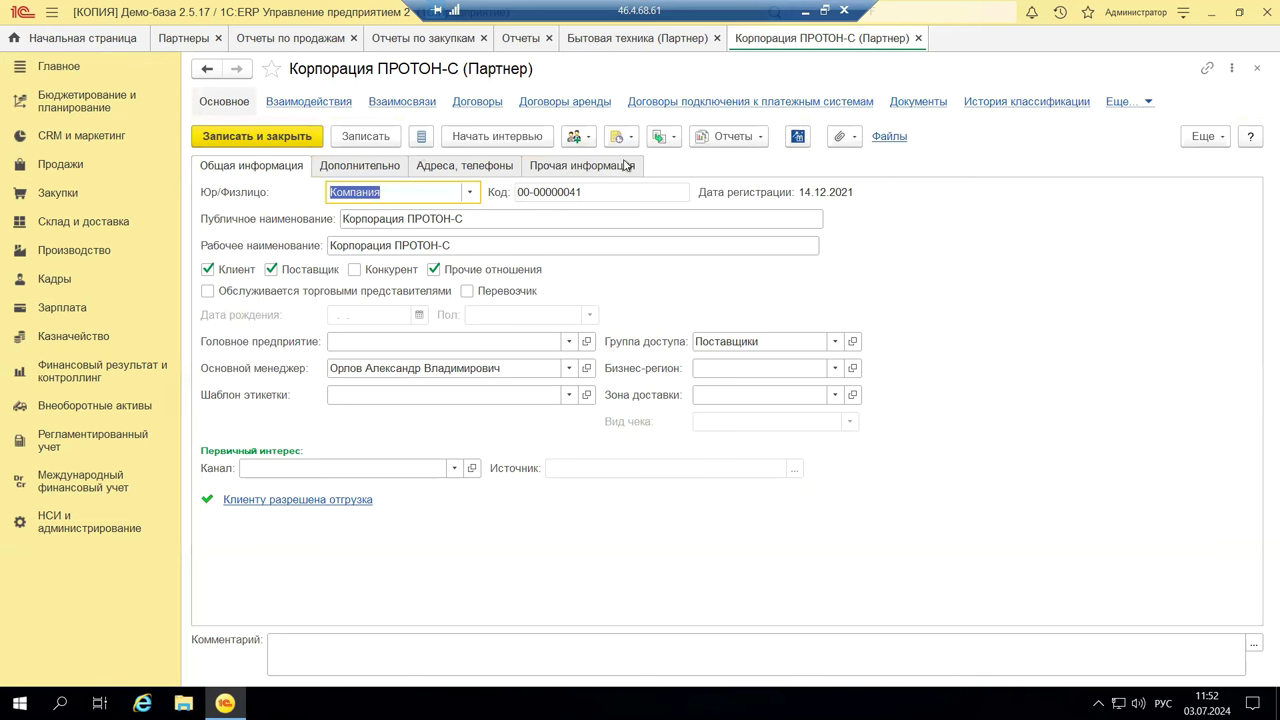
# Review the reports offered for Корпорация ПРОТОН-С and the types of records that can be created under its Взаимодействия
pyautogui.click(735, 137)
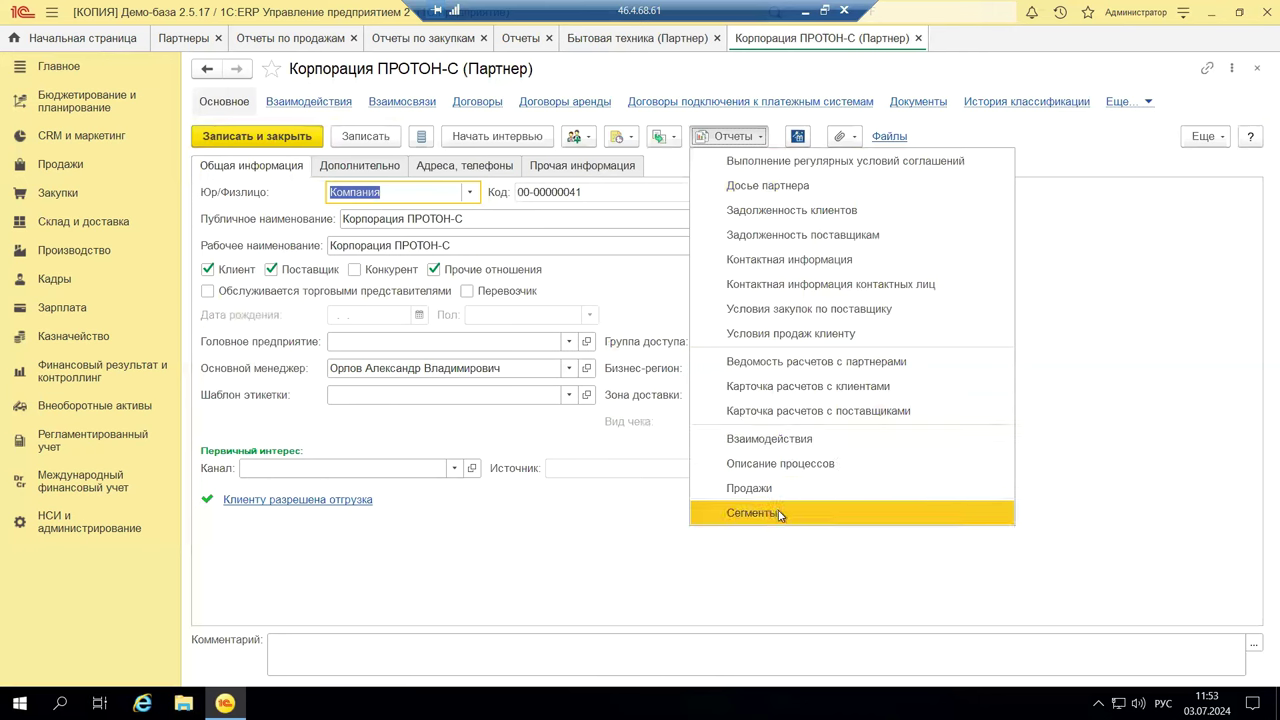
pyautogui.click(305, 103)
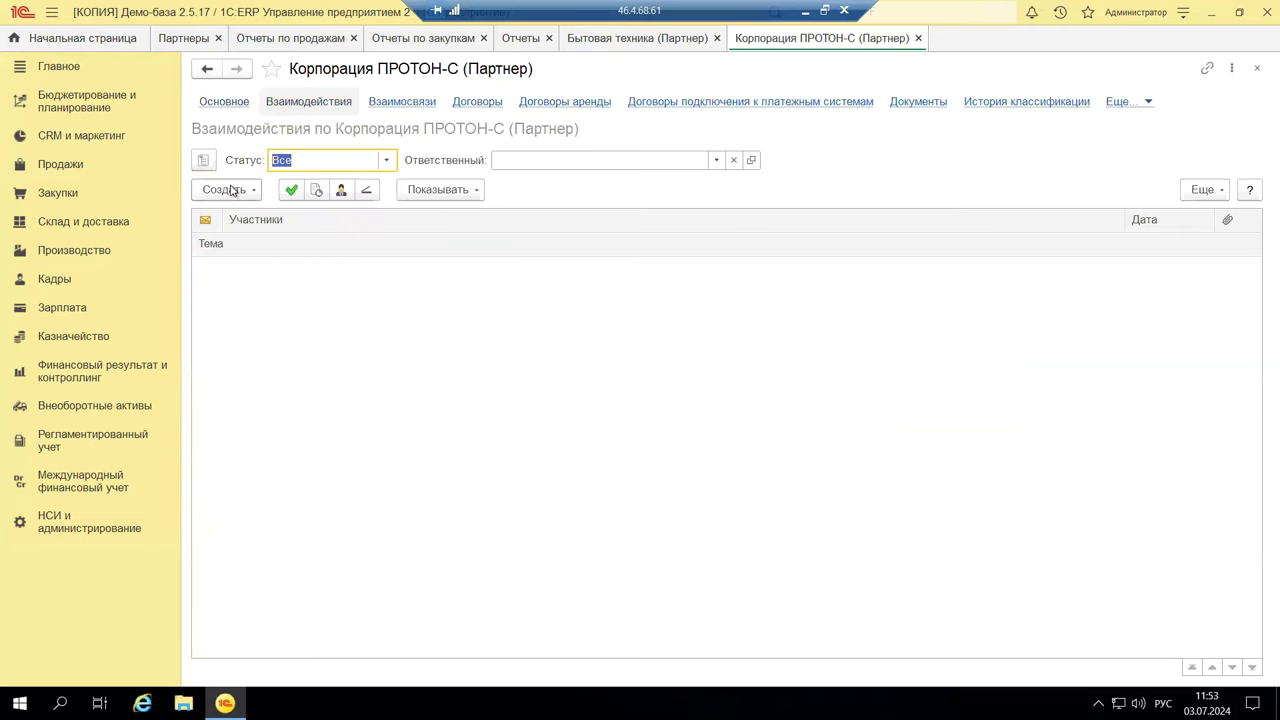
pyautogui.click(230, 190)
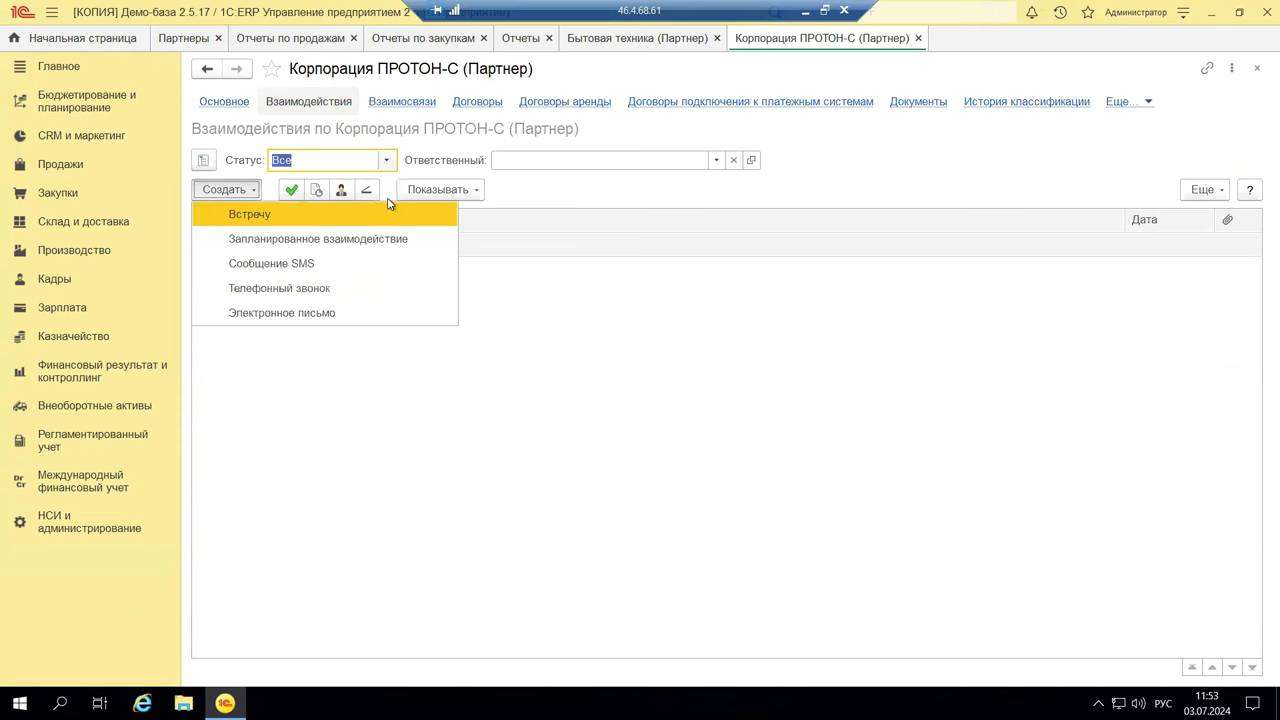
# Examine the Вид связи choices in a new Взаимосвязи record for Корпорация ПРОТОН-С, discard the record and close the partner card
pyautogui.click(401, 103)
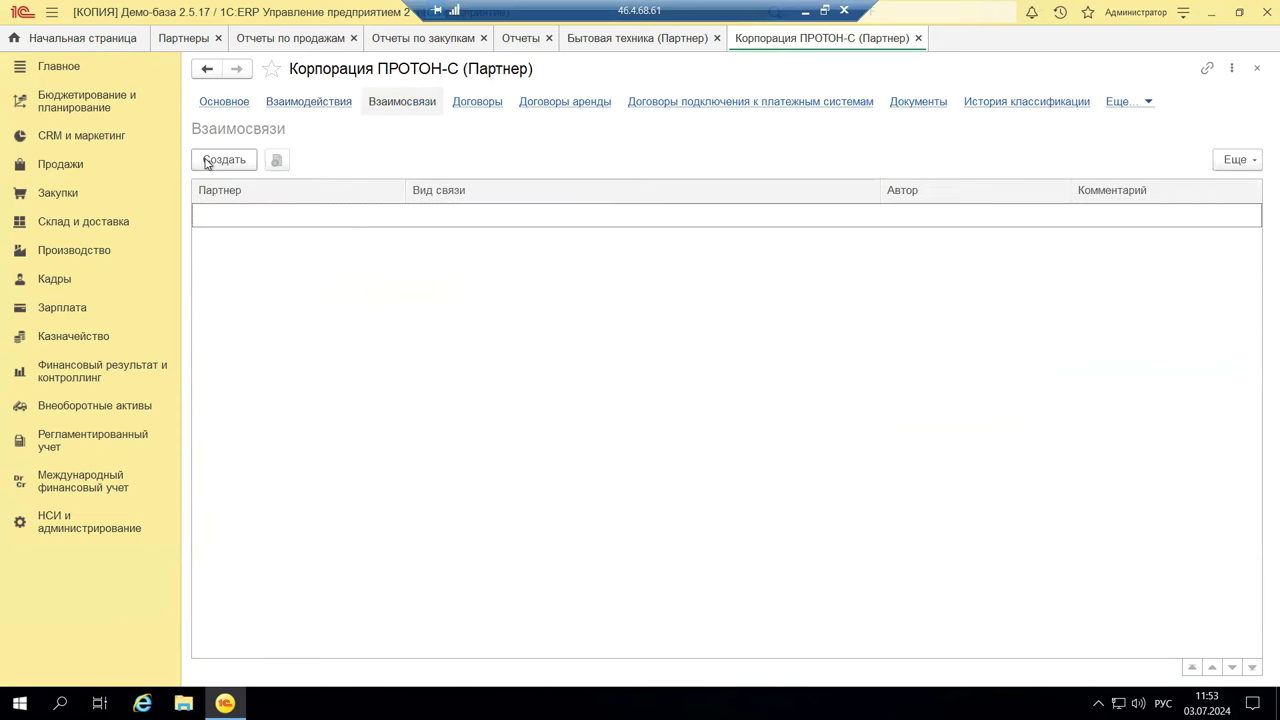
pyautogui.click(222, 160)
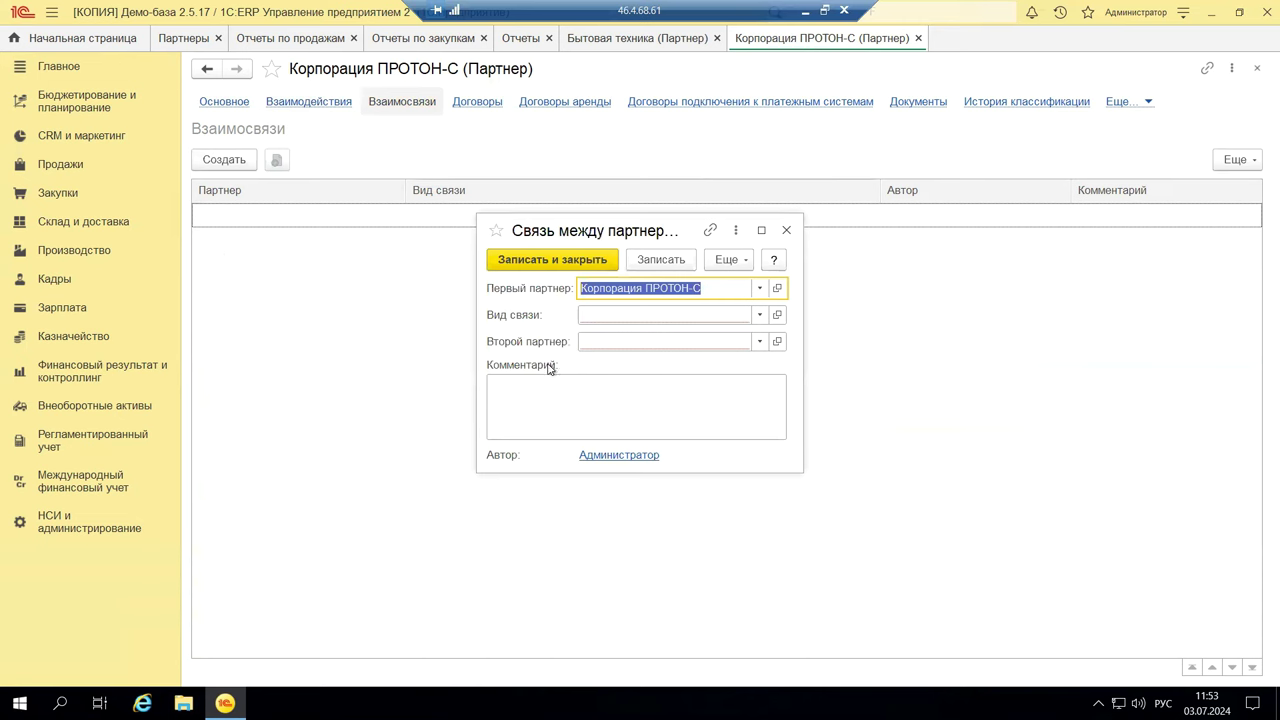
pyautogui.click(760, 314)
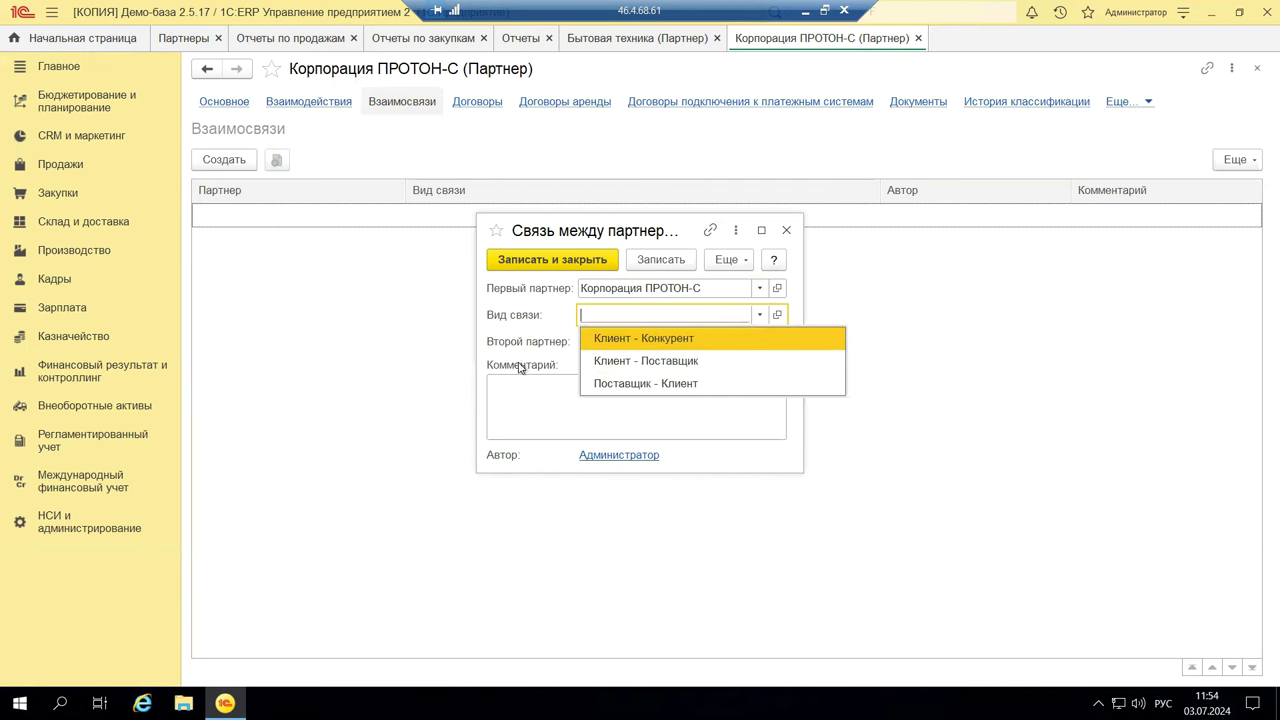
pyautogui.press('Escape')
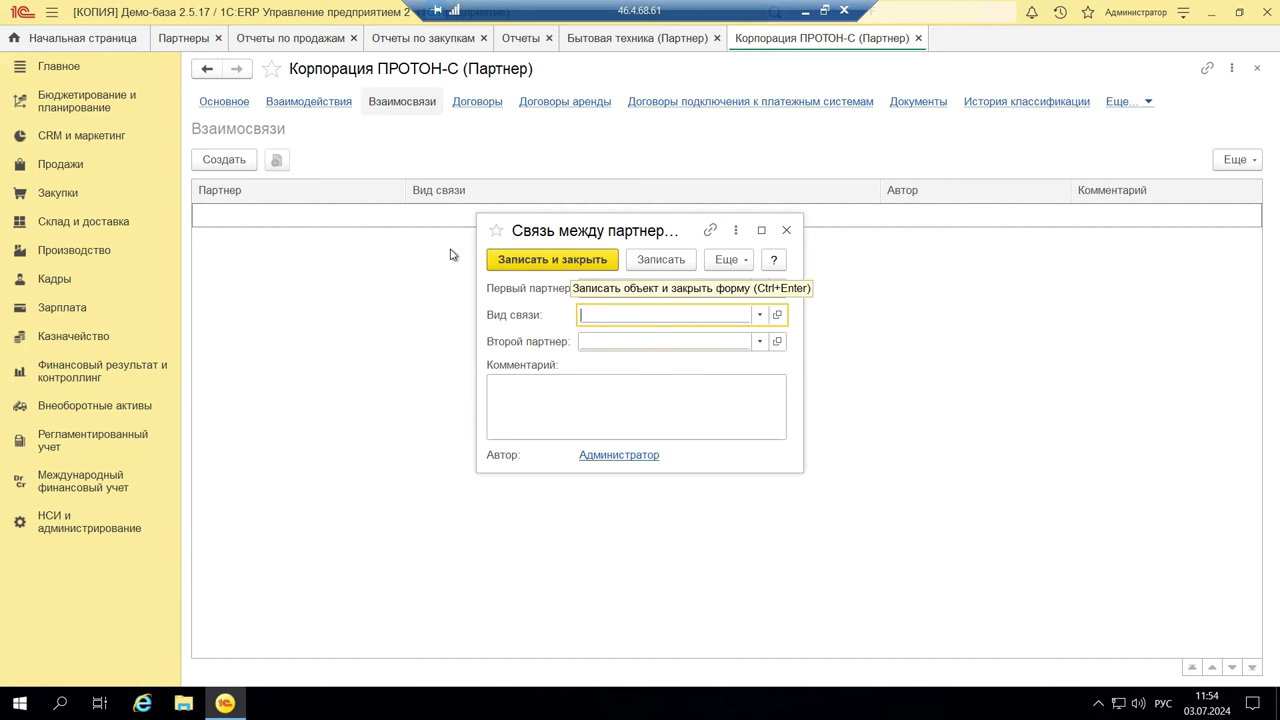
pyautogui.click(786, 231)
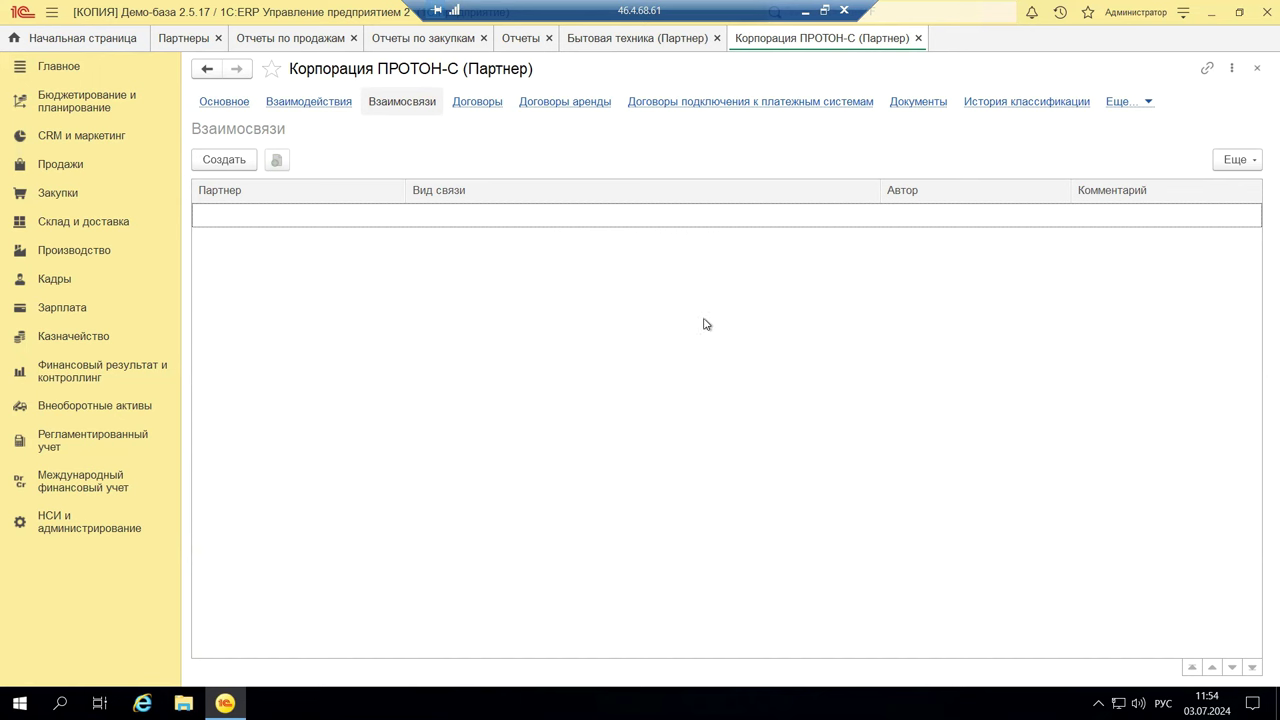
pyautogui.click(1257, 68)
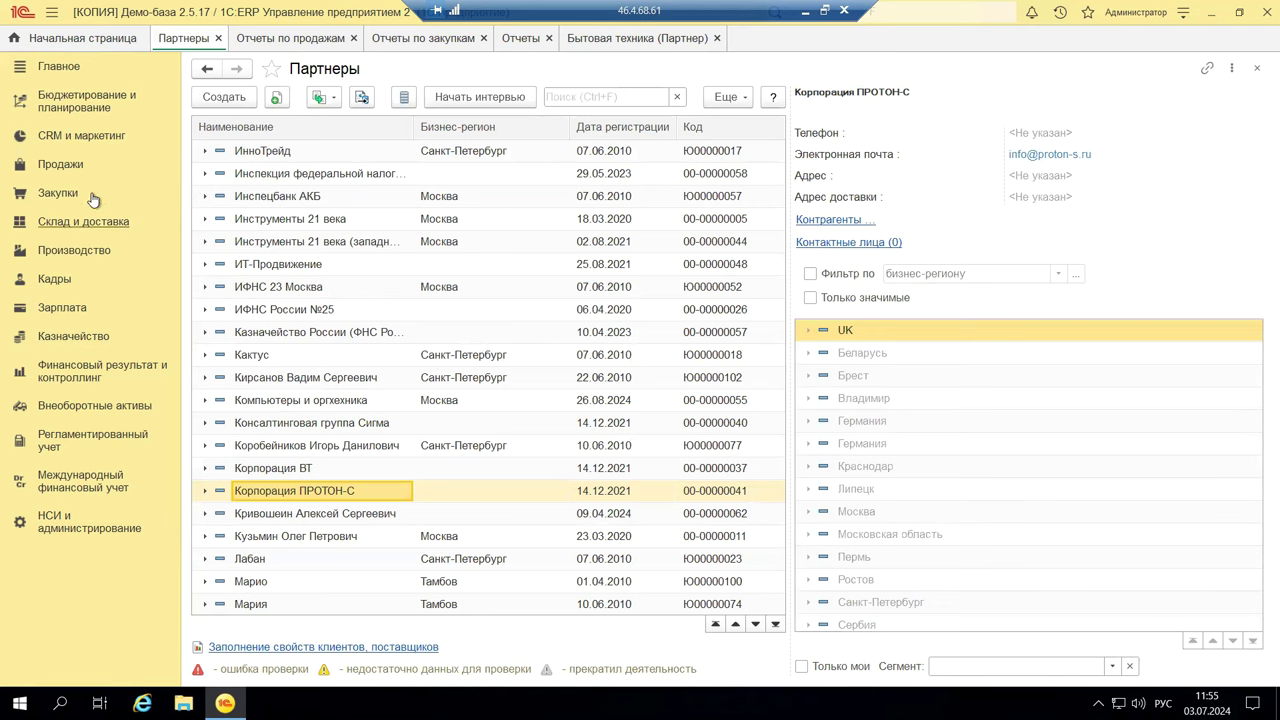
# Look through the commands offered in the Продажи, Закупки and Казначейство sections
pyautogui.click(72, 166)
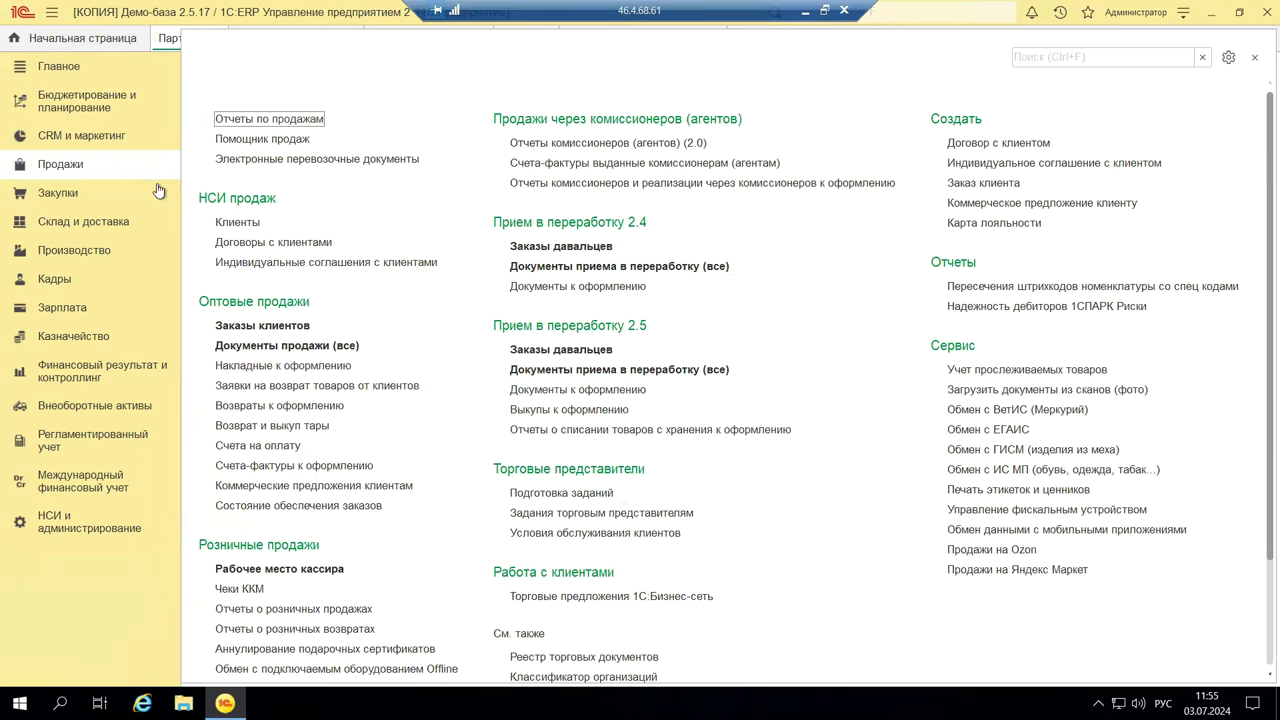
pyautogui.click(59, 196)
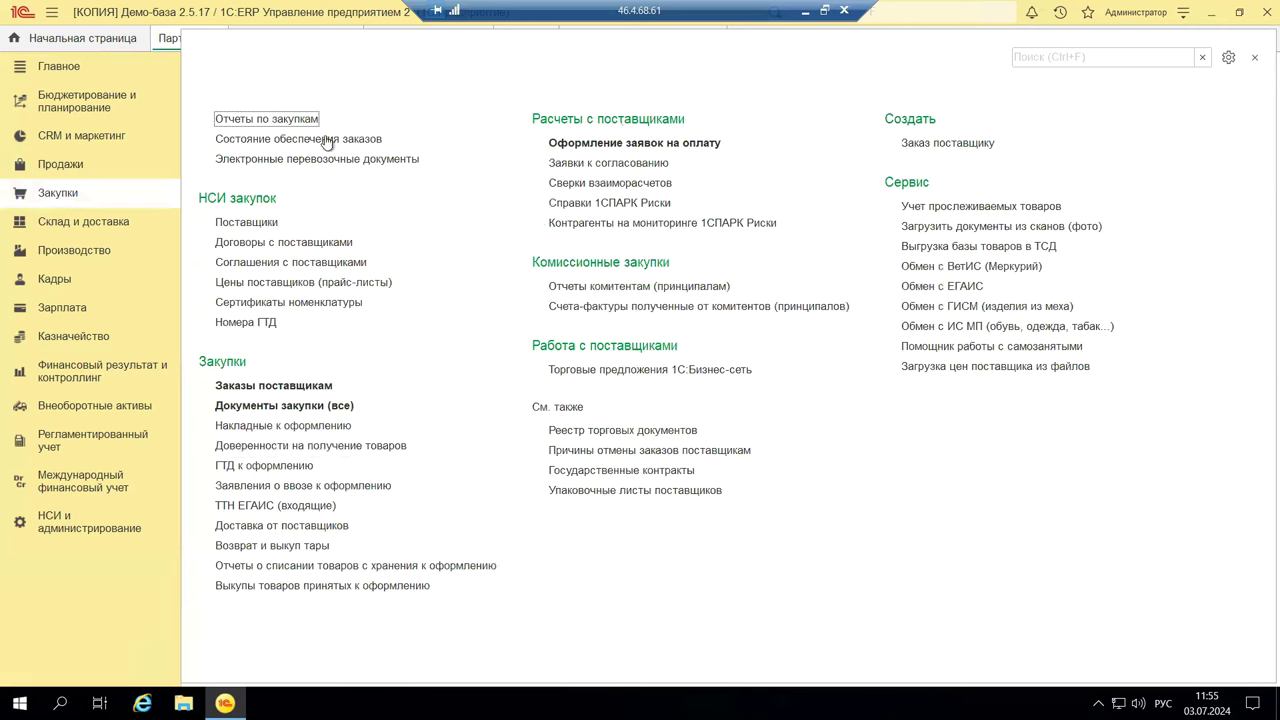
pyautogui.click(70, 336)
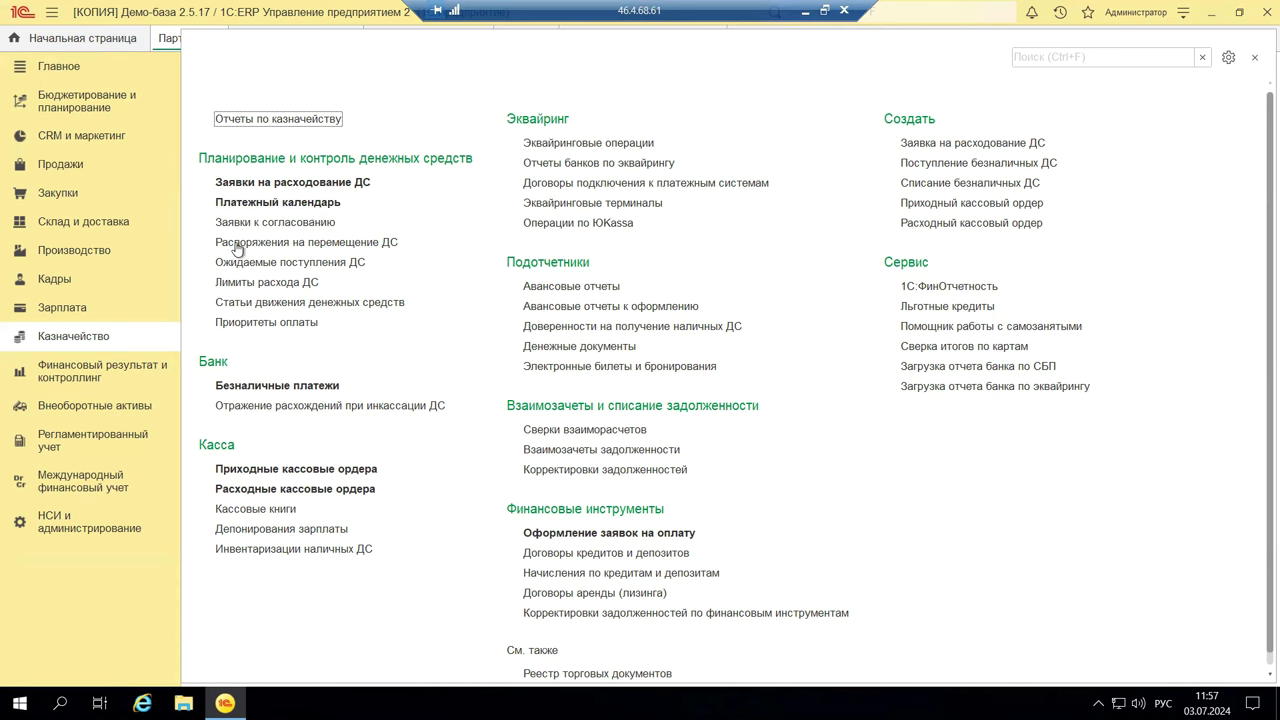
# Open Регламентированные отчеты from the 1С-Отчетность group of Регламентированный учет
pyautogui.click(89, 438)
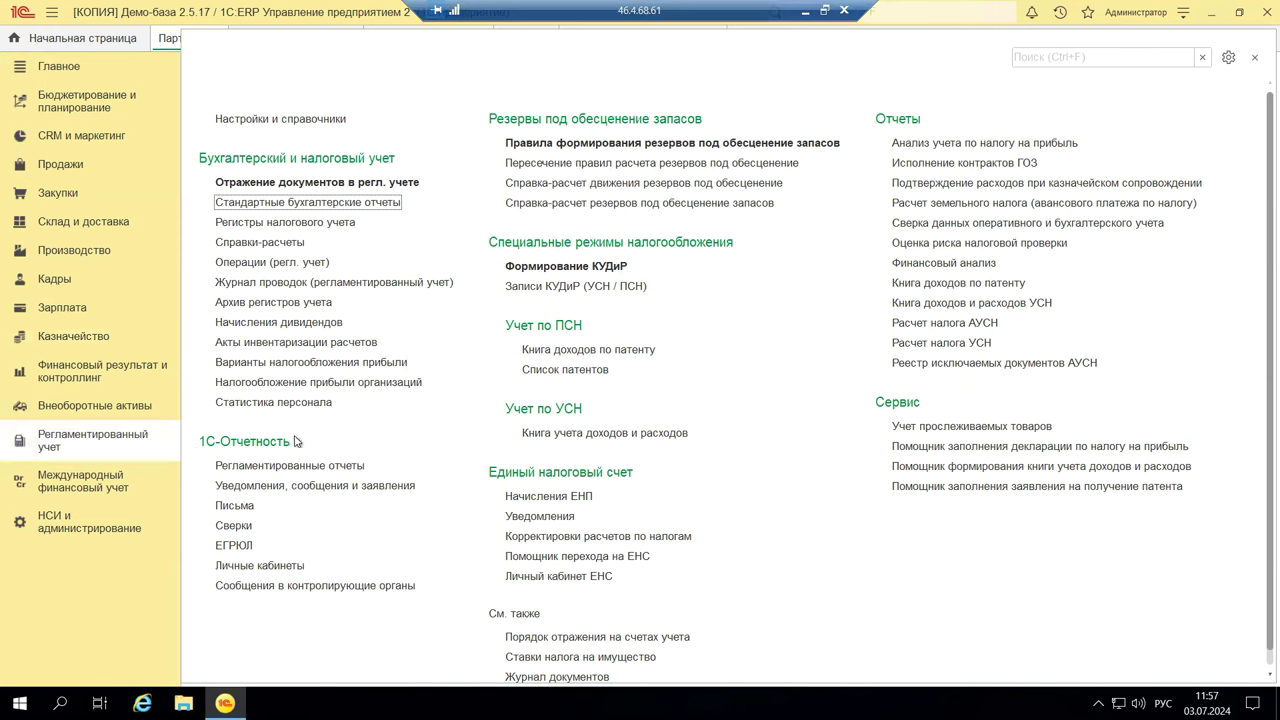
pyautogui.click(206, 565)
pyautogui.click(267, 469)
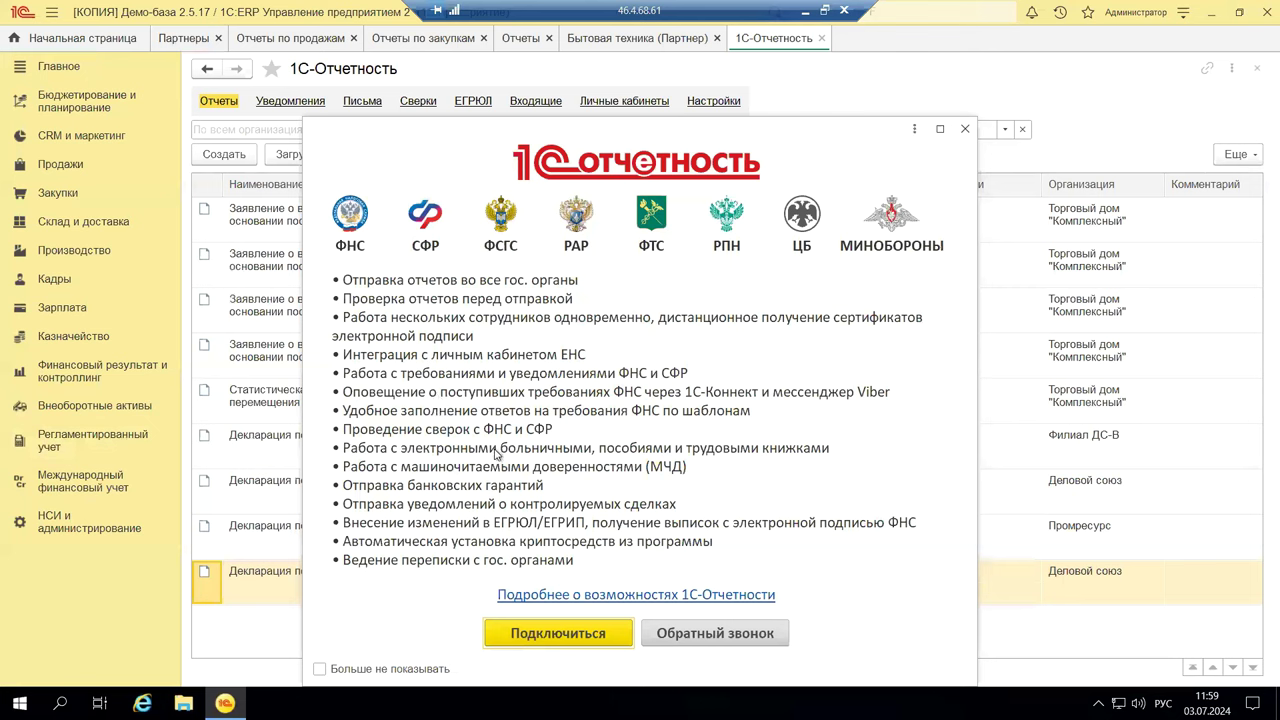
# Start the 1С-Отчетность connection for Андромеда Плюс, examine its application form, close it without saving and dismiss the connection offer
pyautogui.click(553, 636)
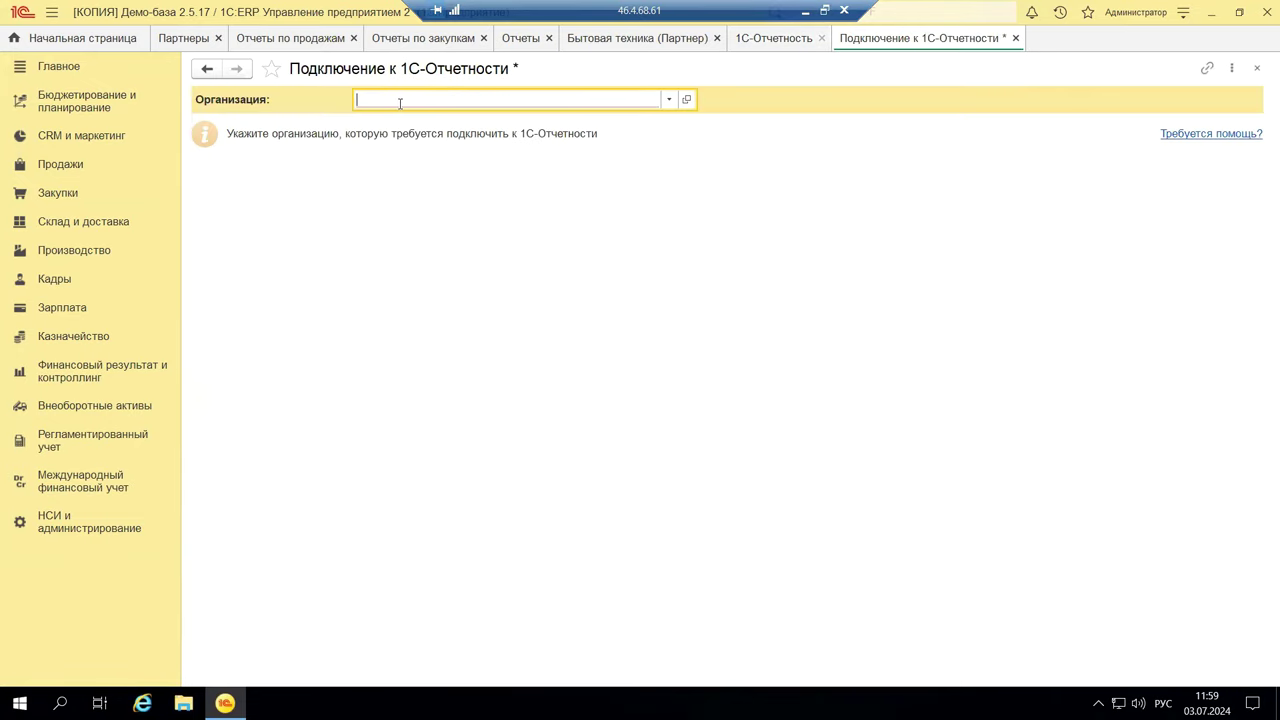
pyautogui.click(674, 104)
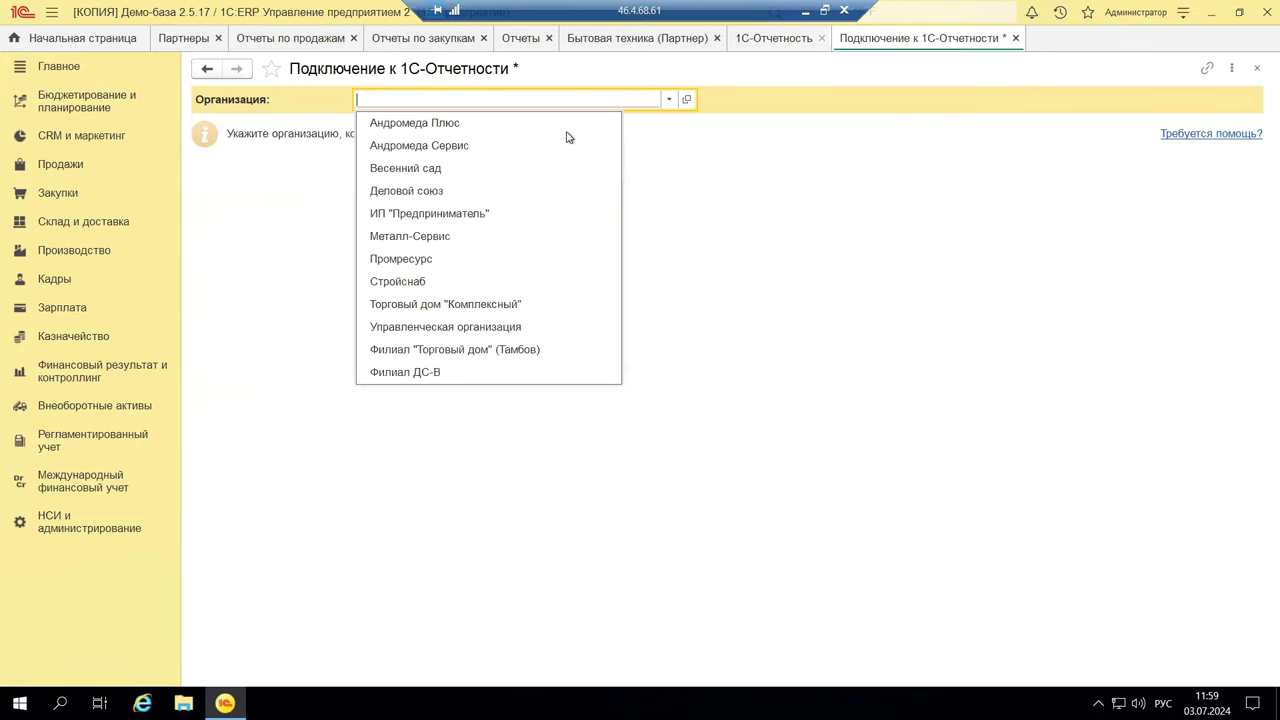
pyautogui.click(457, 123)
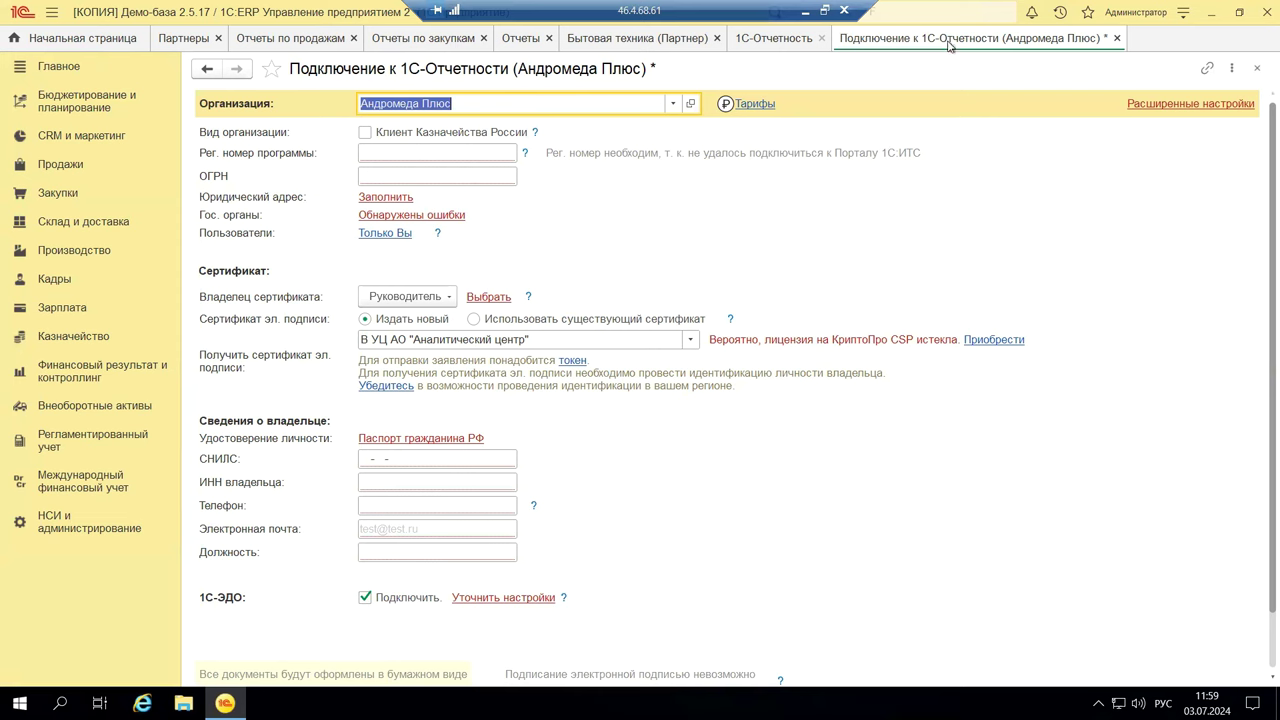
pyautogui.click(1117, 38)
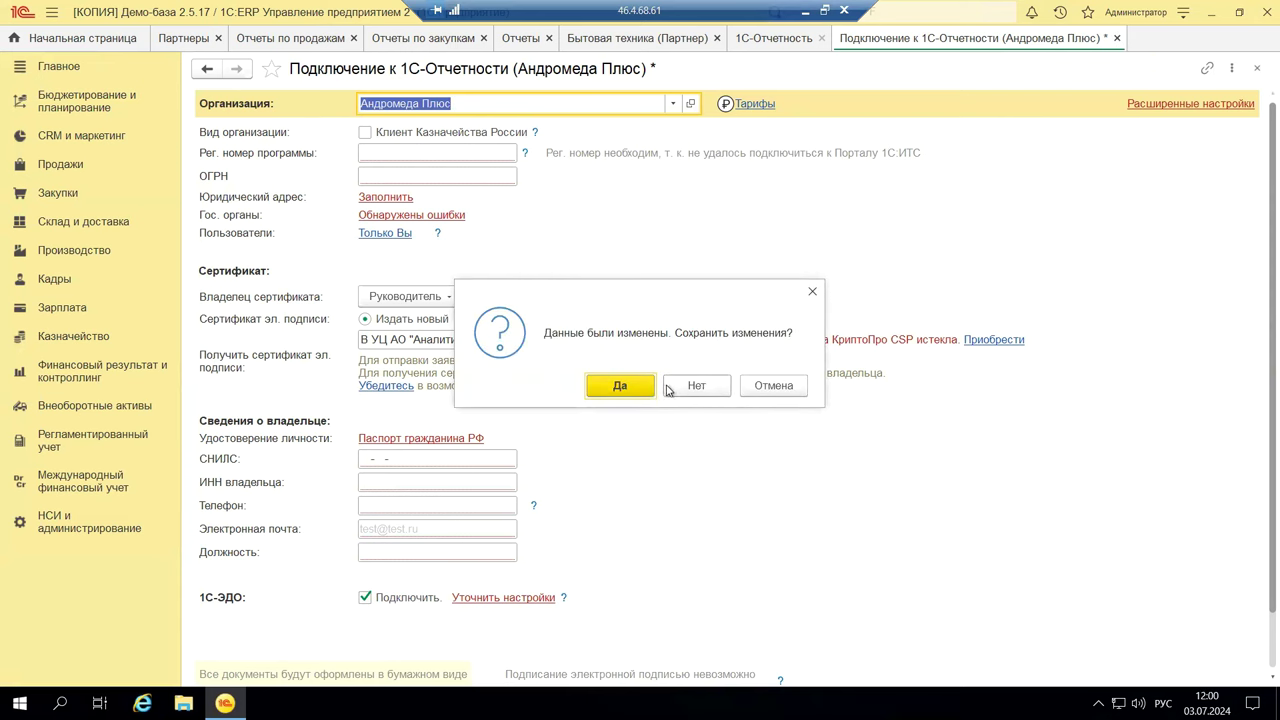
pyautogui.click(703, 383)
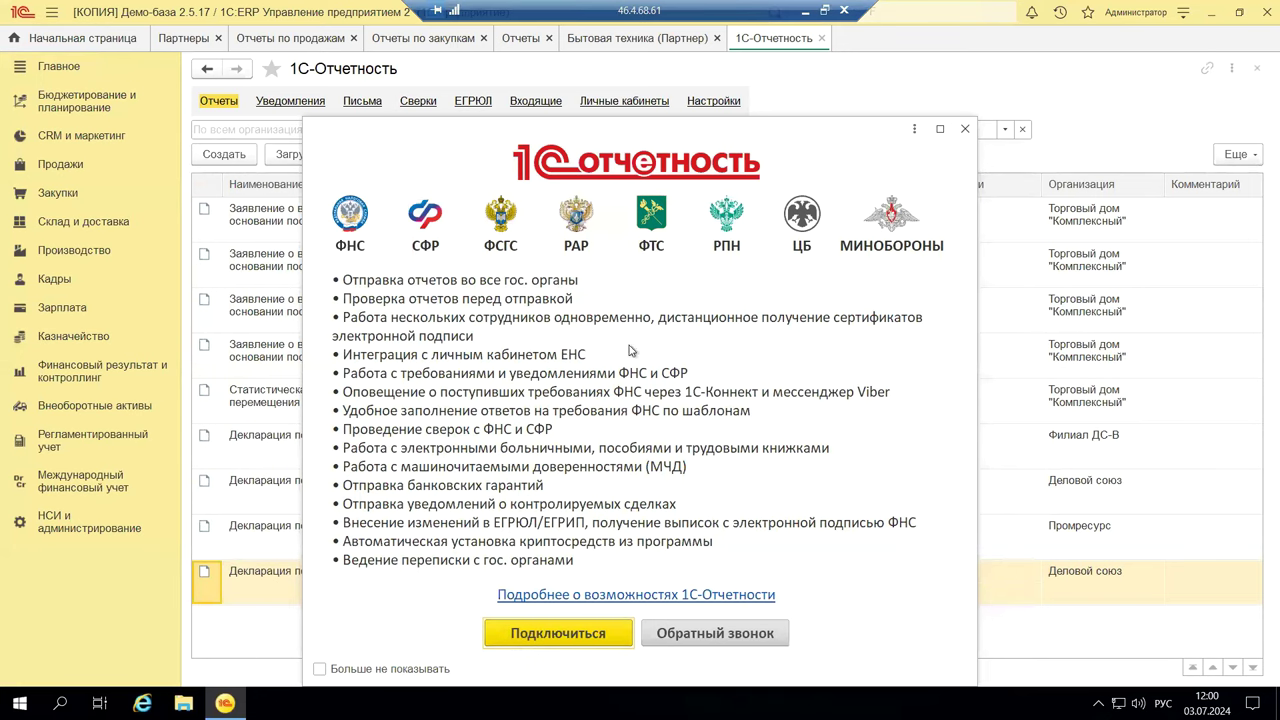
pyautogui.click(965, 129)
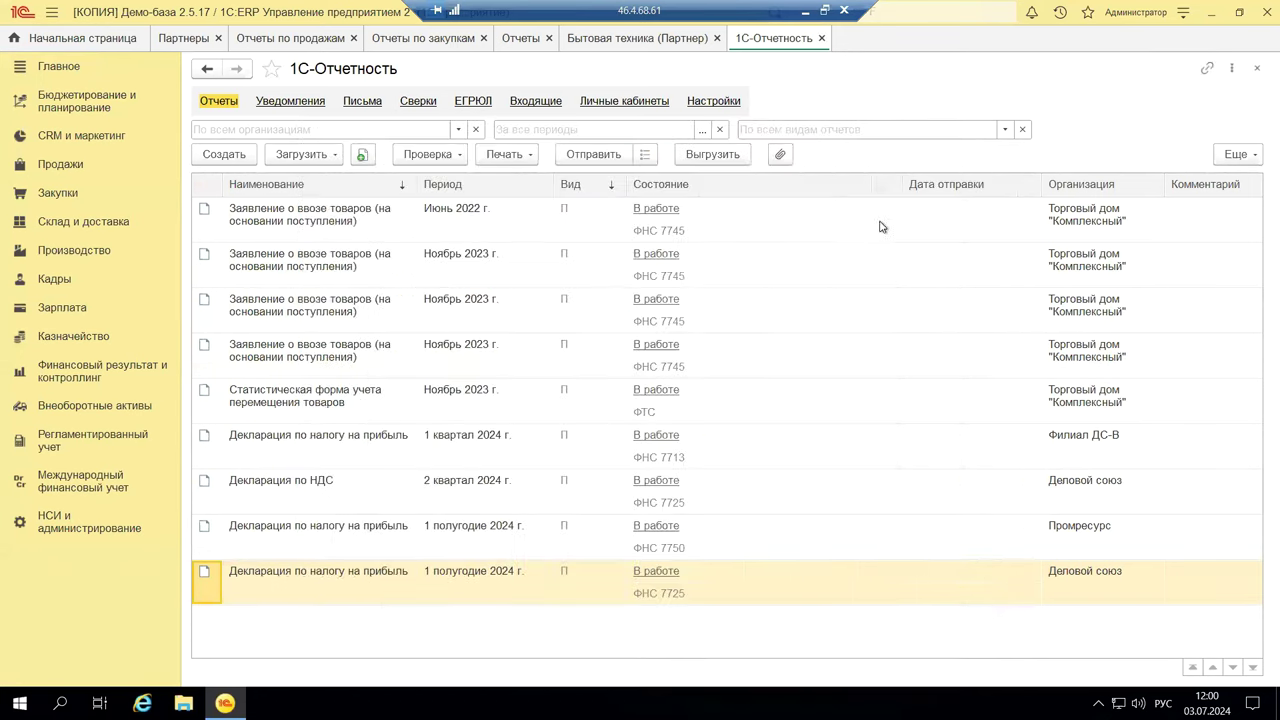
# Open Личный кабинет ЕНС under Регламентированный учет and choose the organization Андромеда
pyautogui.click(87, 437)
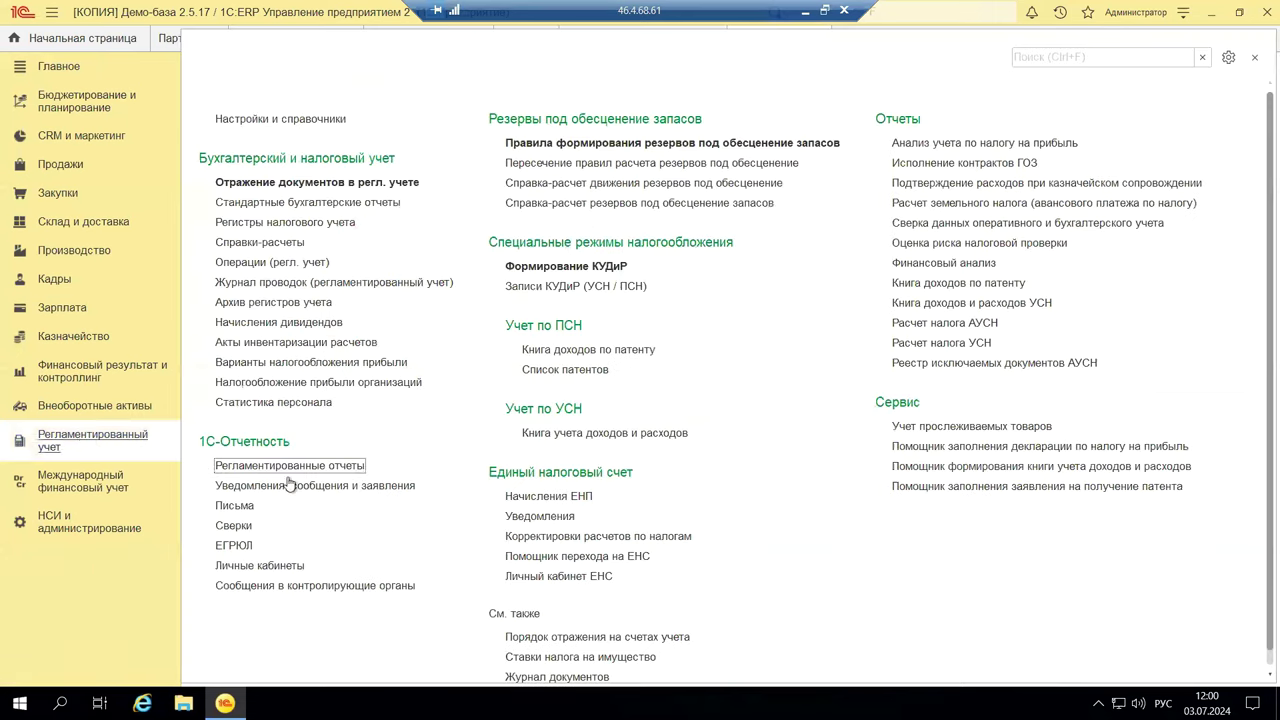
pyautogui.click(555, 577)
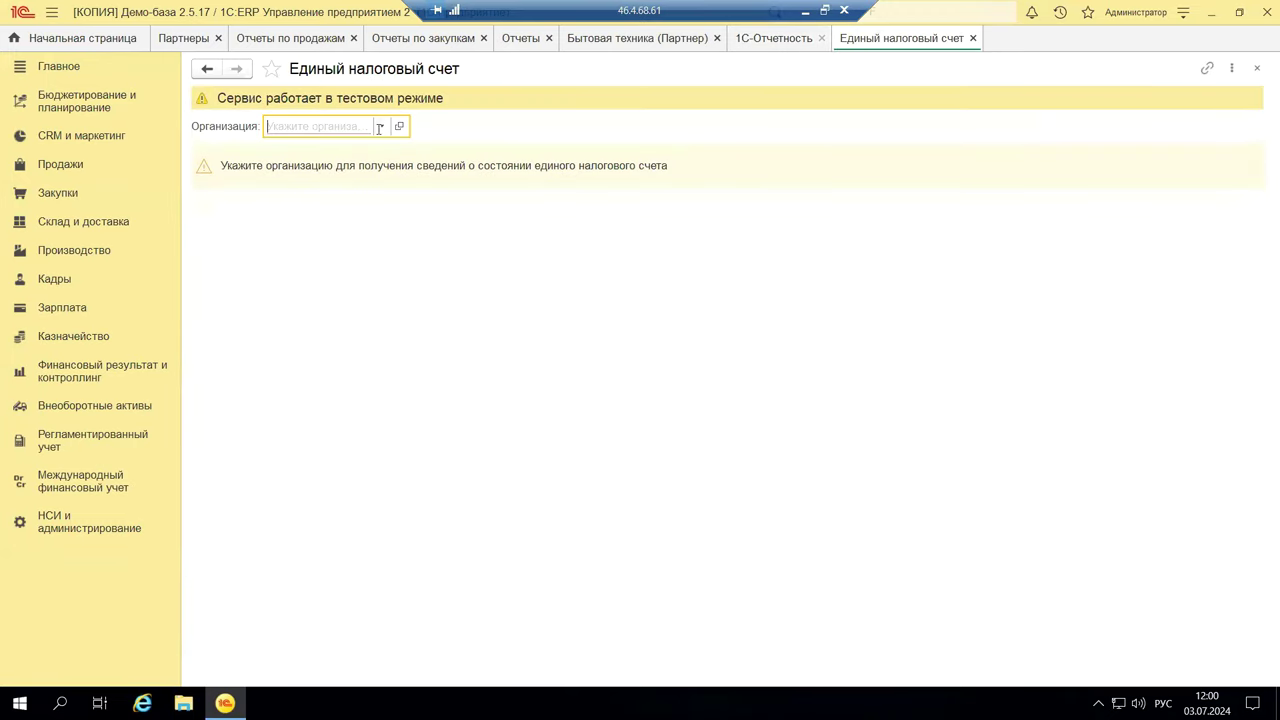
pyautogui.click(383, 126)
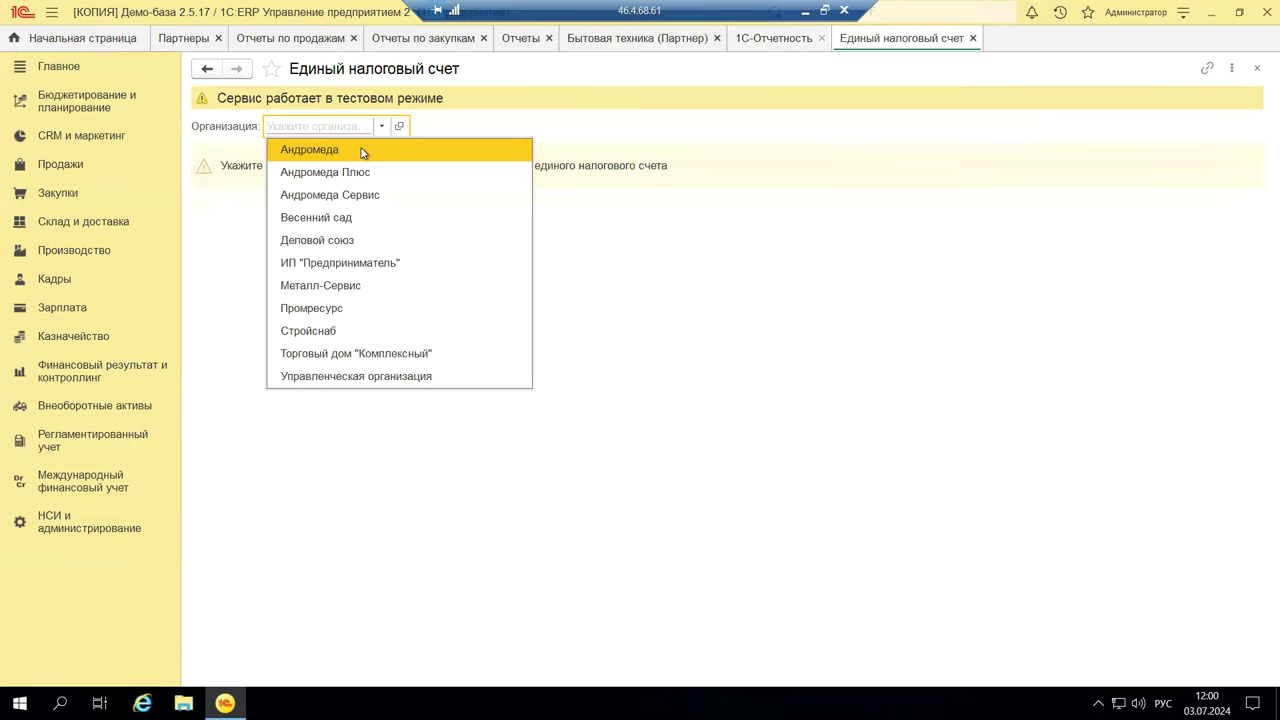
pyautogui.click(366, 149)
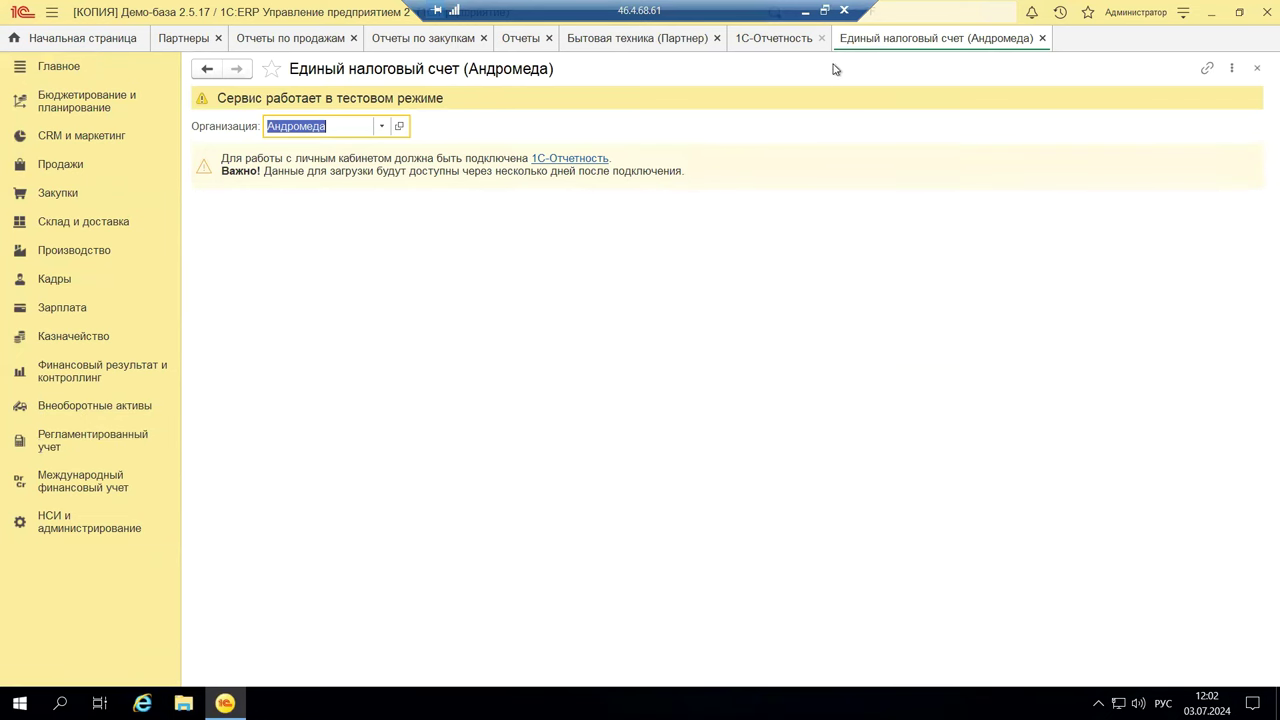
# Minimize the remote session to switch to the PowerPoint presentation, look through its slides and display the title slide
pyautogui.click(808, 9)
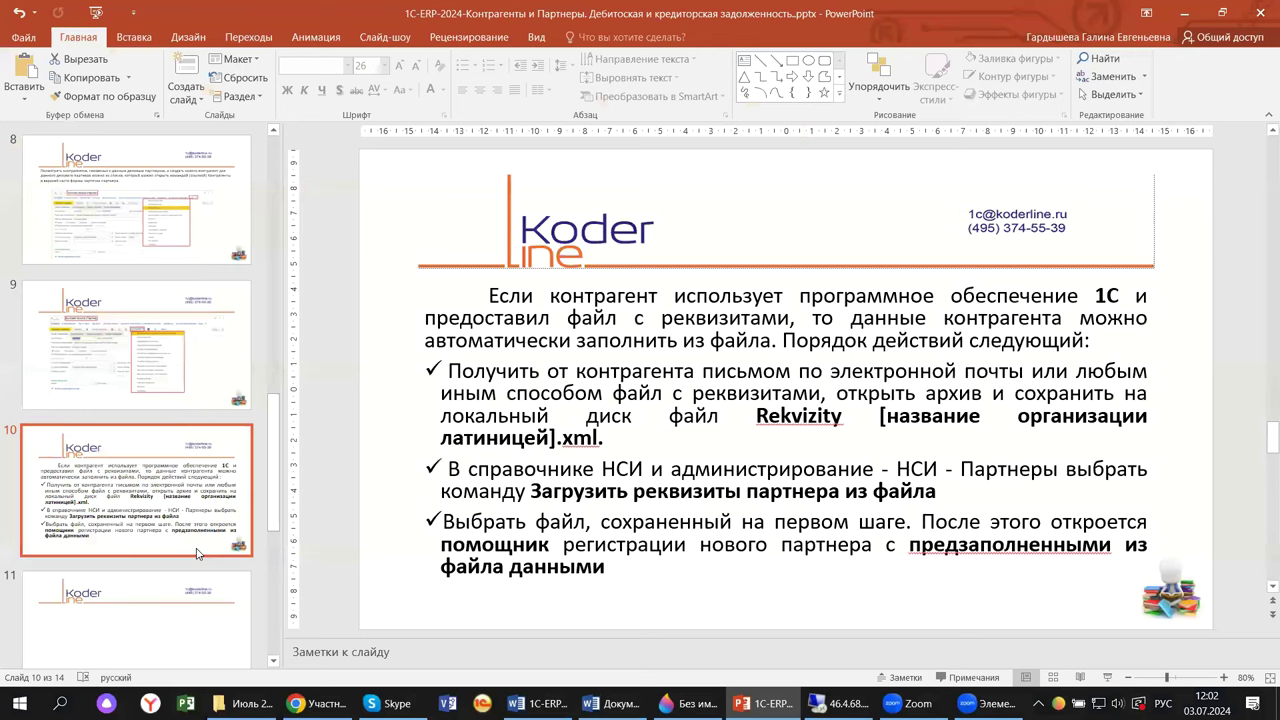
pyautogui.scroll(-3, 160, 518)
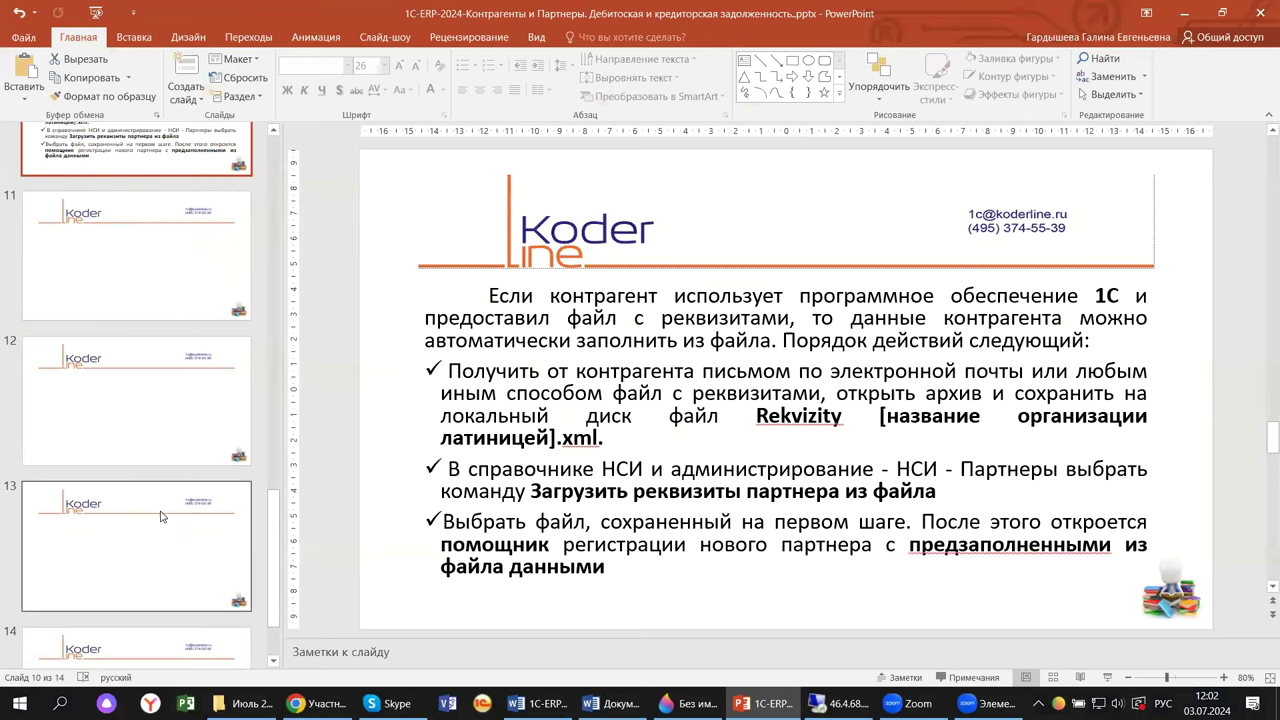
pyautogui.scroll(10, 160, 515)
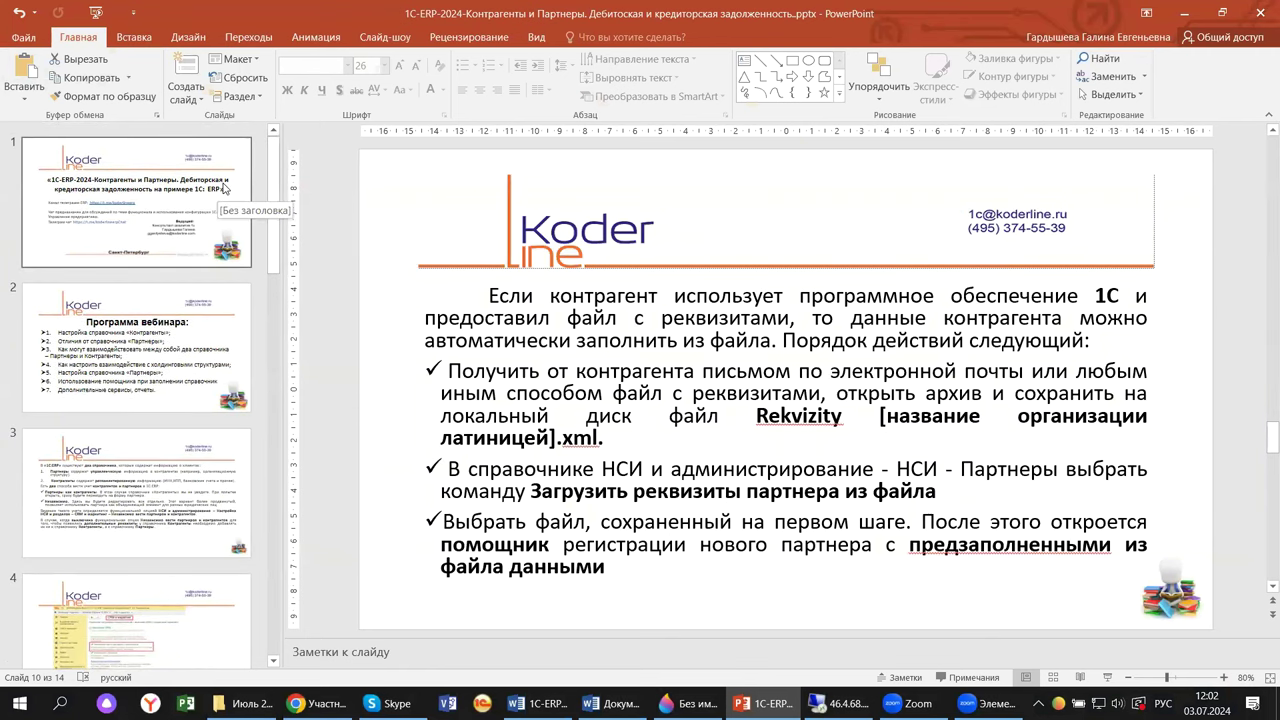
pyautogui.click(225, 187)
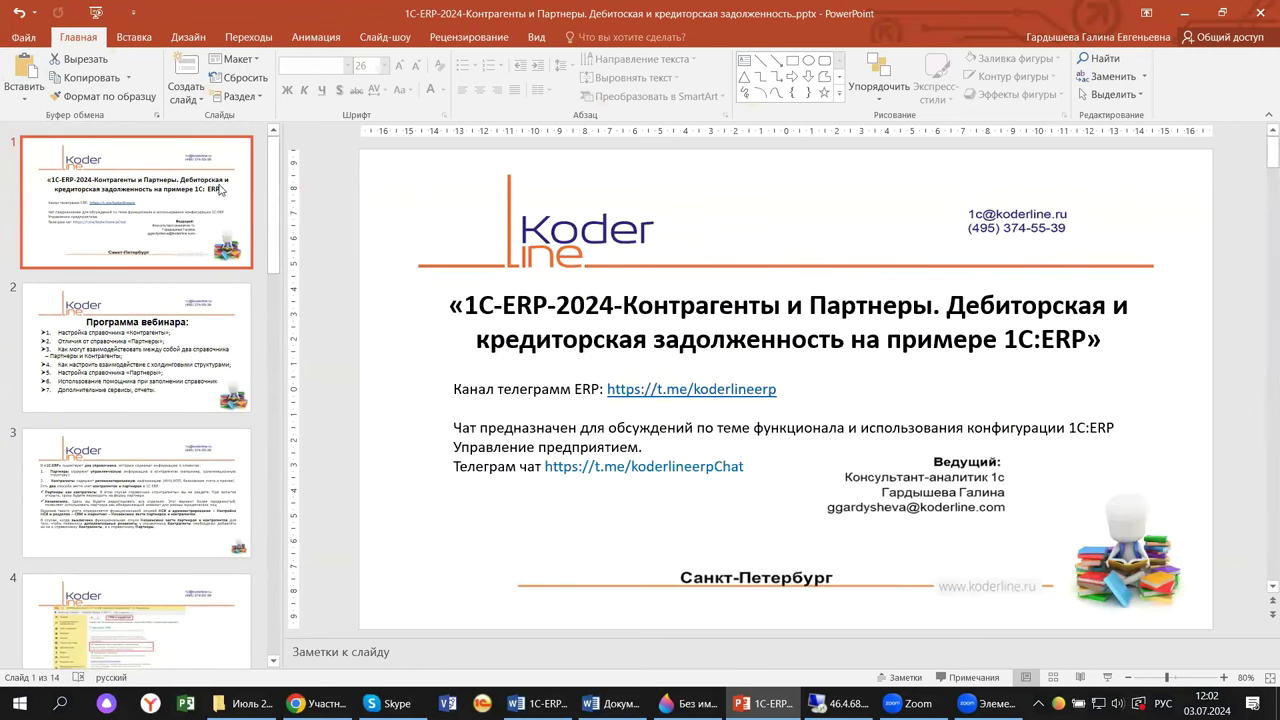